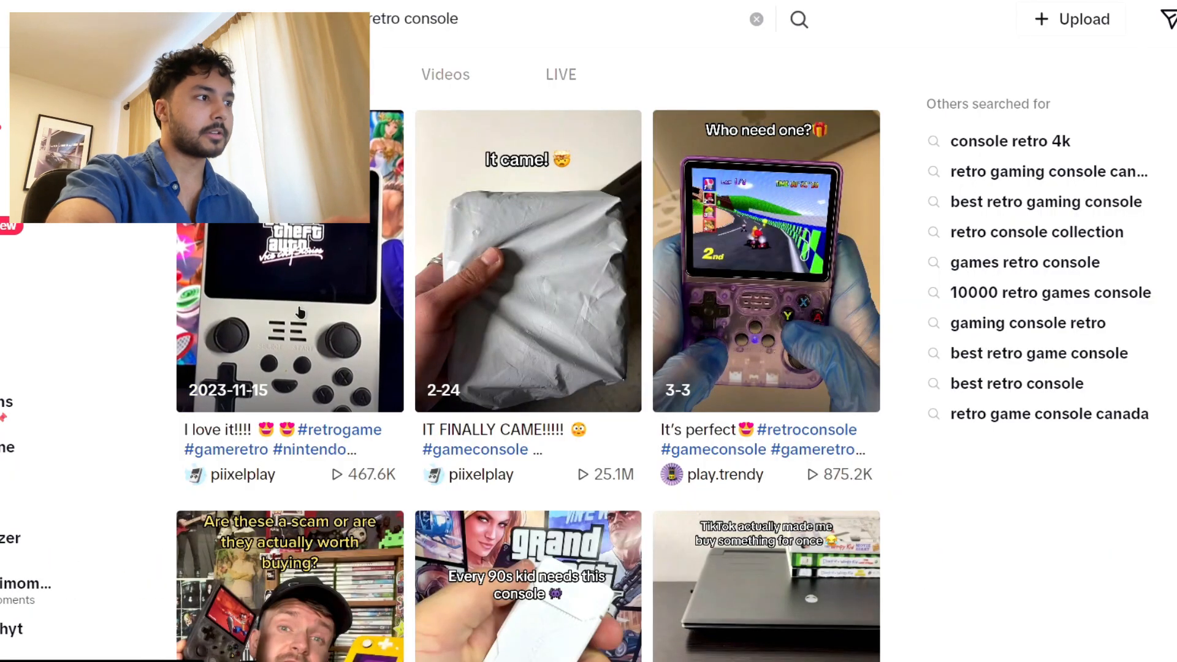
- Browse the TikTok search results for retro console and open the "I love it!!!!" handheld console video
scroll(166, 340, "down", 10)
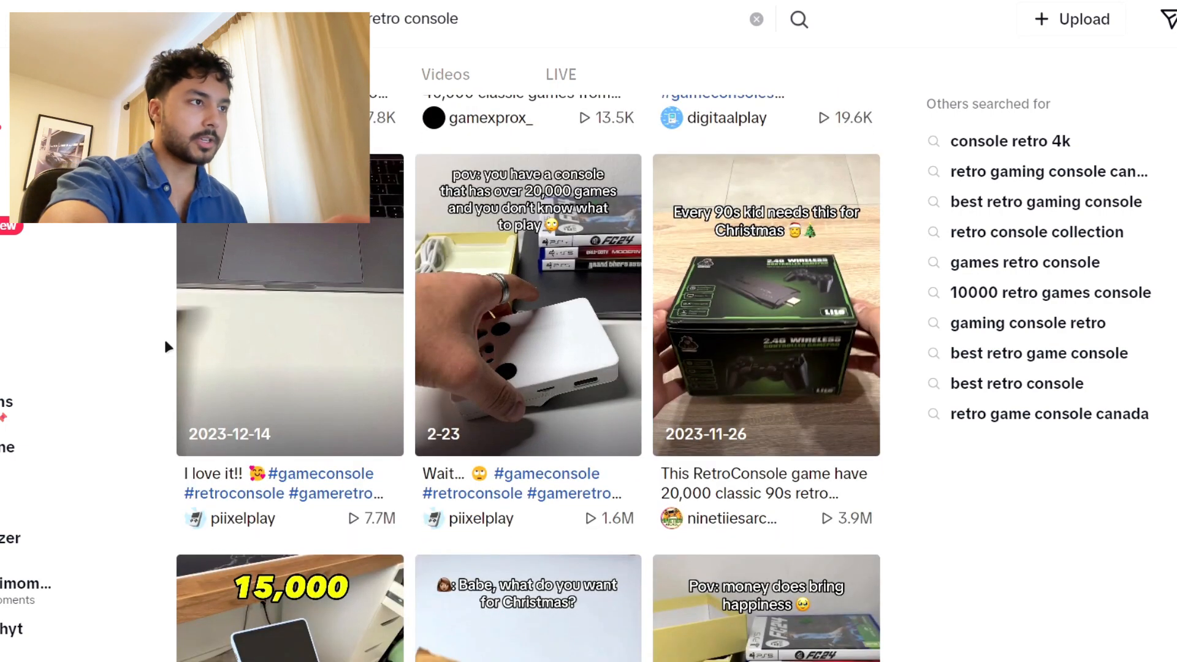
scroll(165, 347, "up", 5)
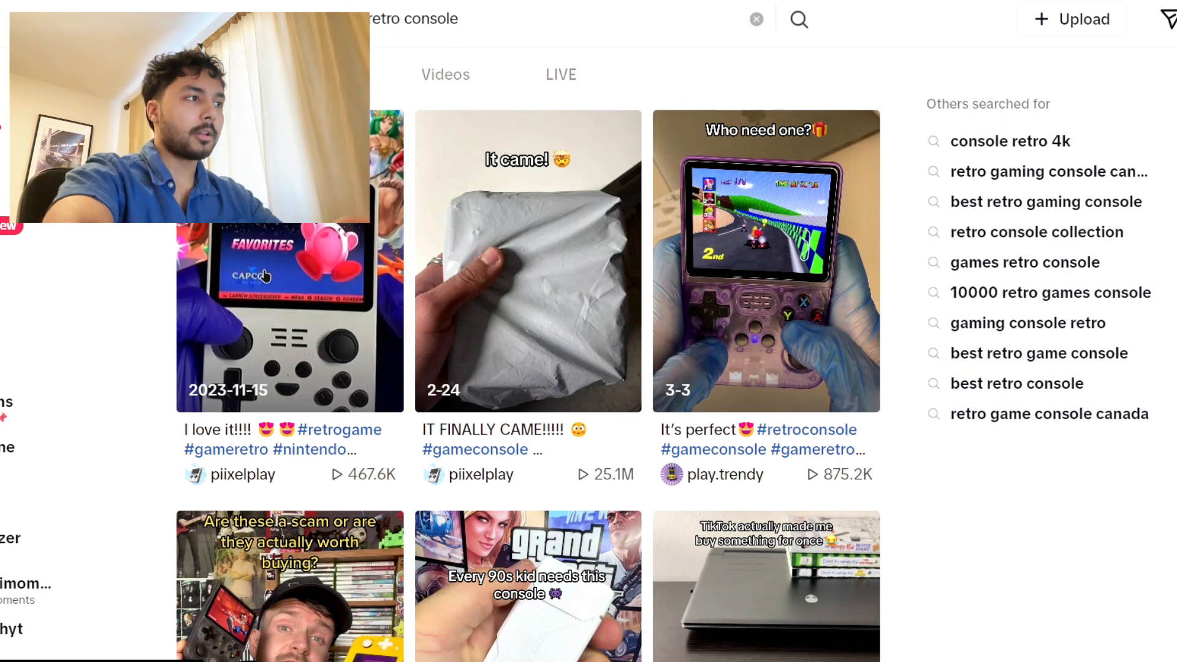
left_click(249, 276)
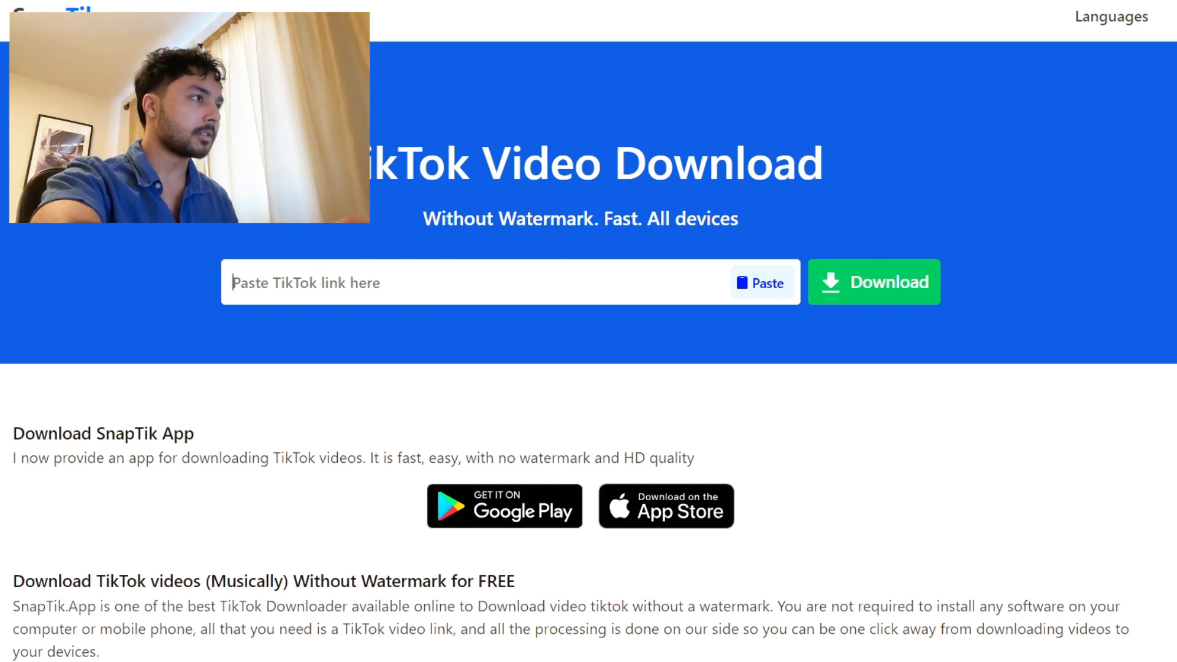
- Submit the copied TikTok link to SnapTik and download that video without a watermark
key("ctrl+v")
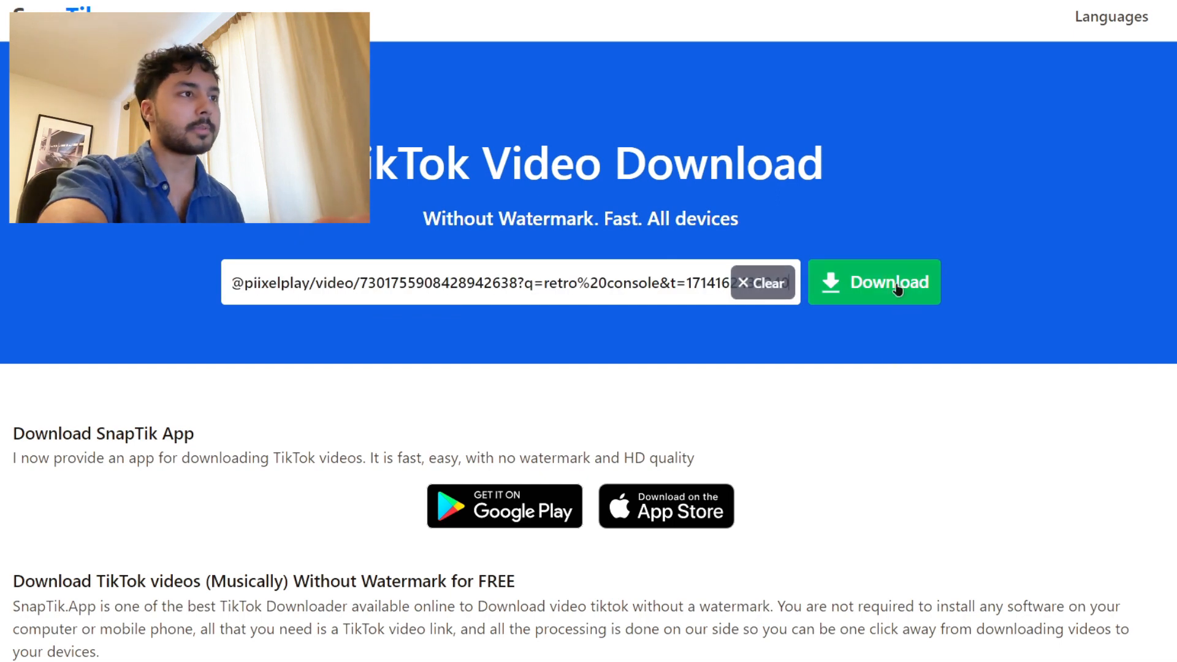
left_click(890, 293)
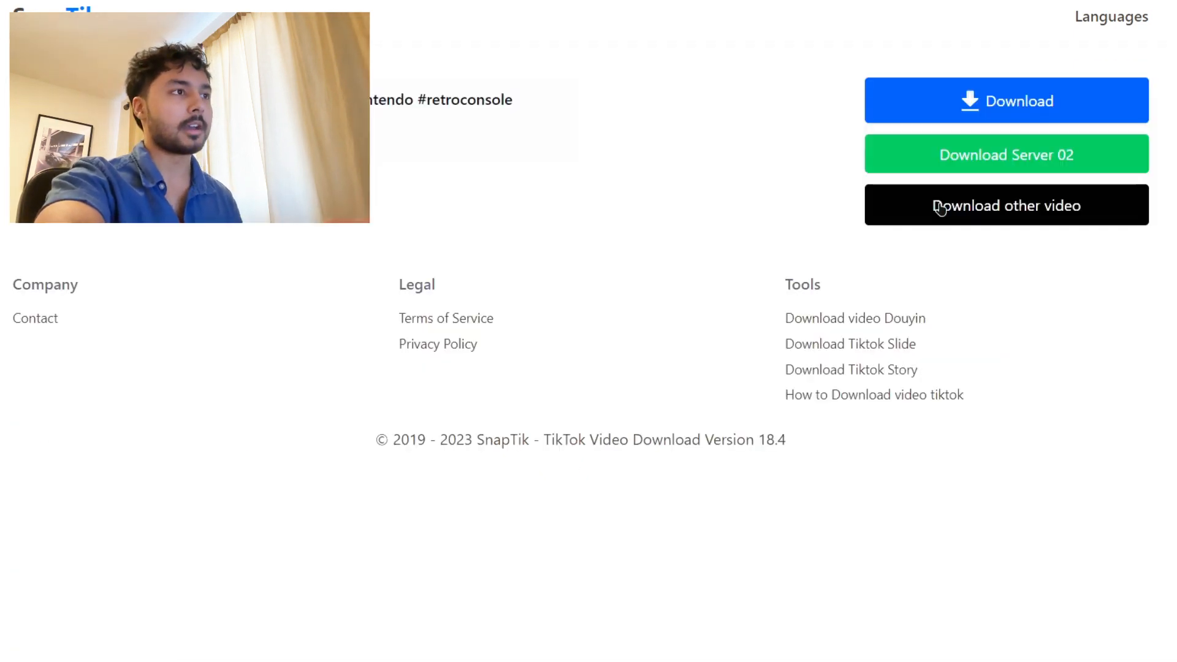
left_click(974, 101)
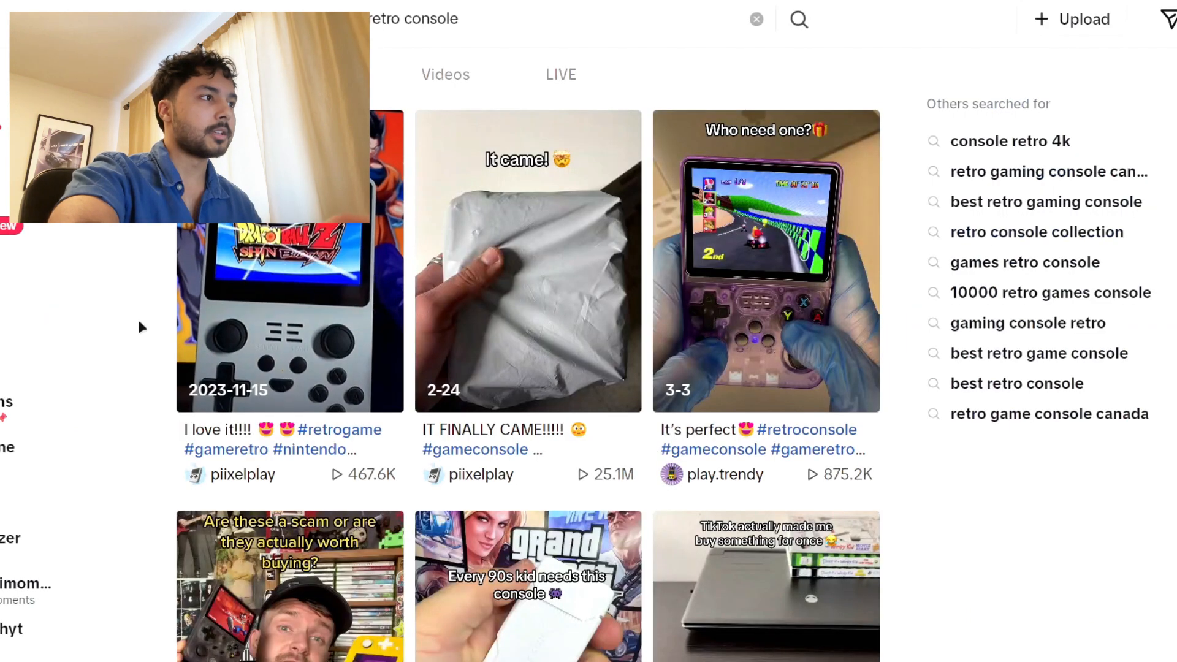
- Pick another retro console video on TikTok and download it through SnapTik
scroll(137, 317, "down", 2)
scroll(138, 317, "up", 2)
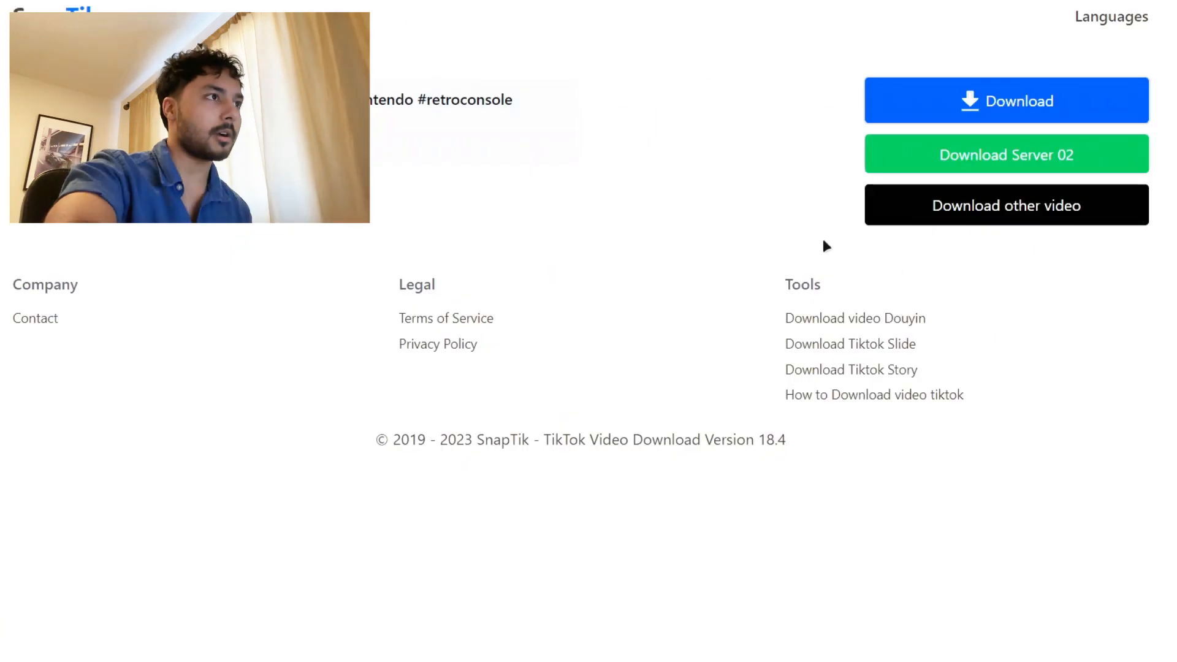
left_click(903, 205)
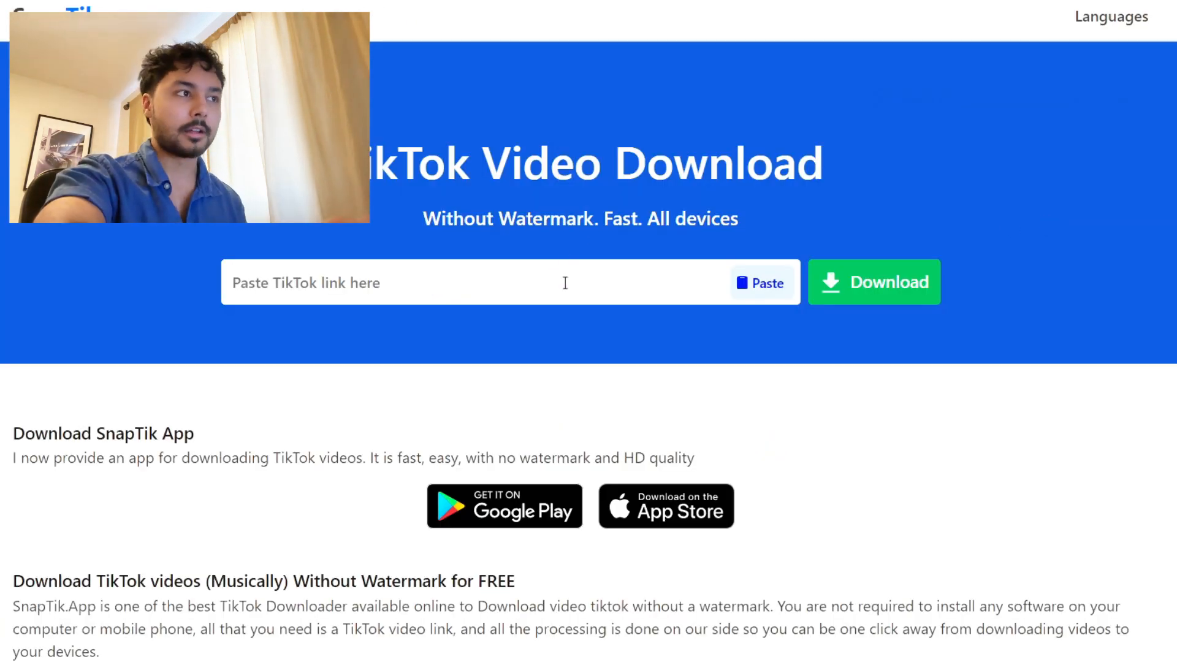
key("ctrl+v")
left_click(827, 288)
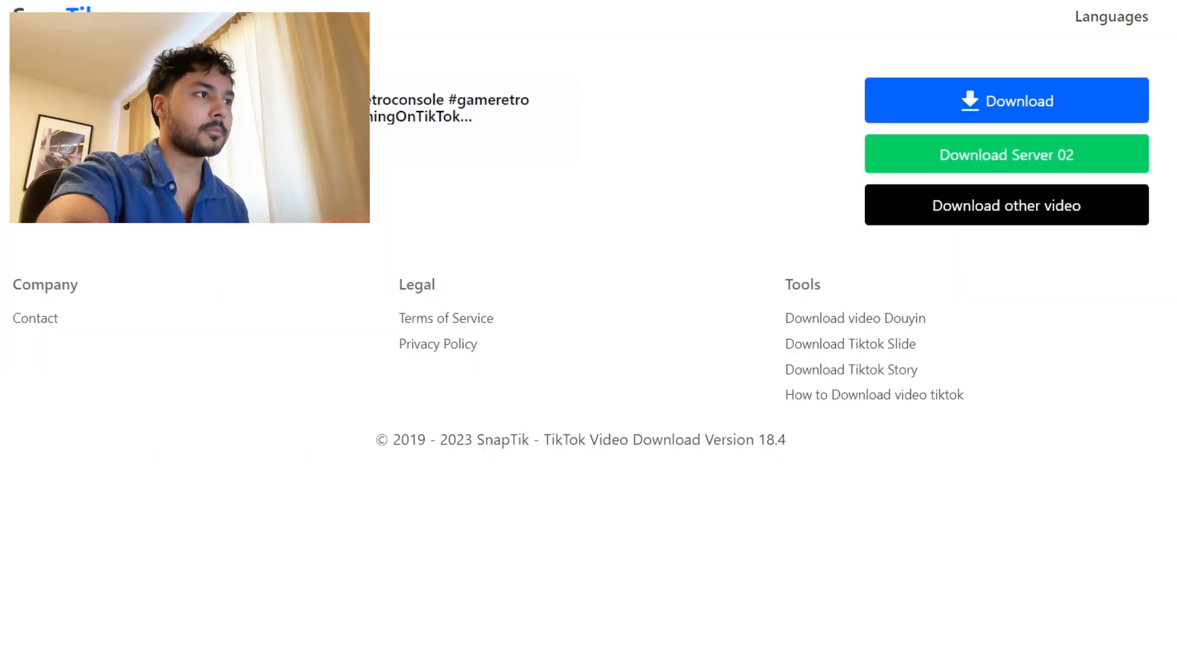
left_click(998, 115)
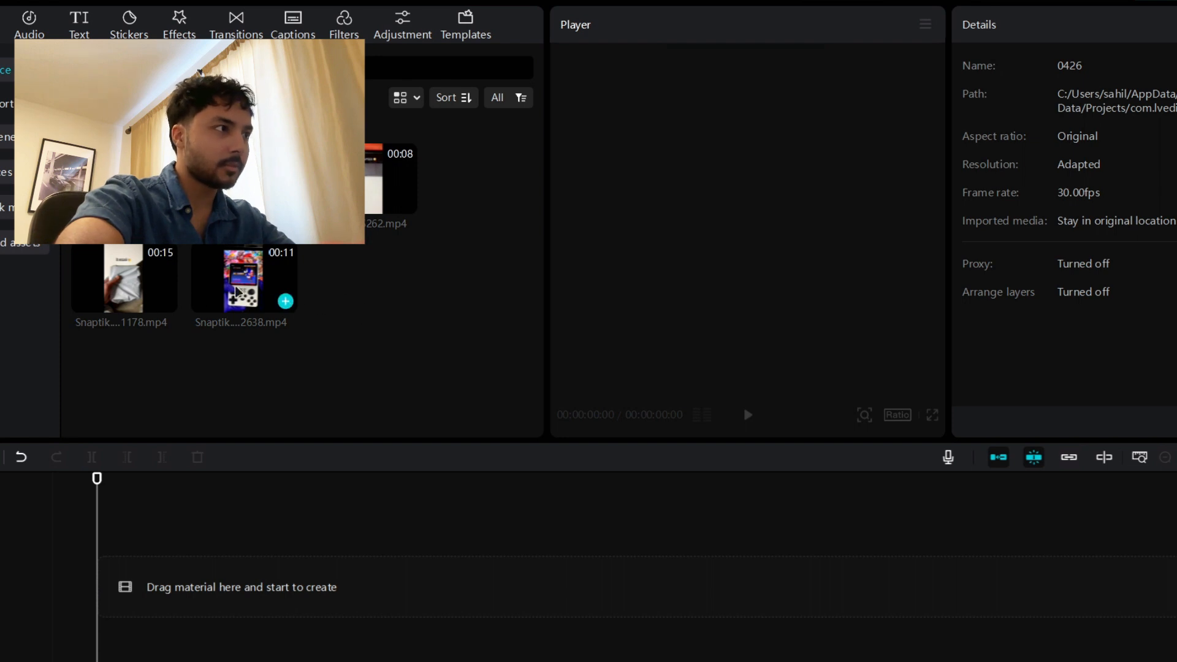
- Switch to CapCut, preview the "It came!" package clip ending in 1178.mp4 and place it at the start of the main track
left_click(140, 275)
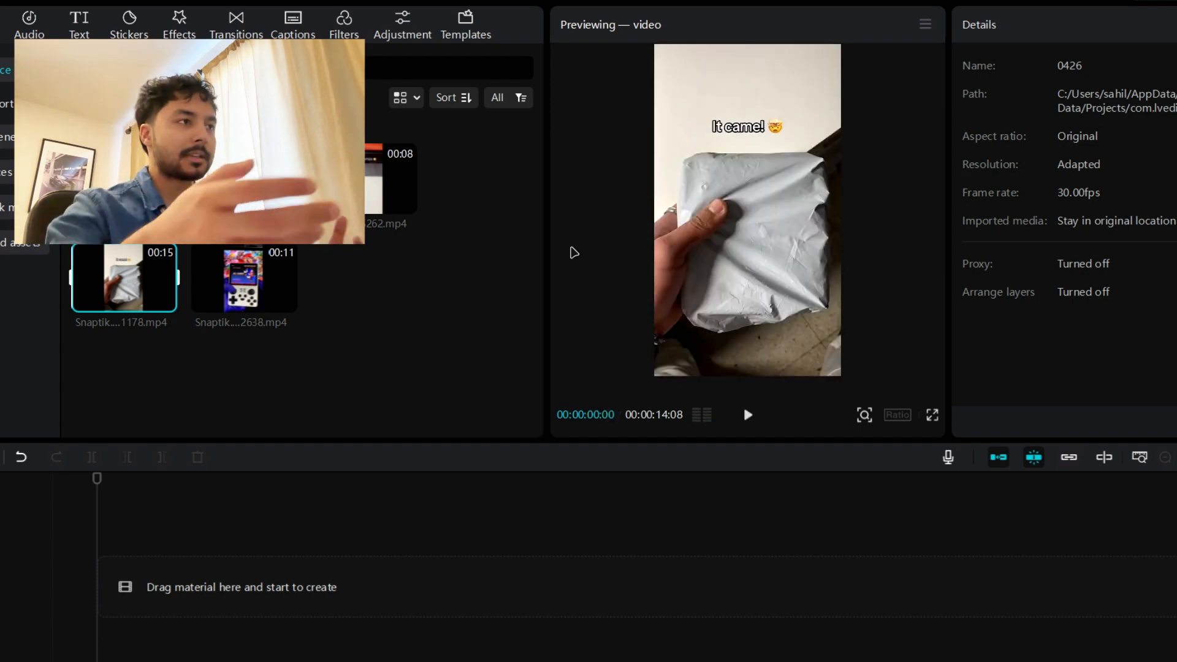
left_click(165, 298)
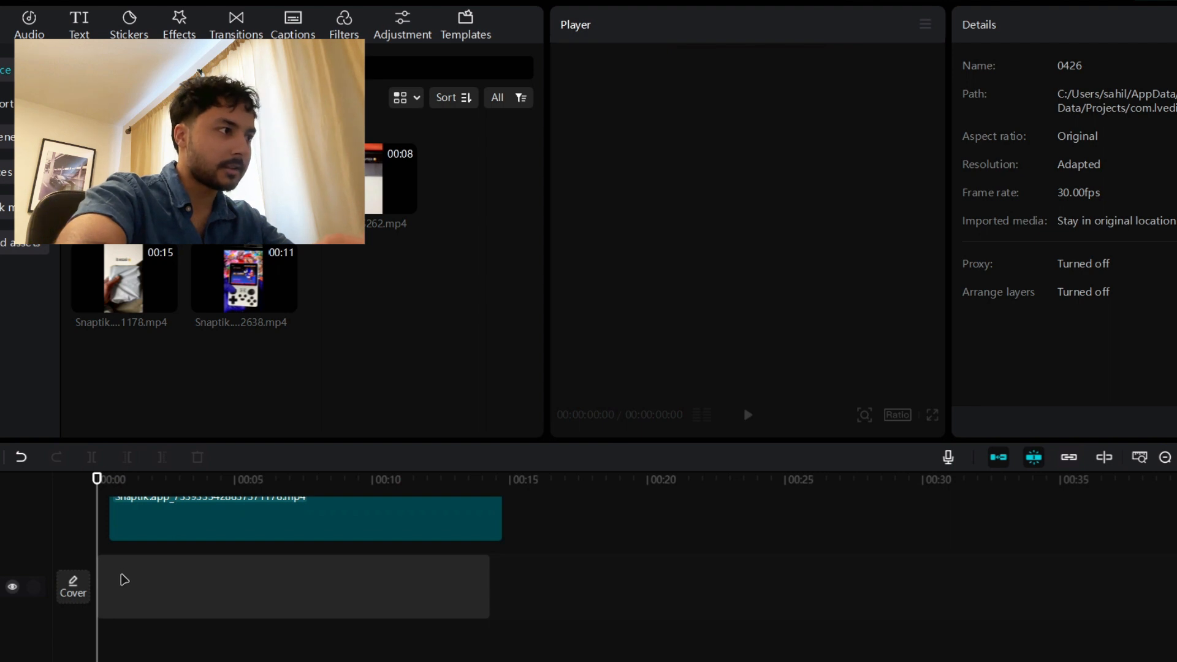
left_click_drag(124, 579, 126, 638)
left_click_drag(111, 326, 119, 282)
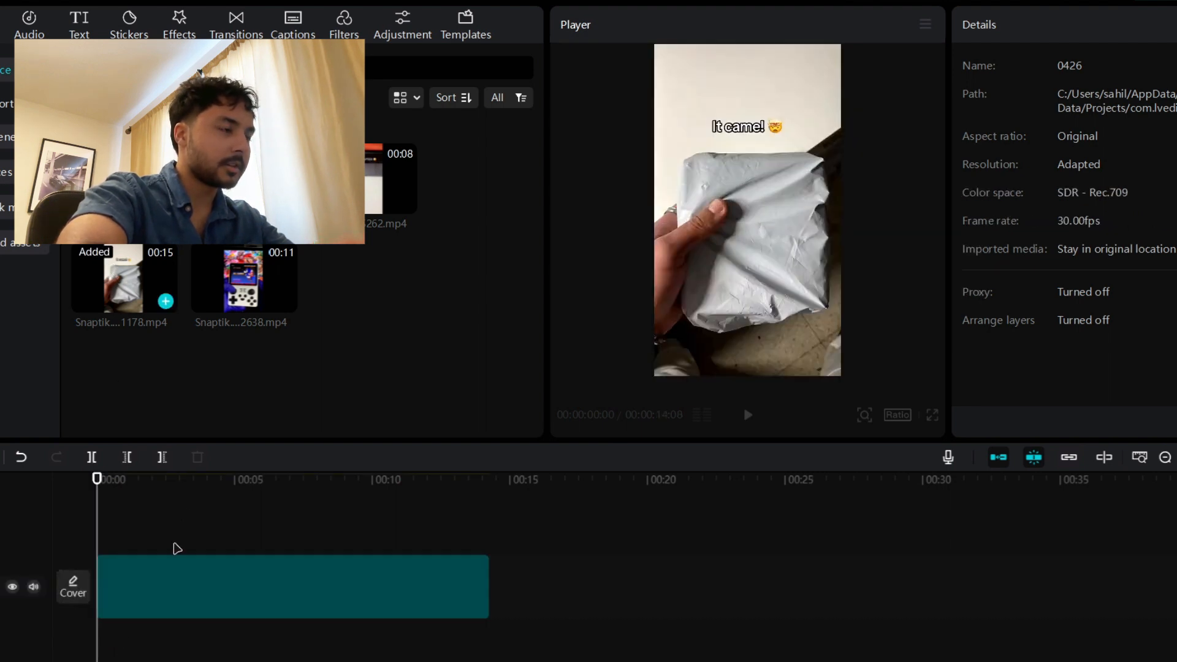
- Trim the package clip's start at 00:00:07:05, shorten its end to leave 00:00:04:22, and mute the main track
left_click_drag(233, 486, 296, 442)
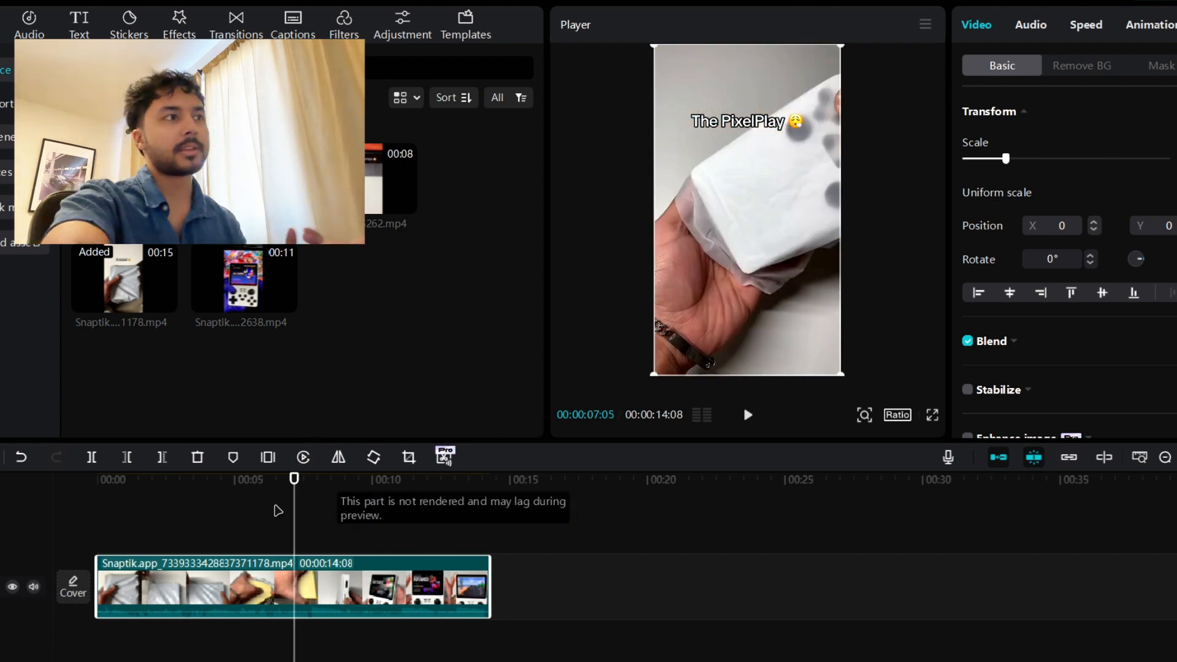
left_click_drag(98, 578, 295, 589)
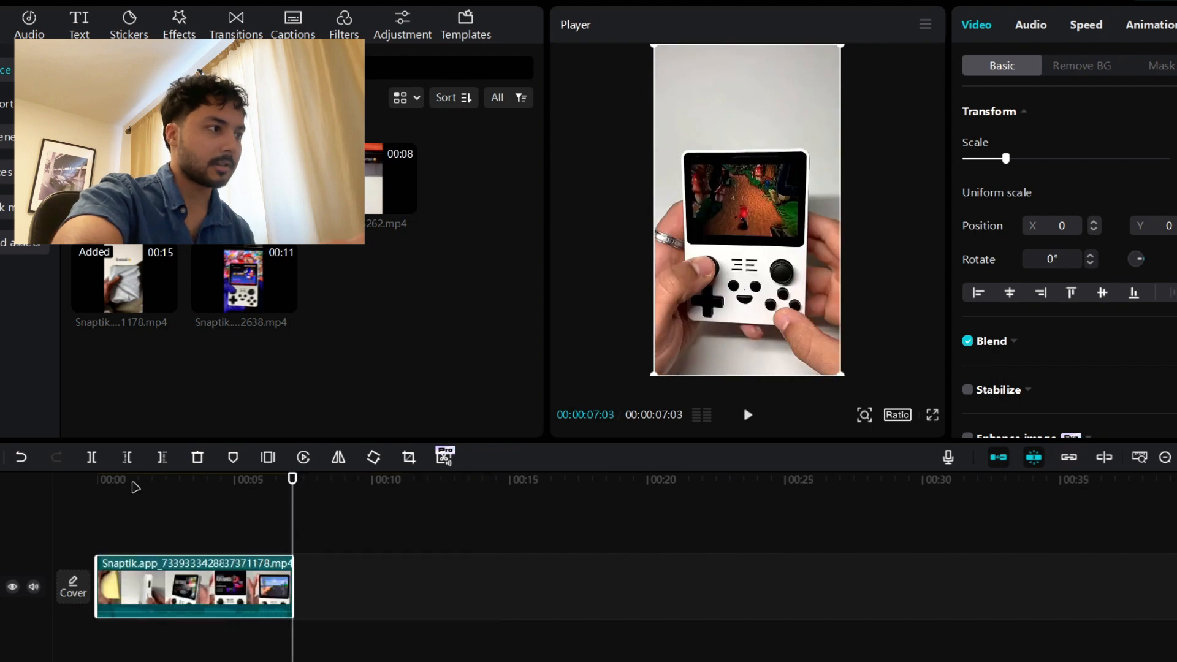
left_click_drag(132, 484, 212, 485)
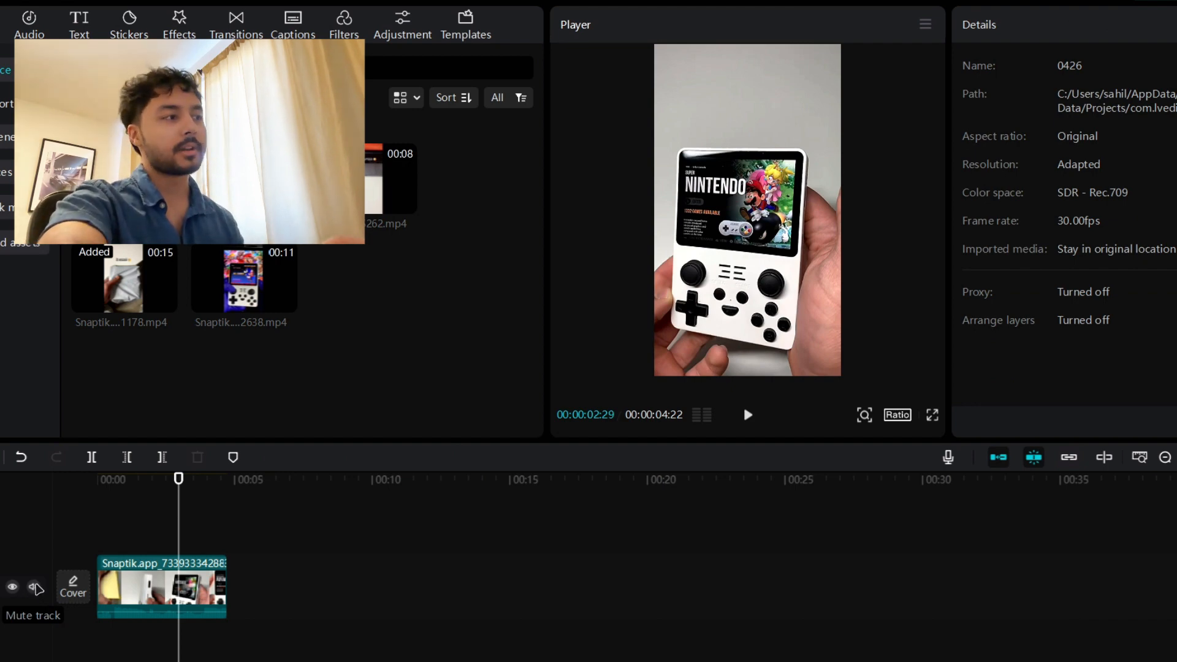
left_click(36, 587)
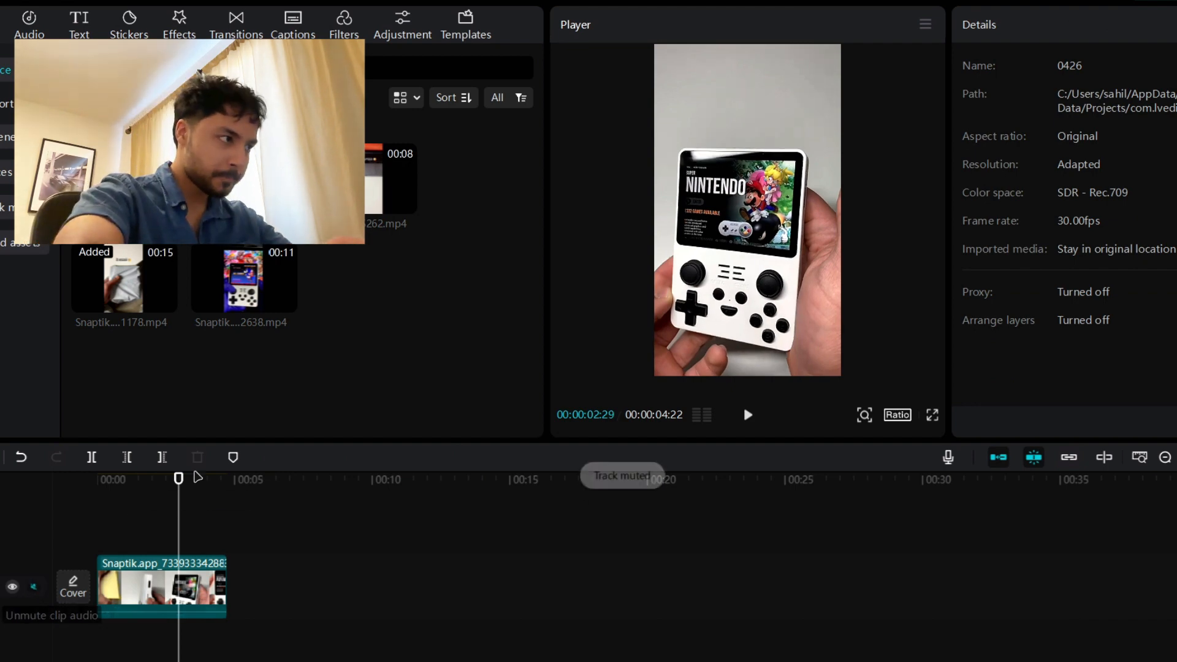
- Preview the clips ending in 2638.mp4 and 5262.mp4 and append the 5262.mp4 clip after the first one
left_click(247, 512)
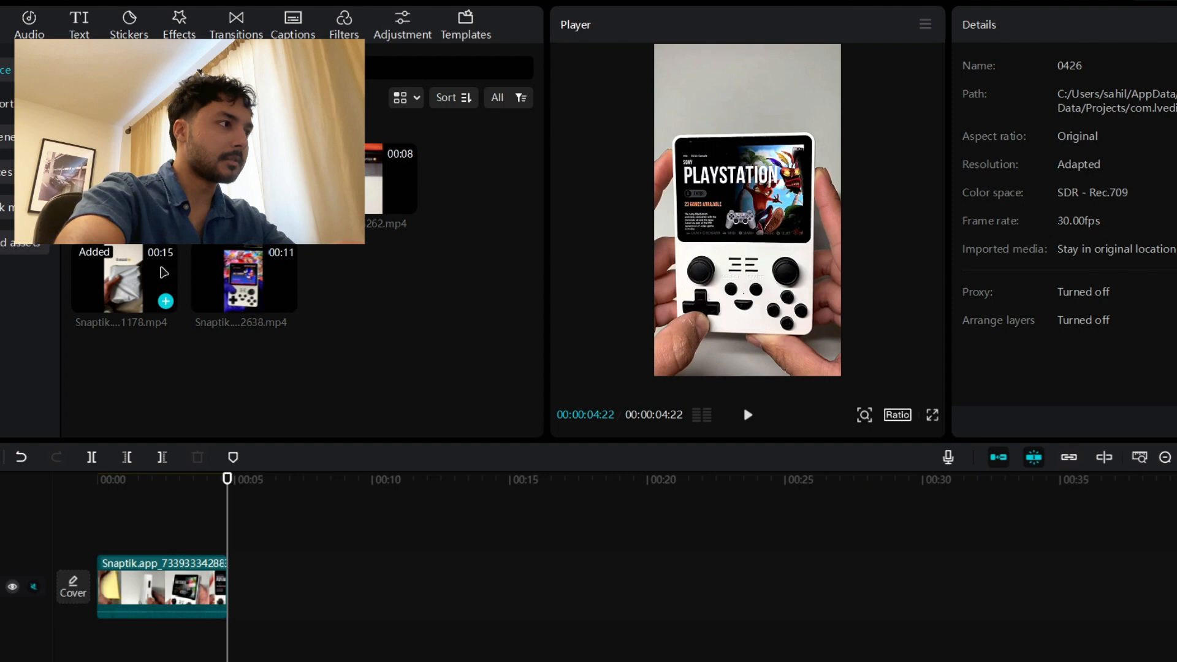
left_click(242, 273)
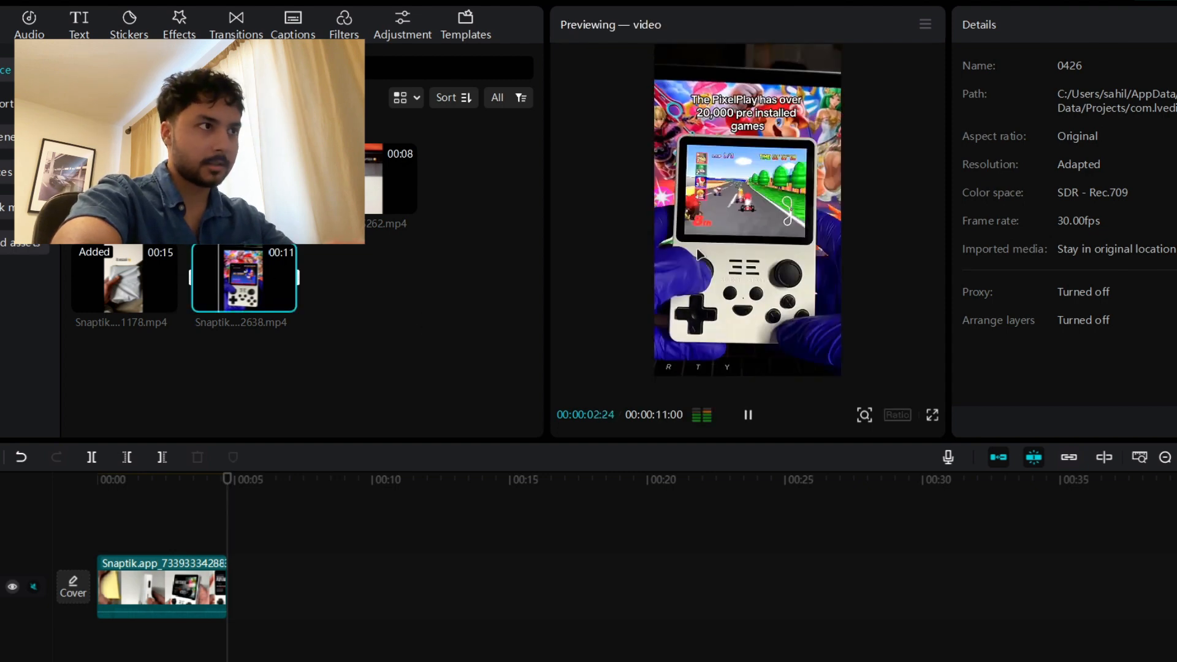
left_click(368, 208)
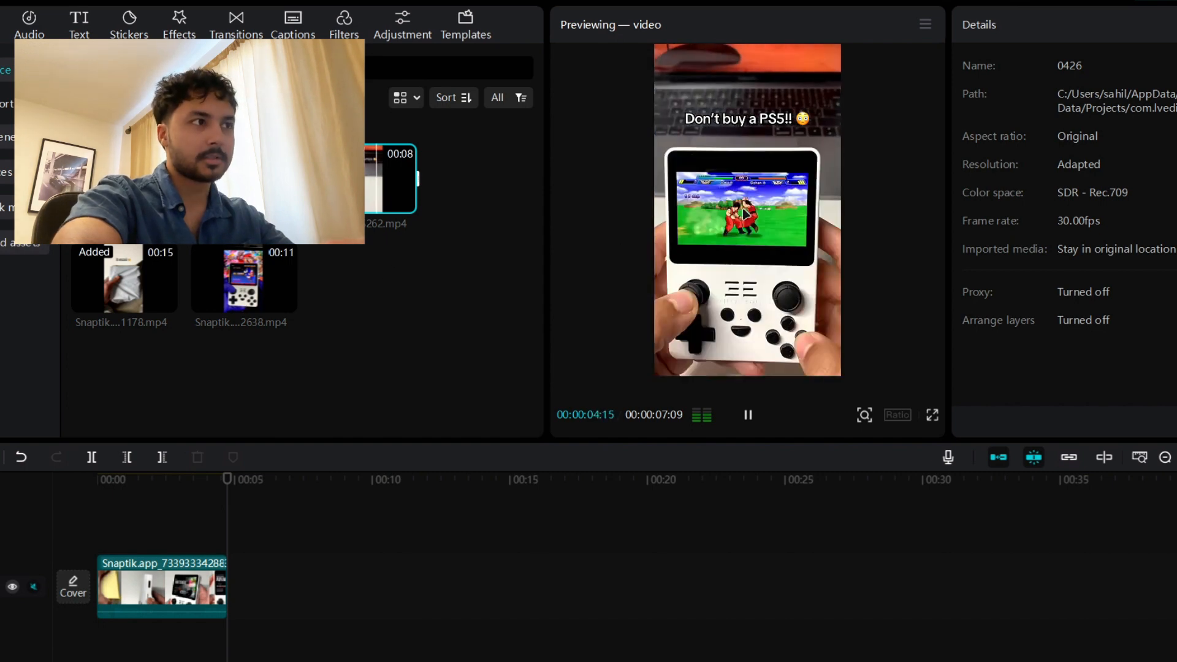
left_click_drag(373, 197, 241, 580)
- Trim the 5262.mp4 clip's start at 00:00:07:15 and, after reviewing playback, its end at 00:00:05:19
left_click_drag(236, 486, 303, 502)
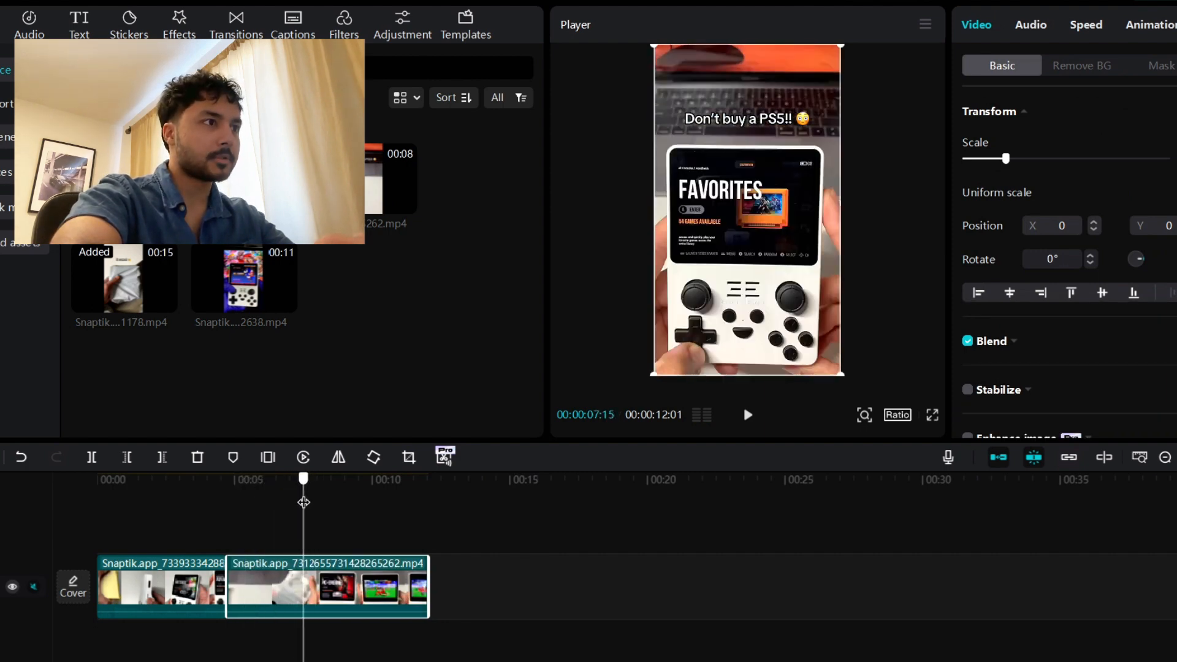
left_click_drag(226, 566, 305, 572)
left_click(239, 488)
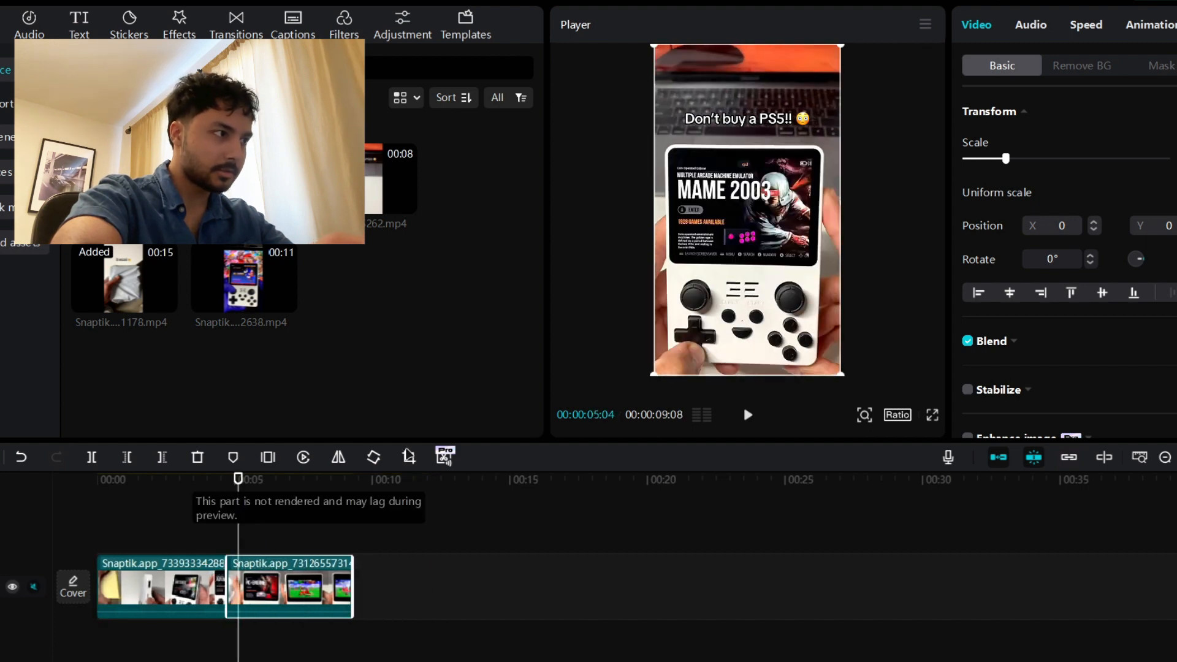
left_click(749, 415)
left_click(751, 415)
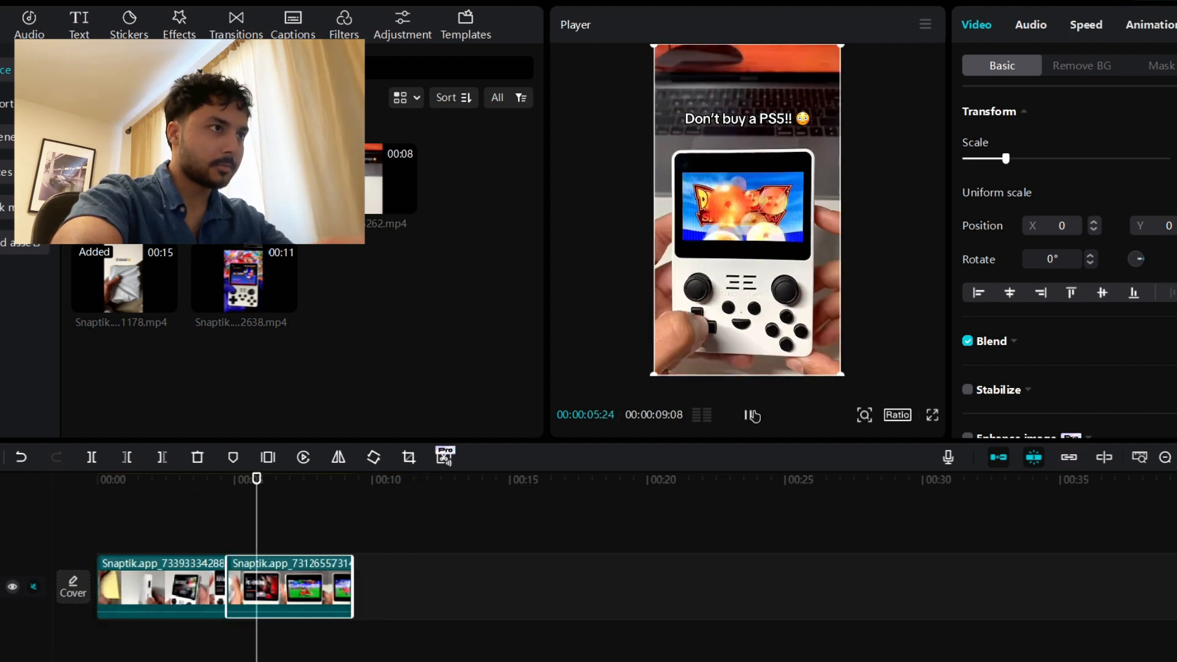
left_click_drag(260, 484, 251, 488)
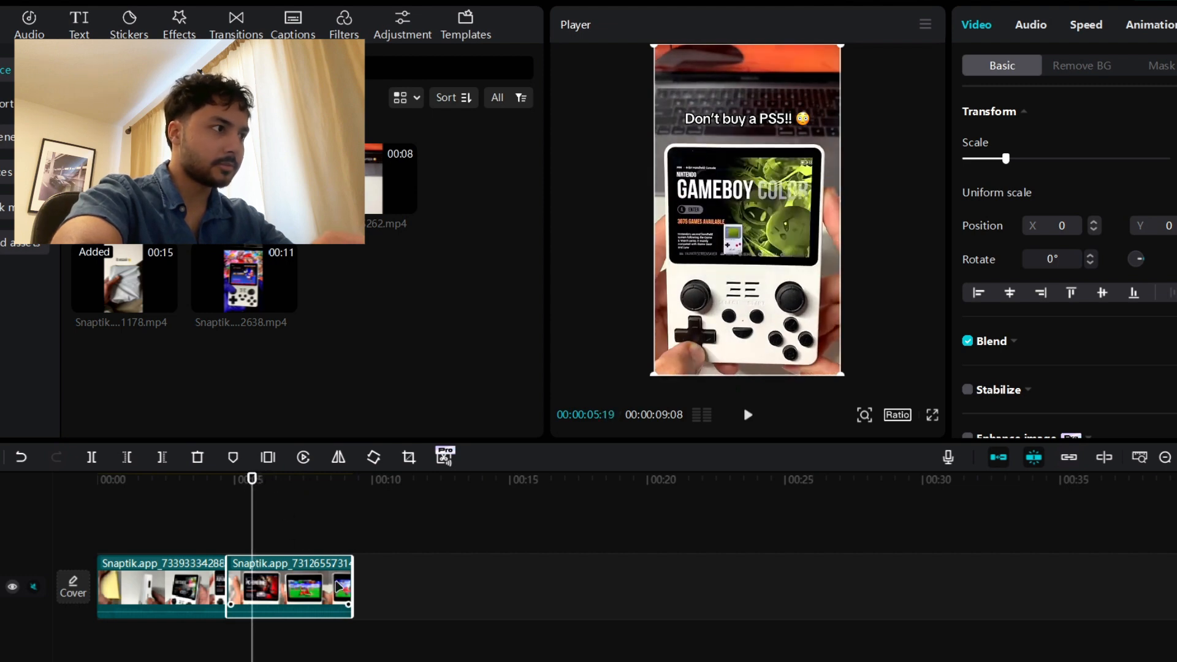
left_click_drag(351, 571, 246, 571)
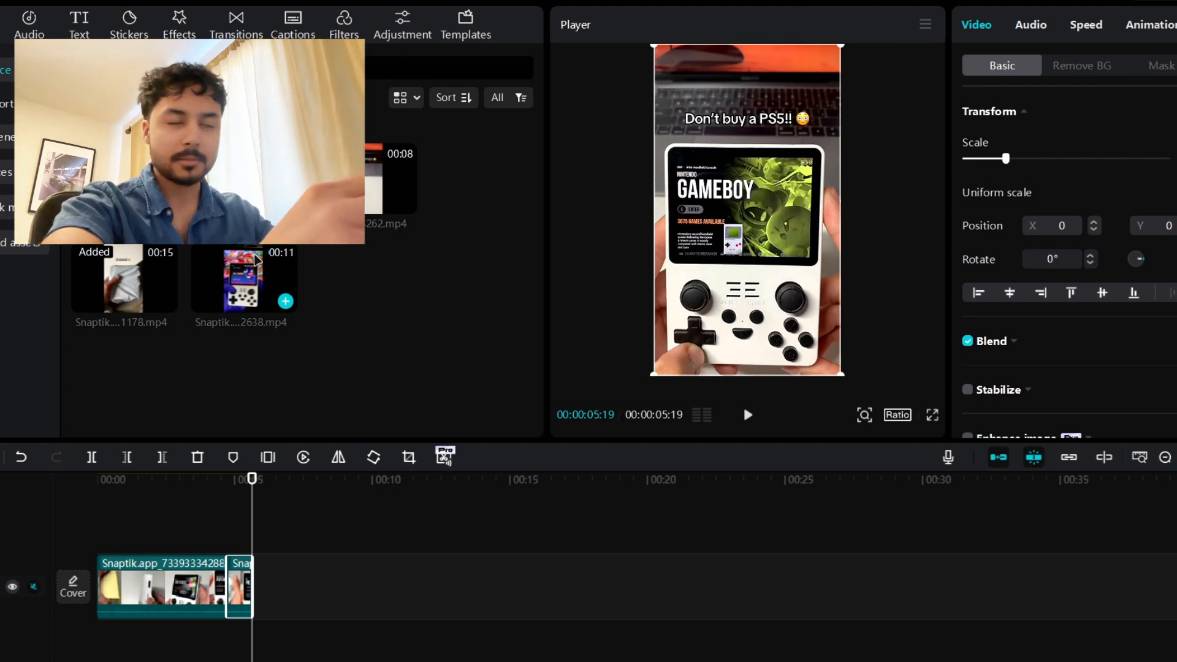
- Append the clip ending in 2638.mp4 to the main track and trim its end at 00:00:07:13
left_click_drag(257, 260, 260, 594)
left_click_drag(245, 491, 301, 486)
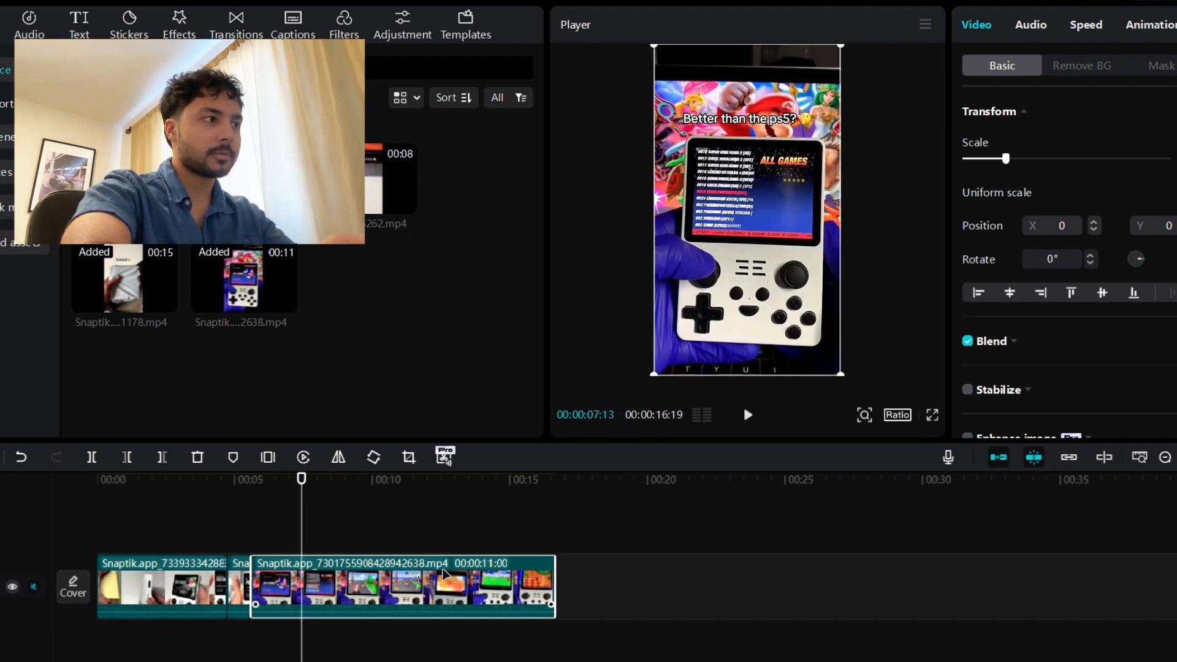
left_click_drag(554, 577, 298, 599)
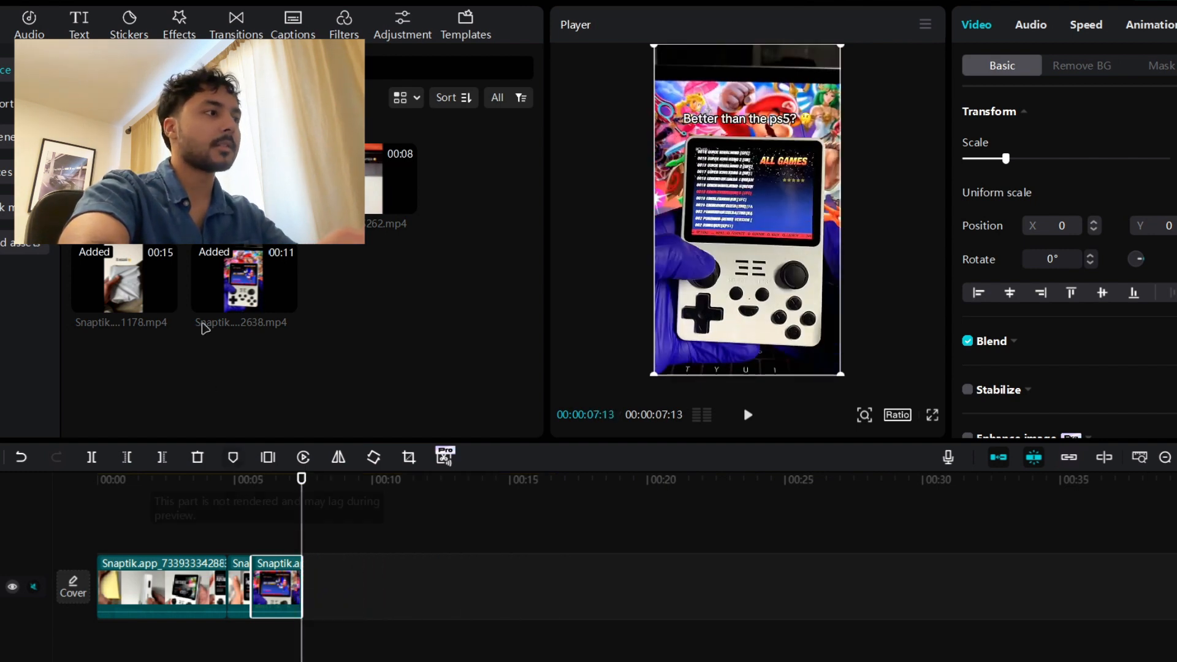
- Preview the blue console clip ending in 7435.mp4, append it to the main track and trim its start to leave 00:00:12:16
left_click(224, 183)
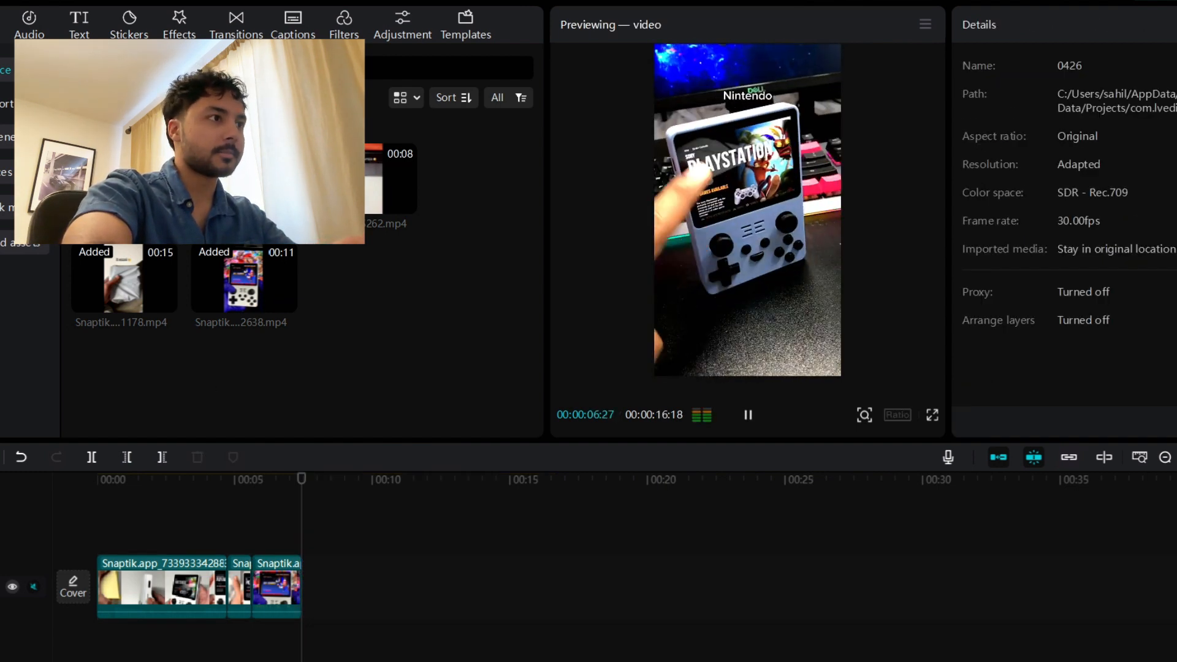
left_click_drag(225, 184, 308, 569)
left_click_drag(371, 513, 414, 491)
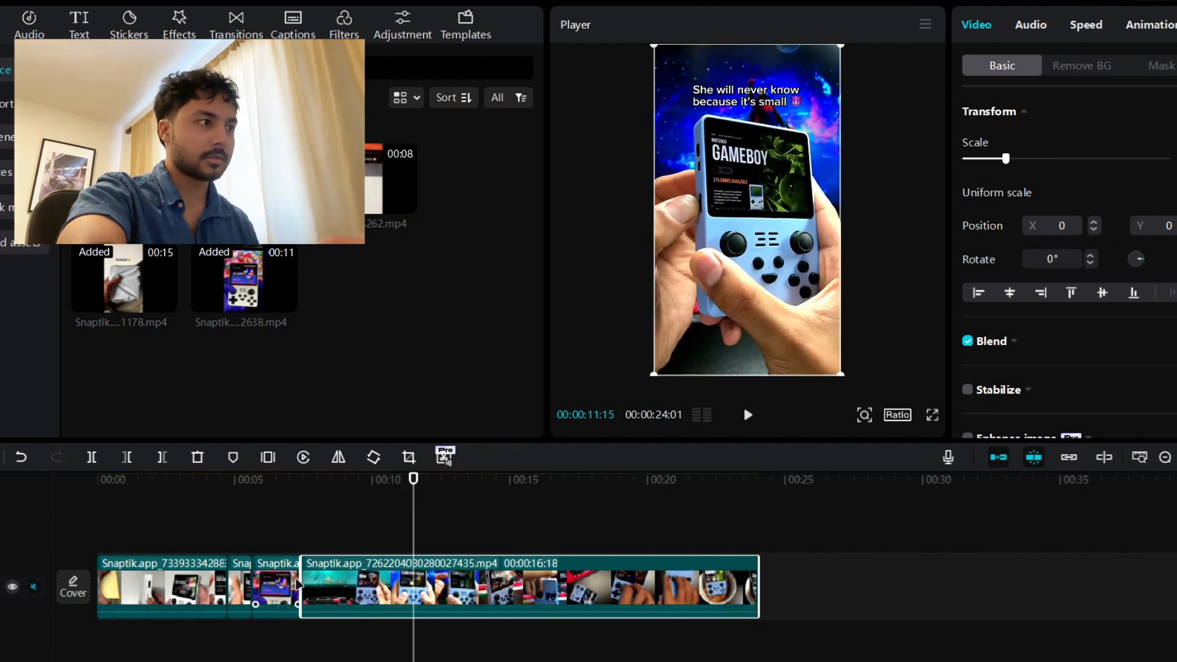
left_click_drag(301, 580, 397, 581)
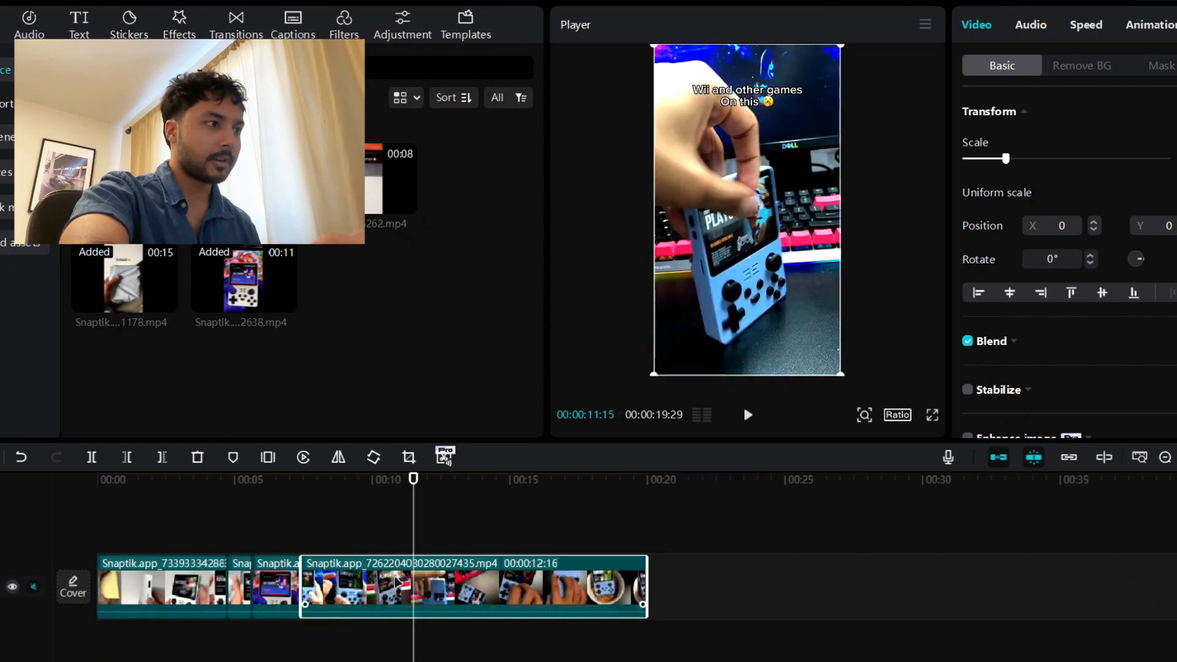
- Review the blue console clip in playback and split it at 00:00:13:15
left_click(302, 499)
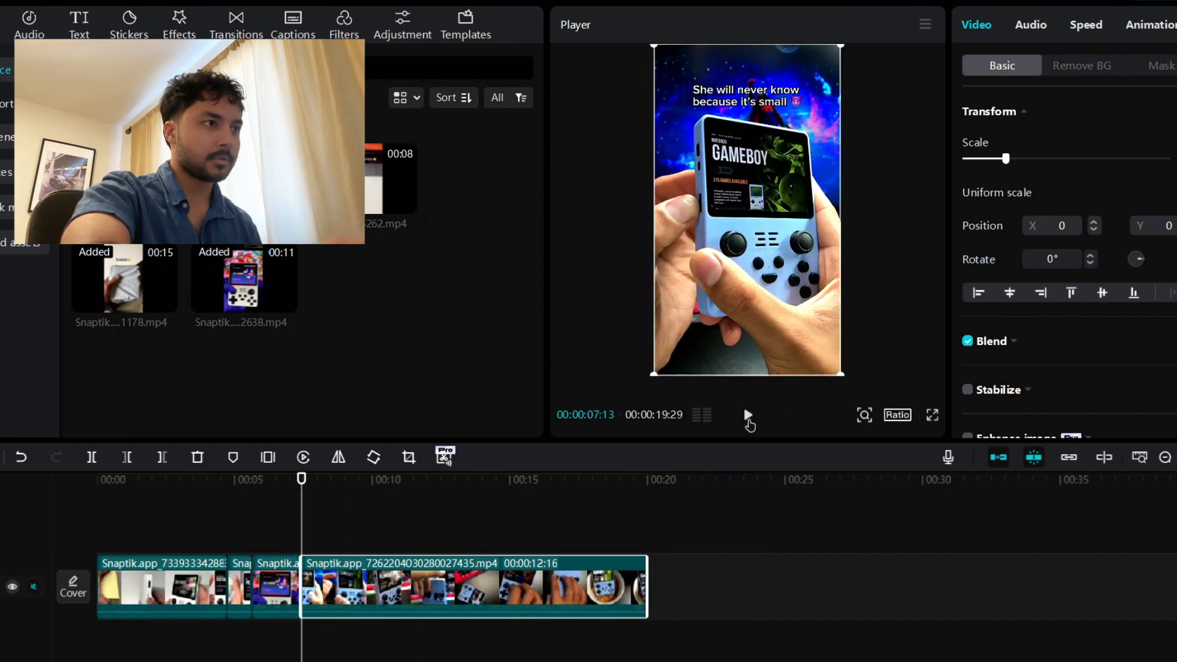
left_click(744, 415)
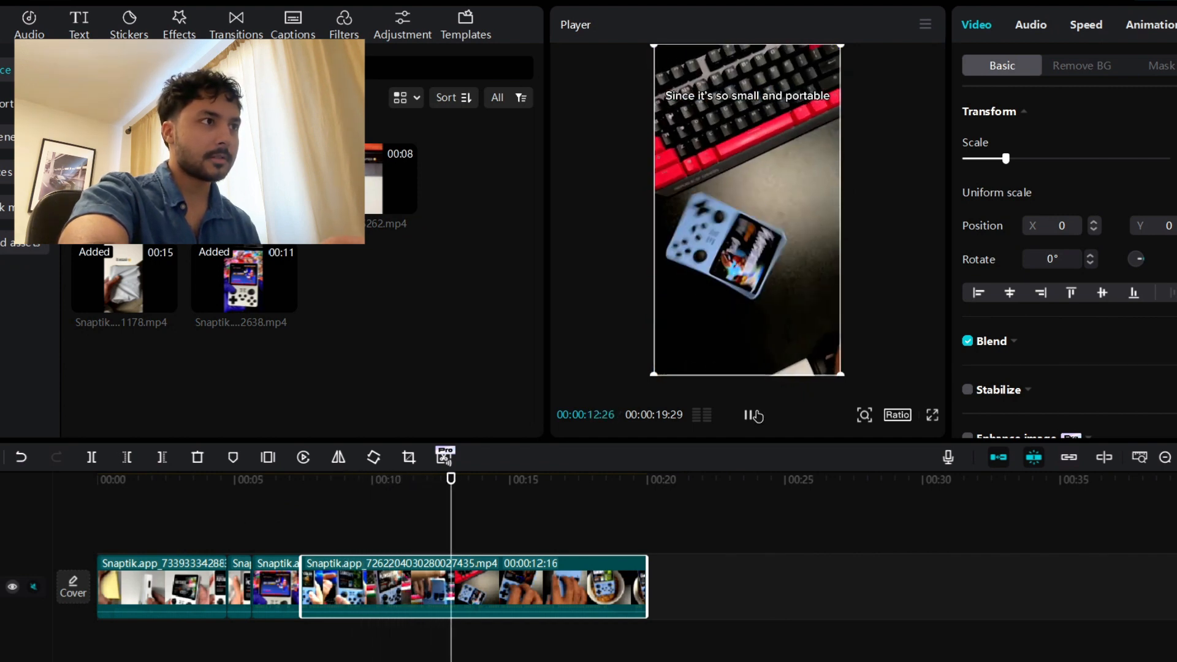
left_click(749, 415)
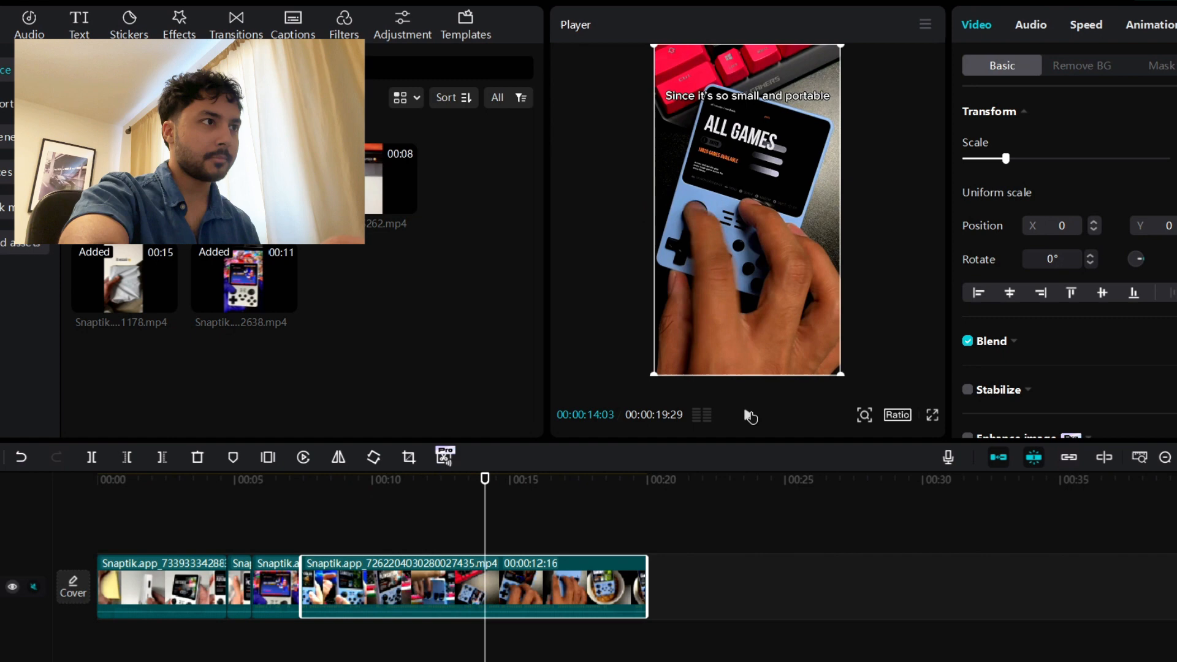
left_click(340, 494)
left_click_drag(347, 492, 468, 481)
key("ctrl+b")
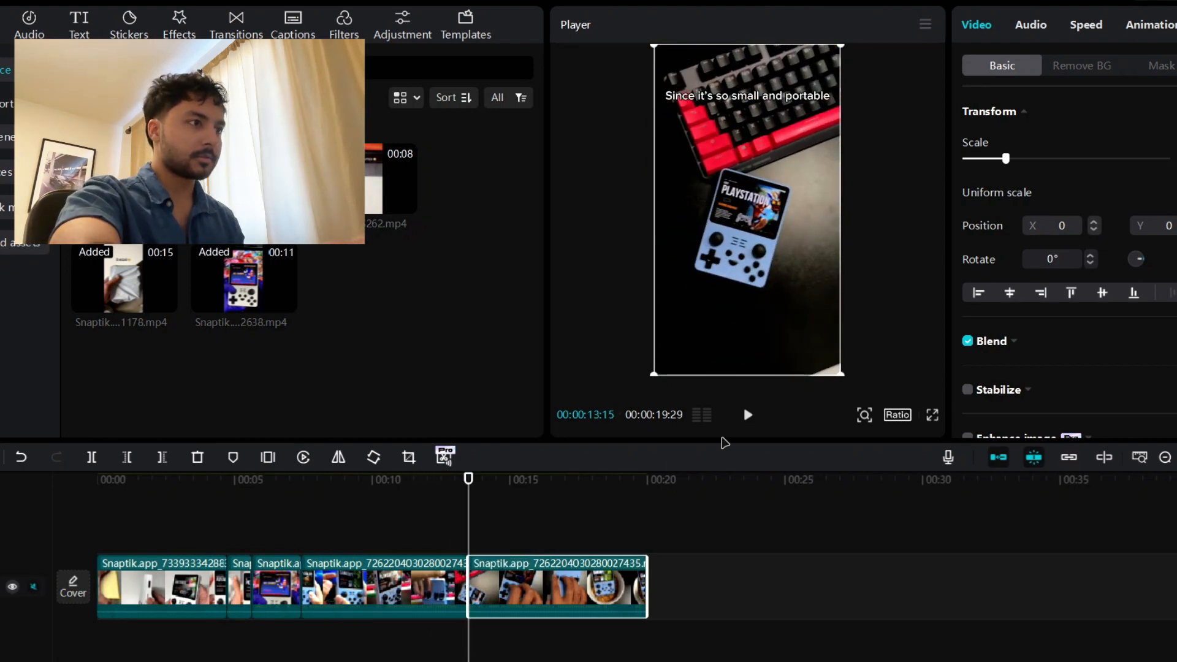
- Review the last blue console segment in playback, split it at 00:00:14:16 and delete the remainder
left_click(750, 414)
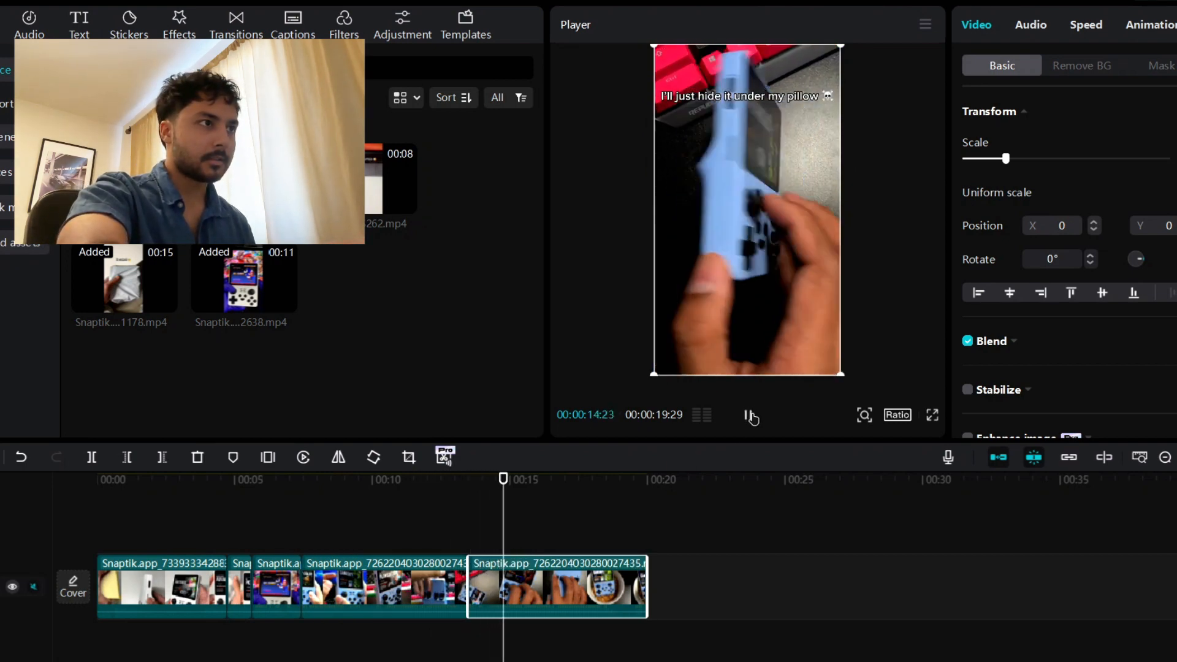
left_click(749, 415)
mouse_move(518, 482)
left_mouse_down()
mouse_move(499, 490)
mouse_move(533, 485)
mouse_move(496, 482)
left_mouse_up()
key("ctrl+b")
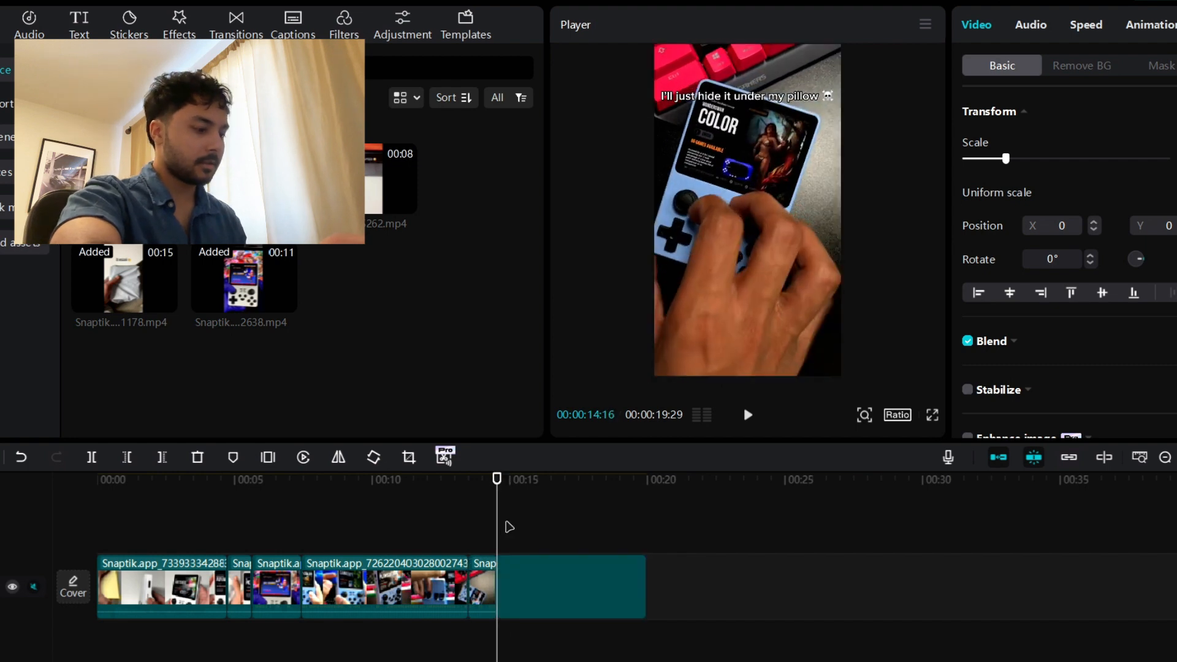
key("Delete")
- Move the short end segment ahead of the longer blue console clip and review the sequence from 00:00:04:22
mouse_move(496, 480)
left_mouse_down()
mouse_move(480, 484)
mouse_move(486, 493)
left_mouse_up()
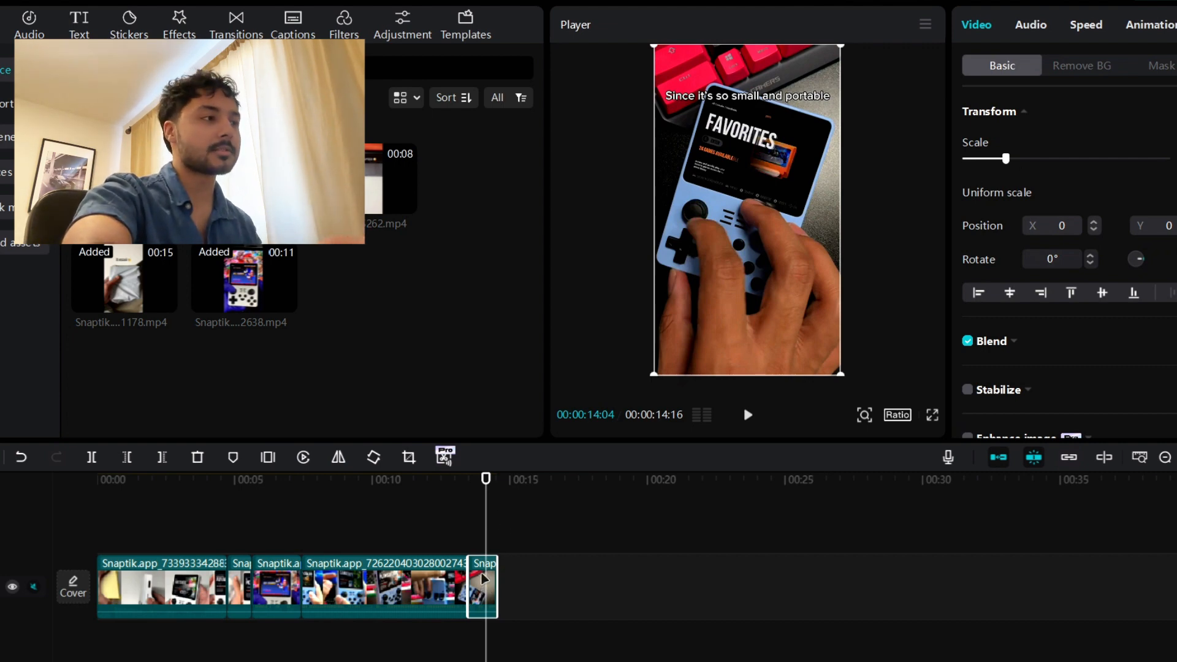
left_click_drag(482, 579, 313, 582)
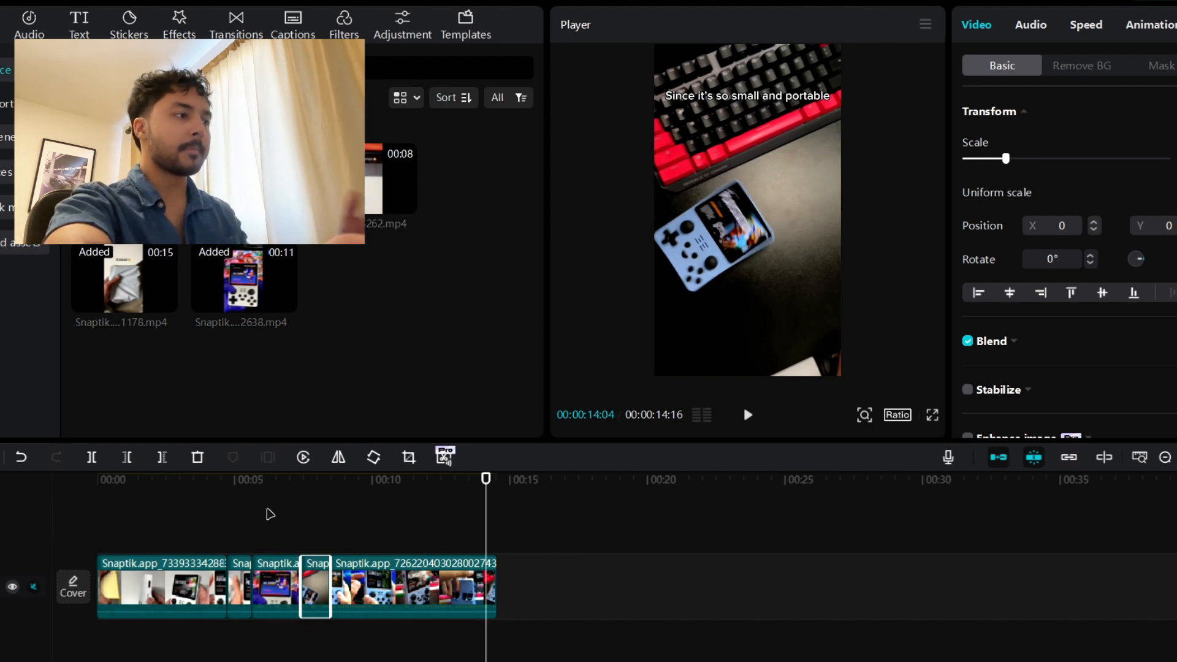
left_click_drag(274, 506, 227, 501)
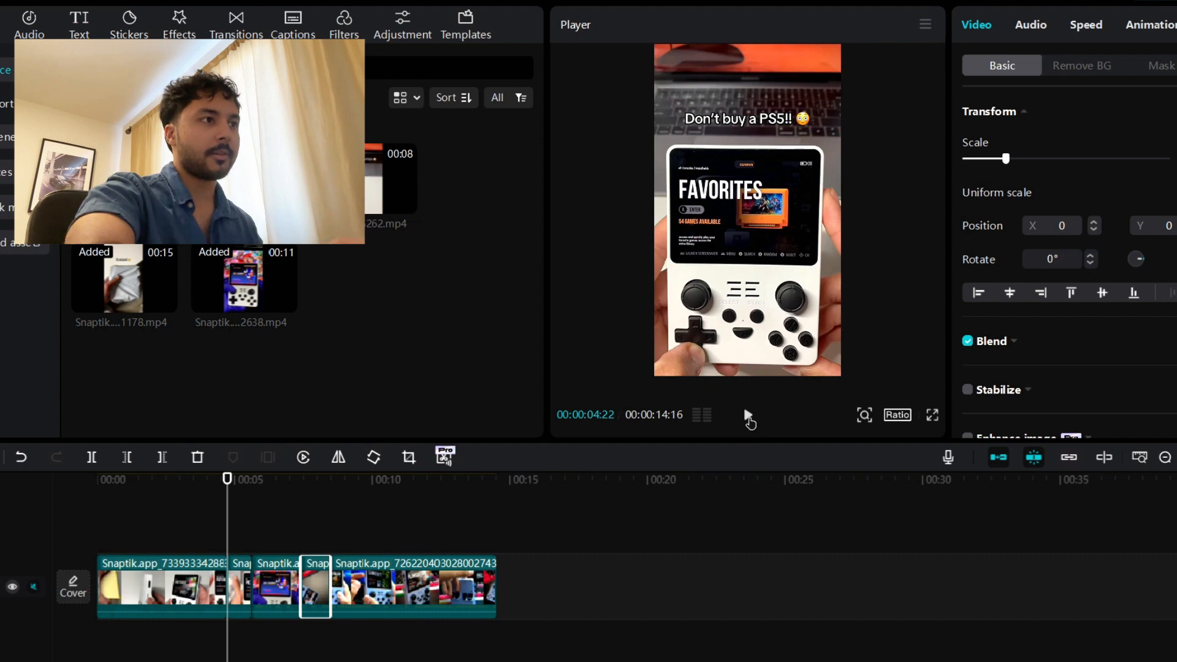
left_click(747, 416)
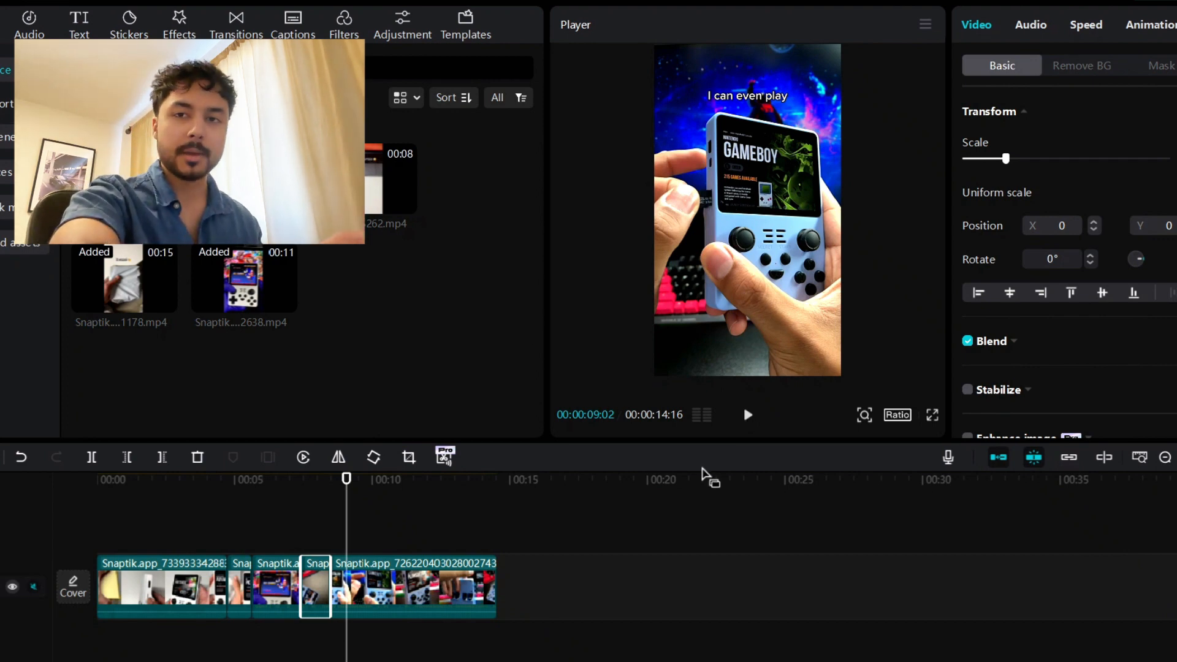
- Split the longer blue console clip at 00:00:09:26 and review its remaining footage up to 00:00:13:12
left_click(446, 530)
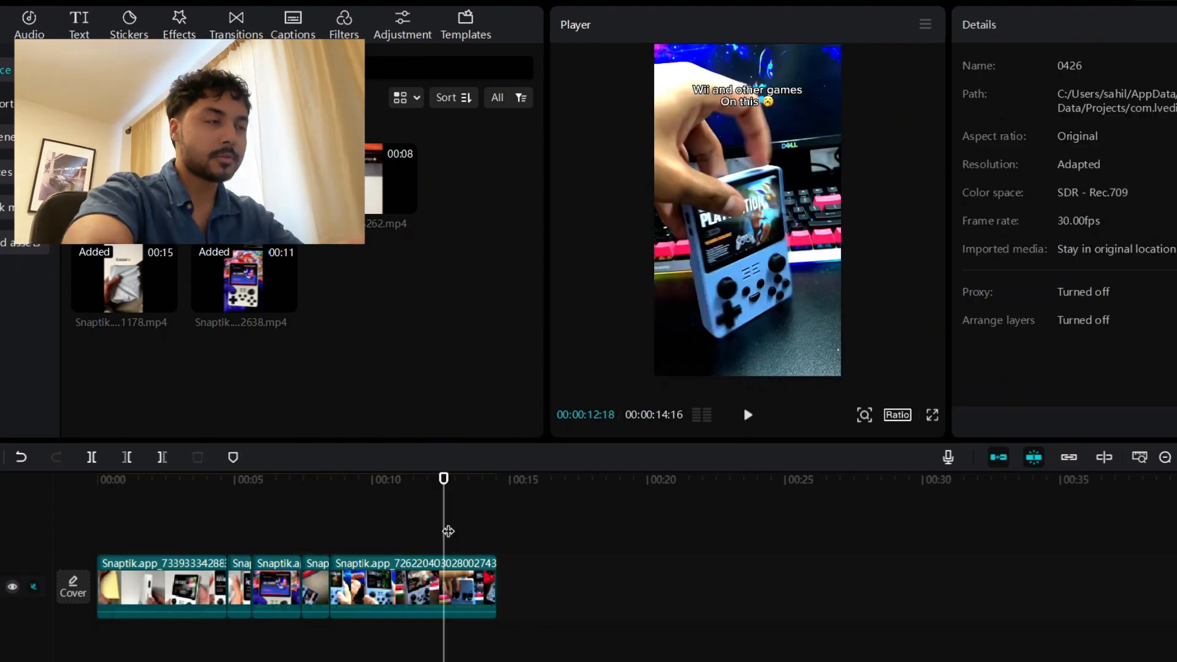
left_click_drag(433, 491, 368, 484)
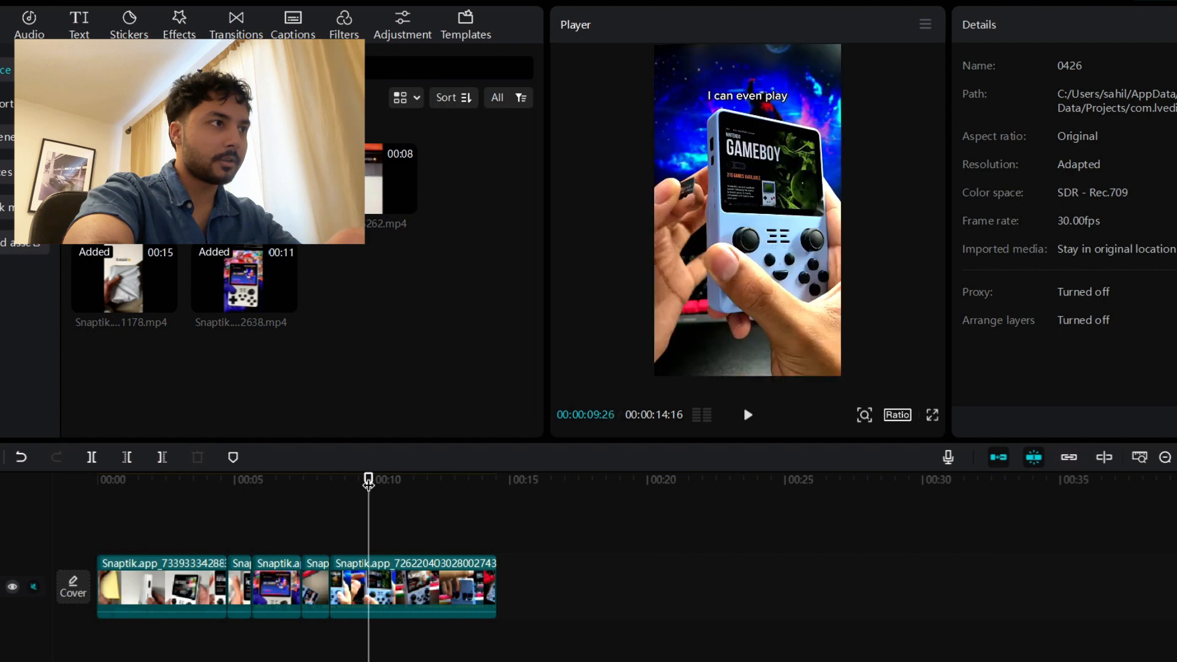
left_click(427, 573)
key("ctrl+b")
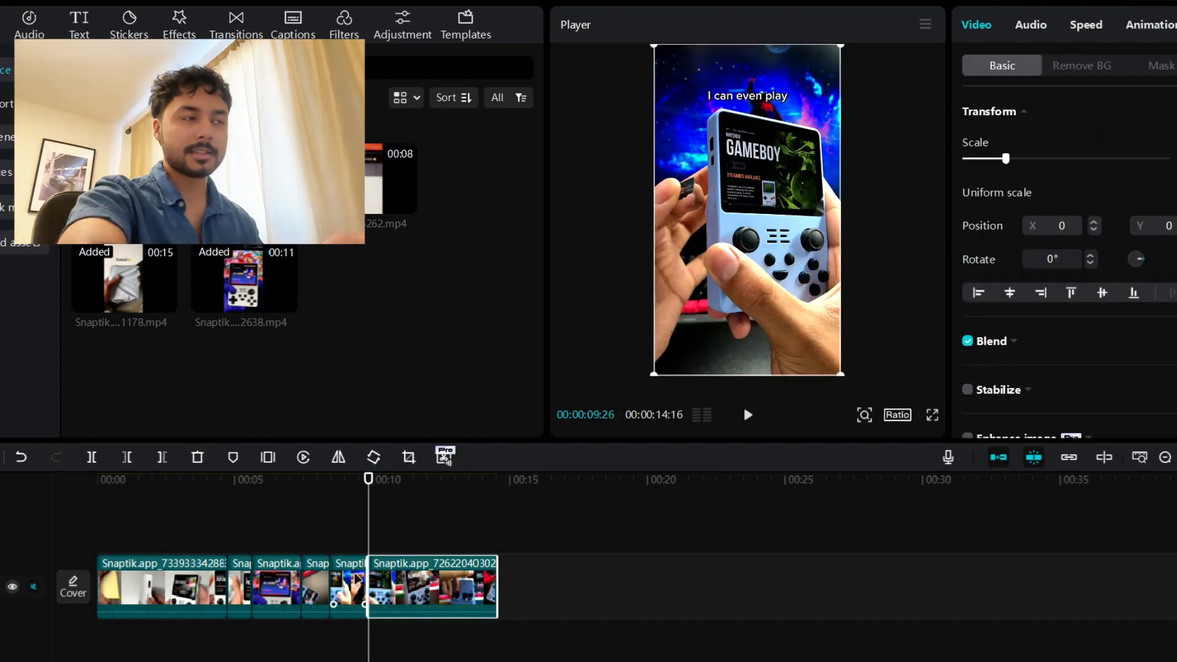
left_click_drag(369, 479, 466, 487)
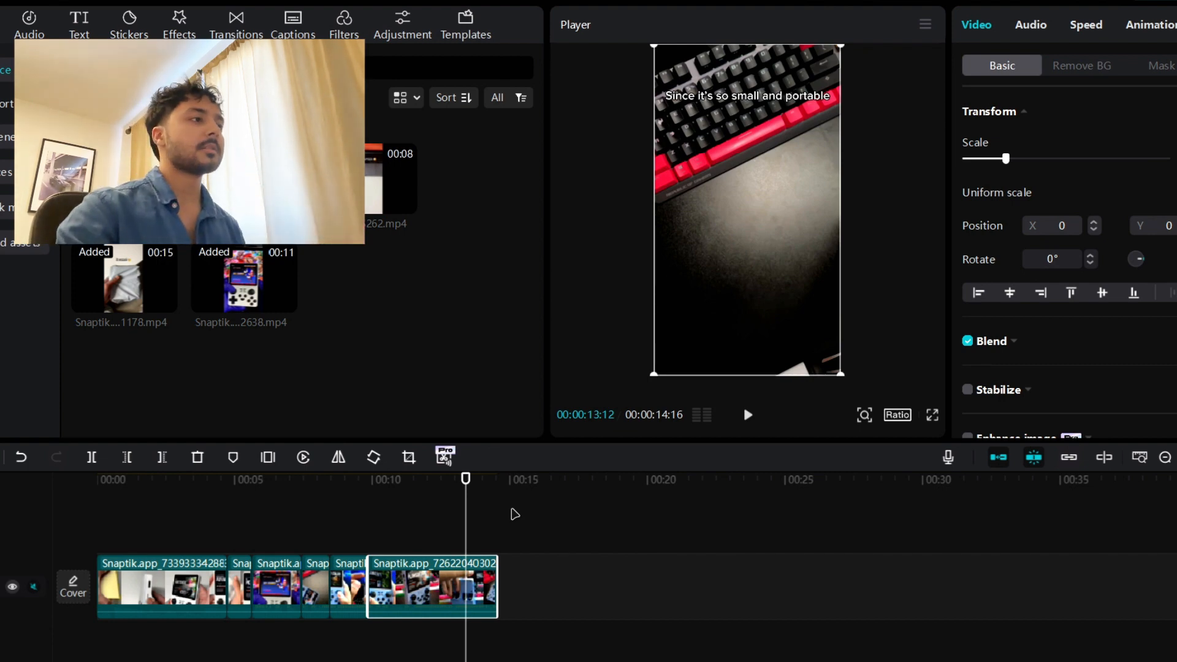
- Append the clip ending in 2638.mp4 again, split it at 00:00:16:11, delete the part before the split and review the rest
left_click(246, 275)
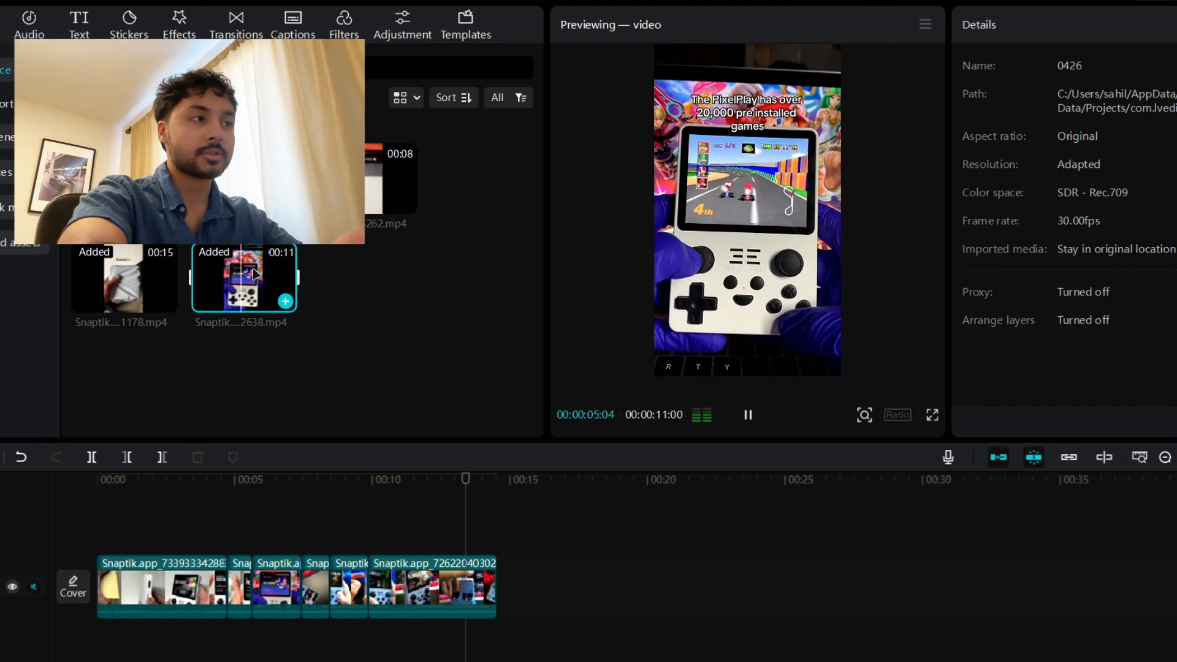
left_click(537, 535)
left_click_drag(535, 529, 518, 589)
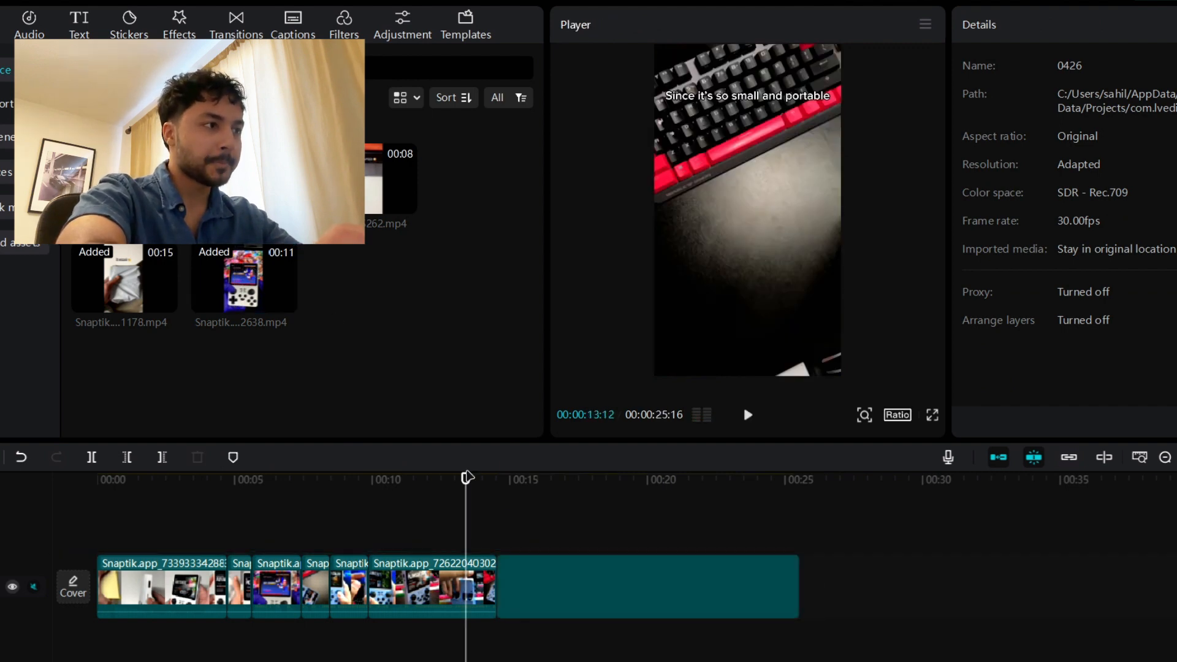
left_click(521, 479)
mouse_move(531, 489)
left_mouse_down()
mouse_move(581, 493)
mouse_move(546, 490)
left_mouse_up()
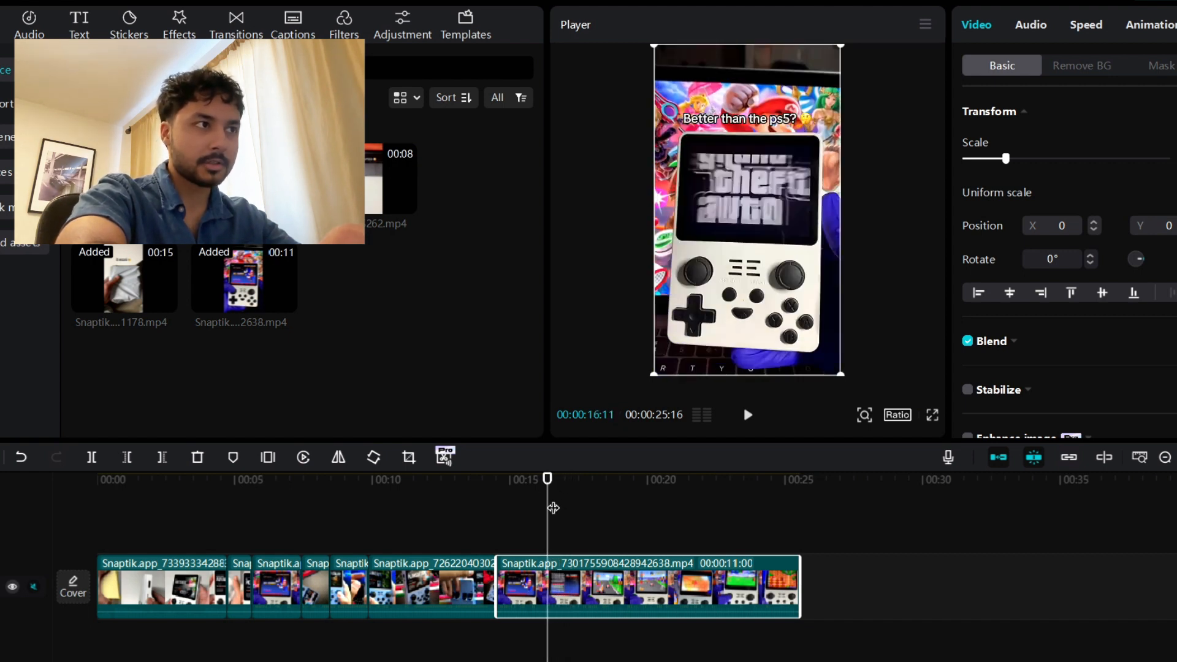
key("ctrl+b")
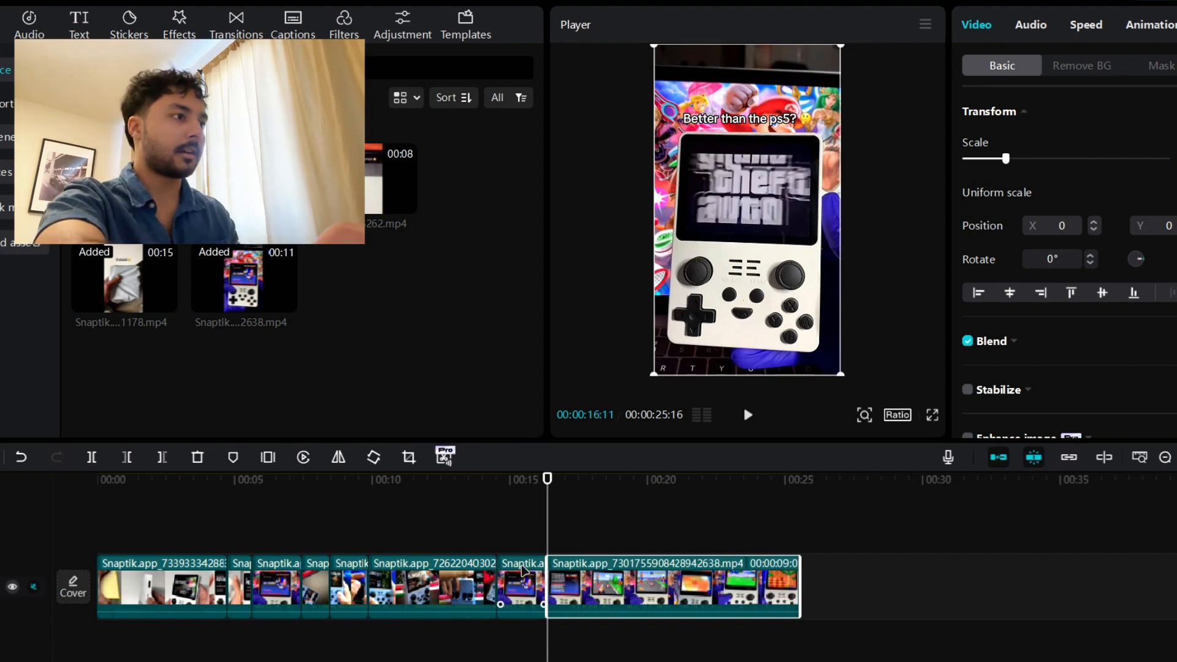
left_click(521, 570)
key("Delete")
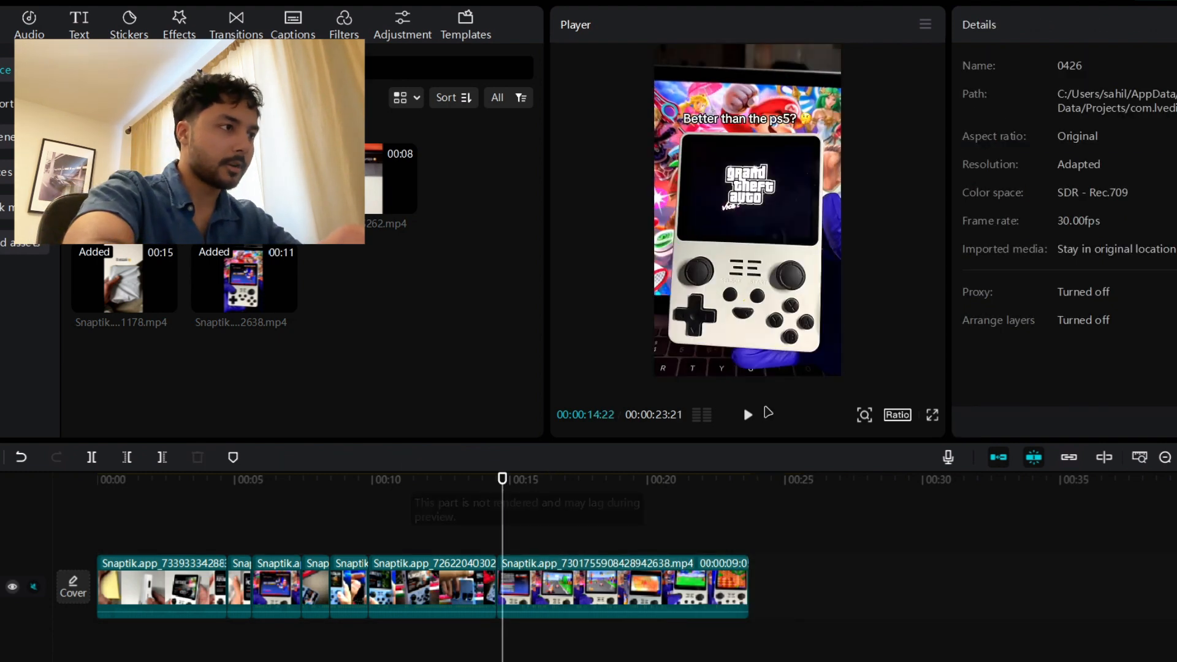
left_click(748, 412)
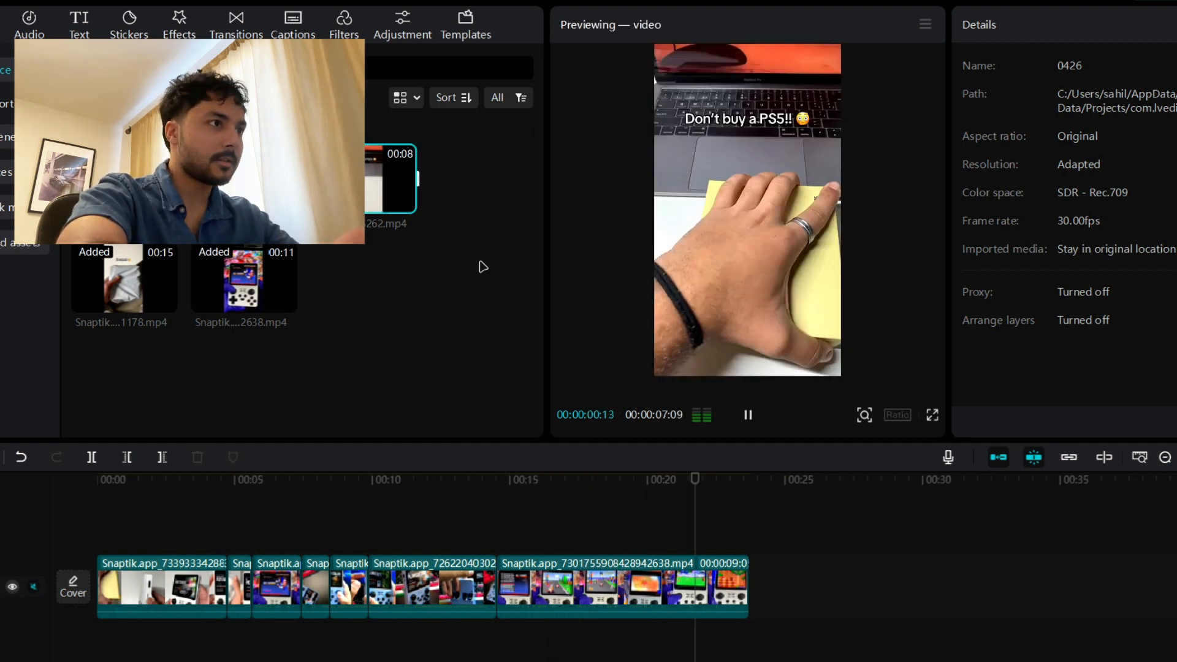
- Append the clip ending in 5262.mp4 to the main track, trim its start at 00:00:28:05 and play the result
left_click_drag(484, 267, 759, 575)
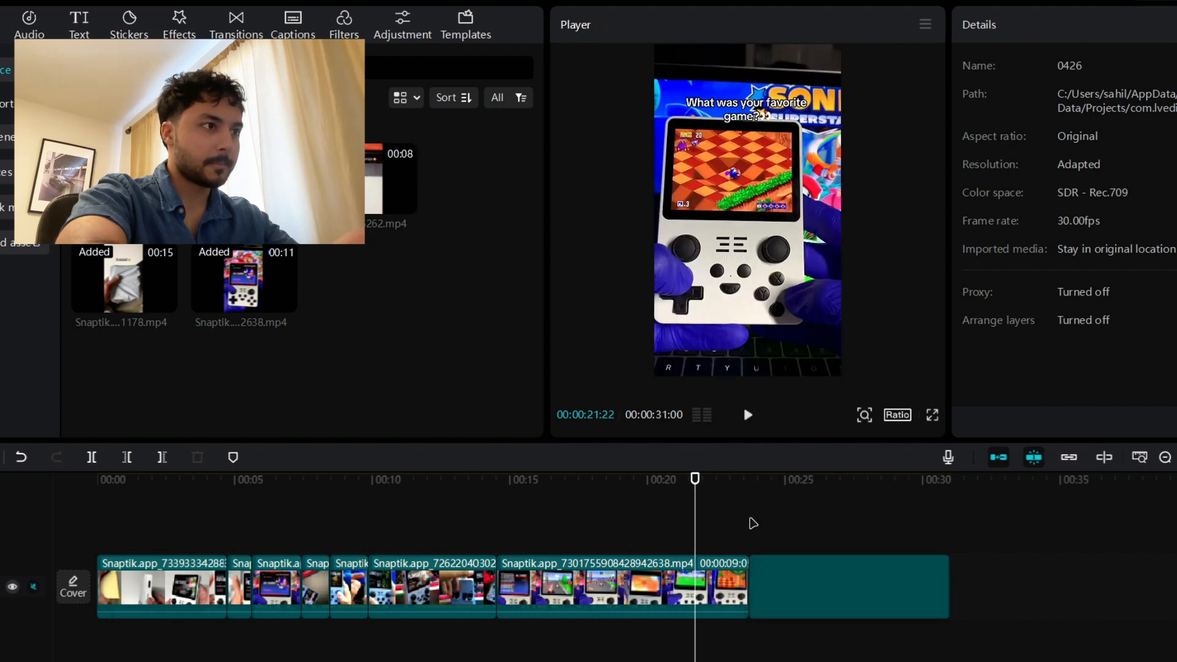
left_click(872, 479)
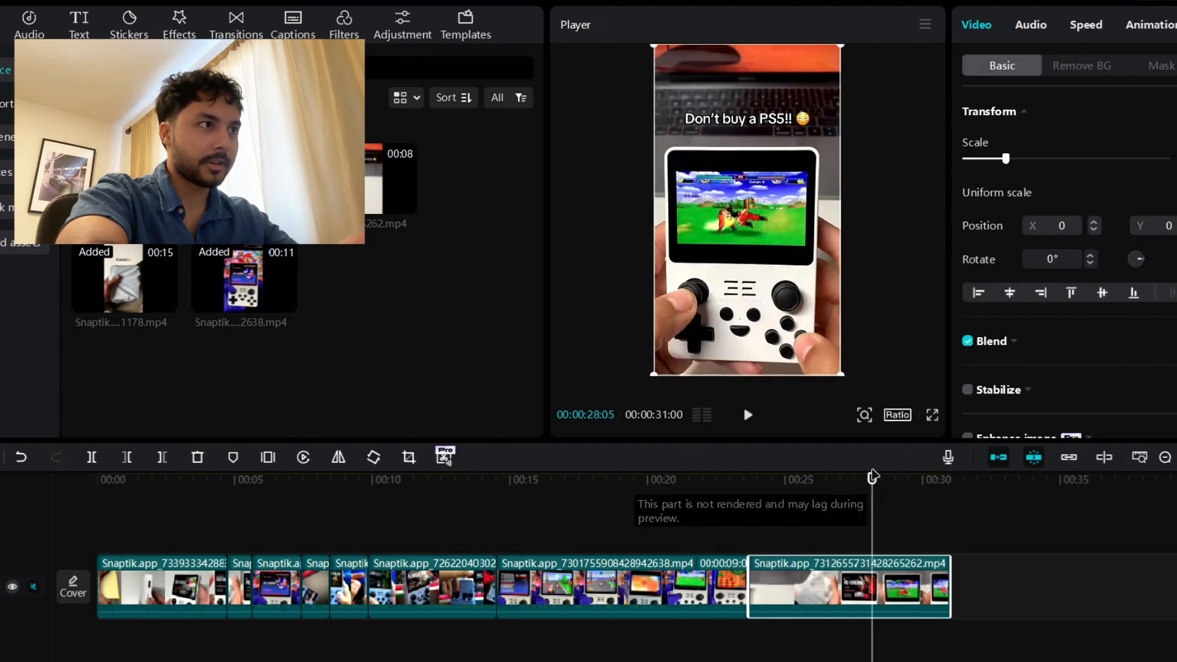
left_click_drag(753, 578, 875, 580)
left_click(745, 492)
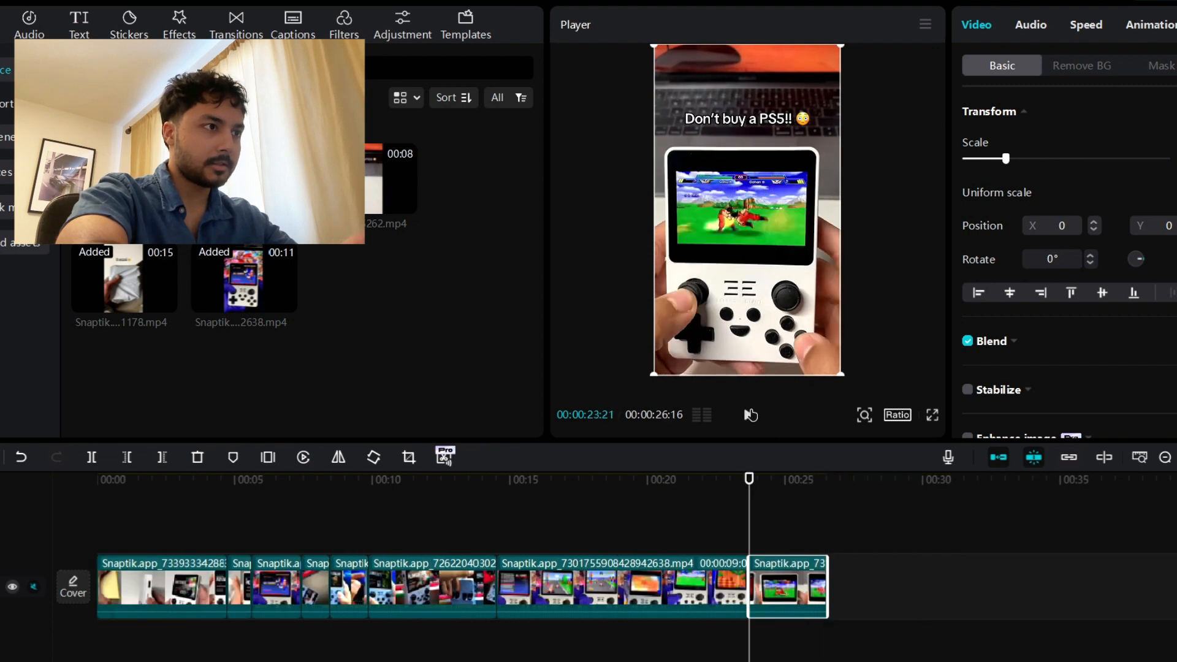
left_click(749, 415)
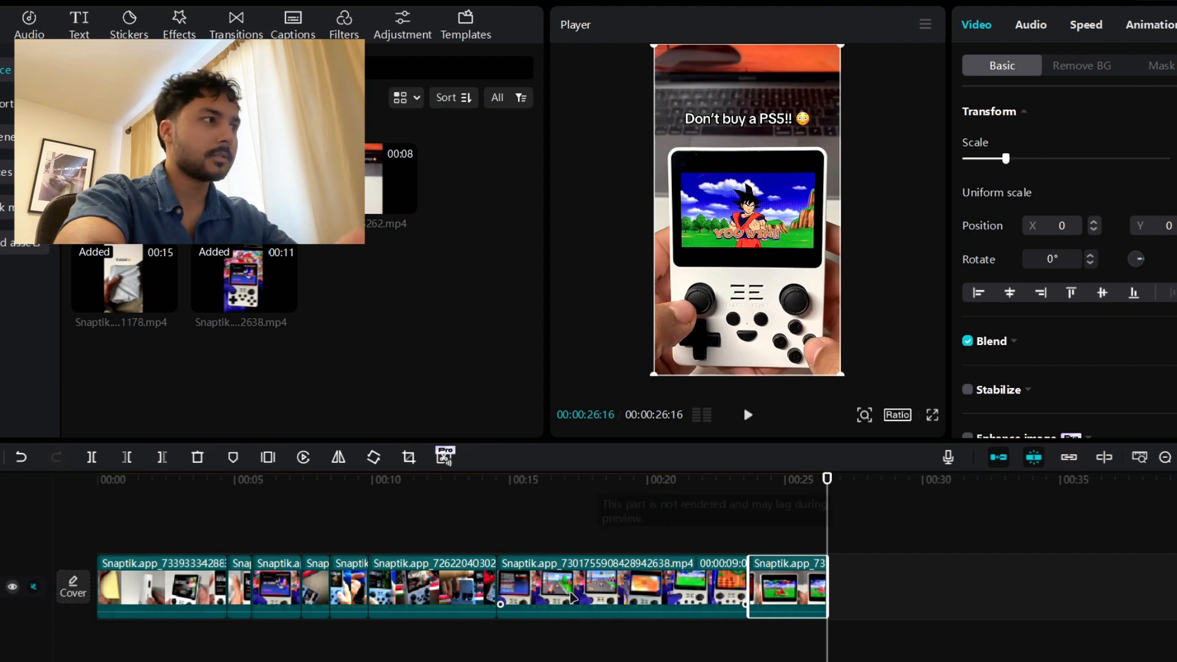
- Append the clip ending in 1178.mp4 to the main track and trim its start at 00:00:39:25
left_click(92, 290)
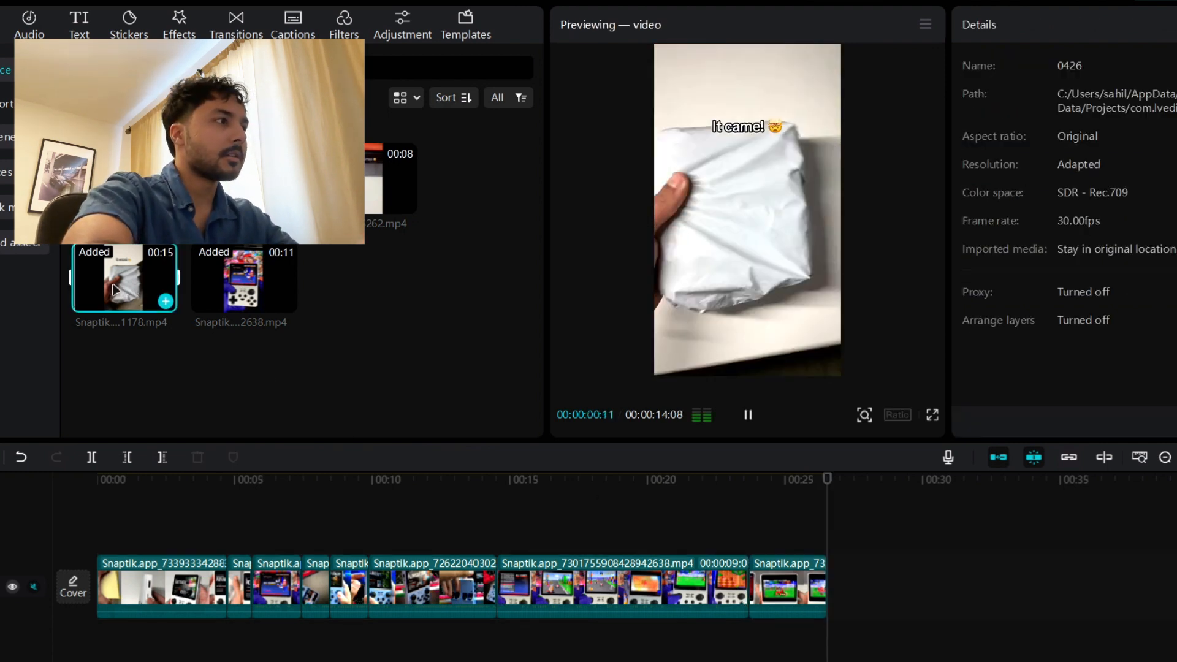
left_click_drag(92, 290, 842, 576)
left_click_drag(827, 478, 1170, 442)
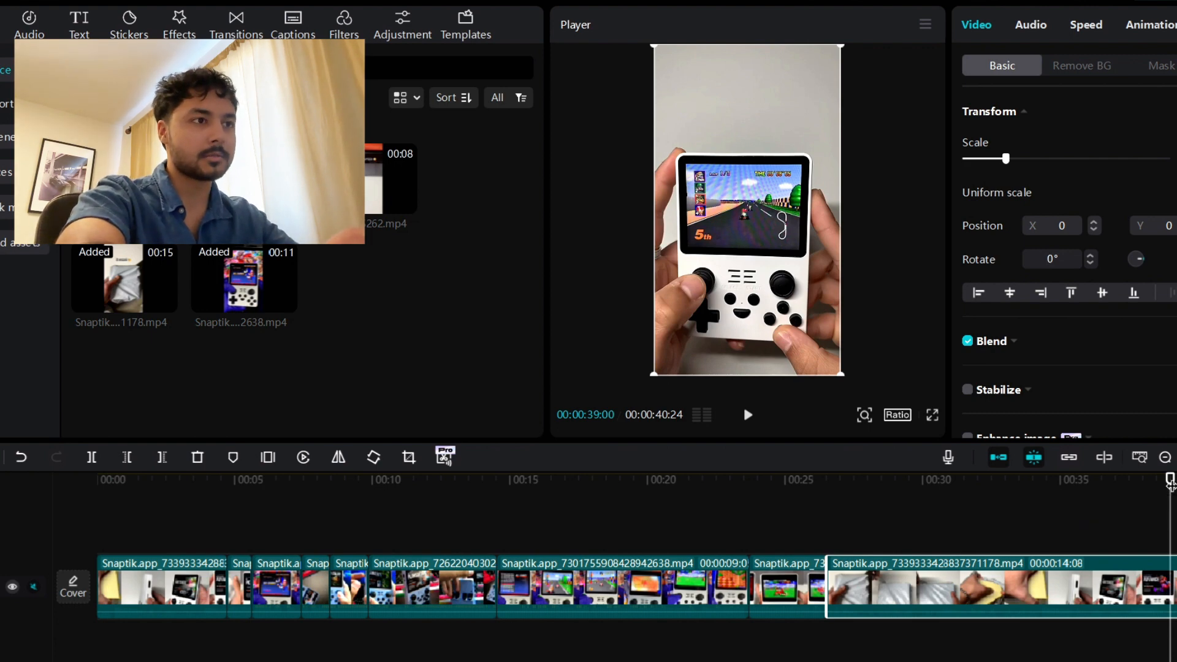
left_click_drag(1171, 485, 1176, 486)
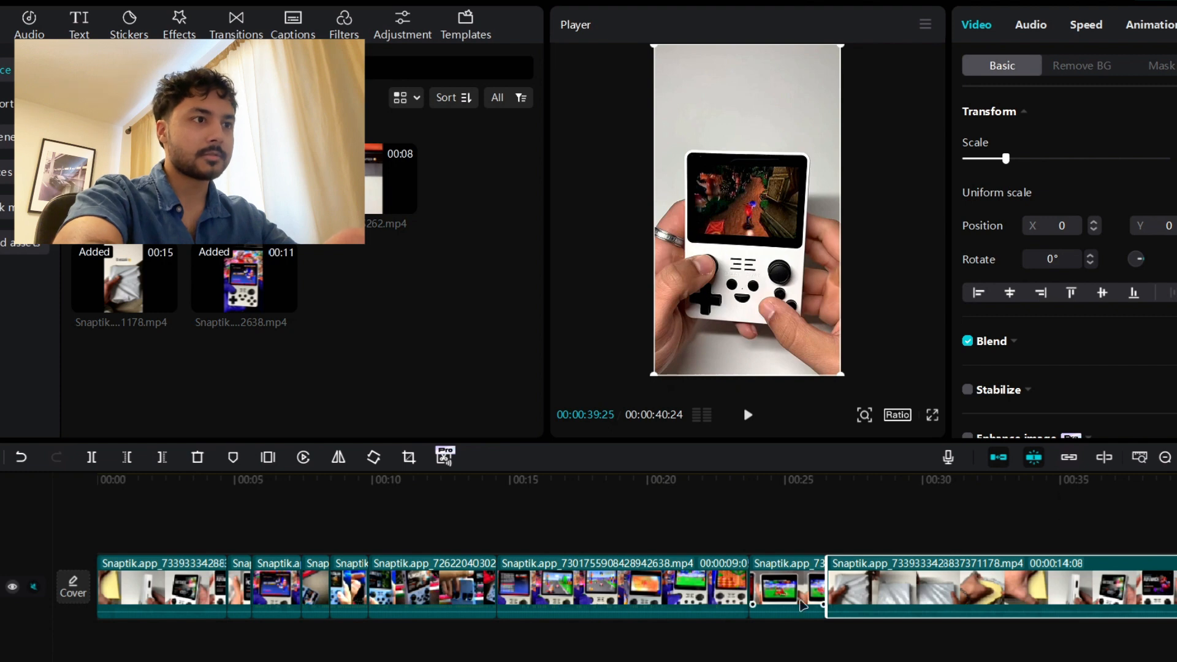
left_click_drag(829, 571, 1176, 570)
left_click(820, 516)
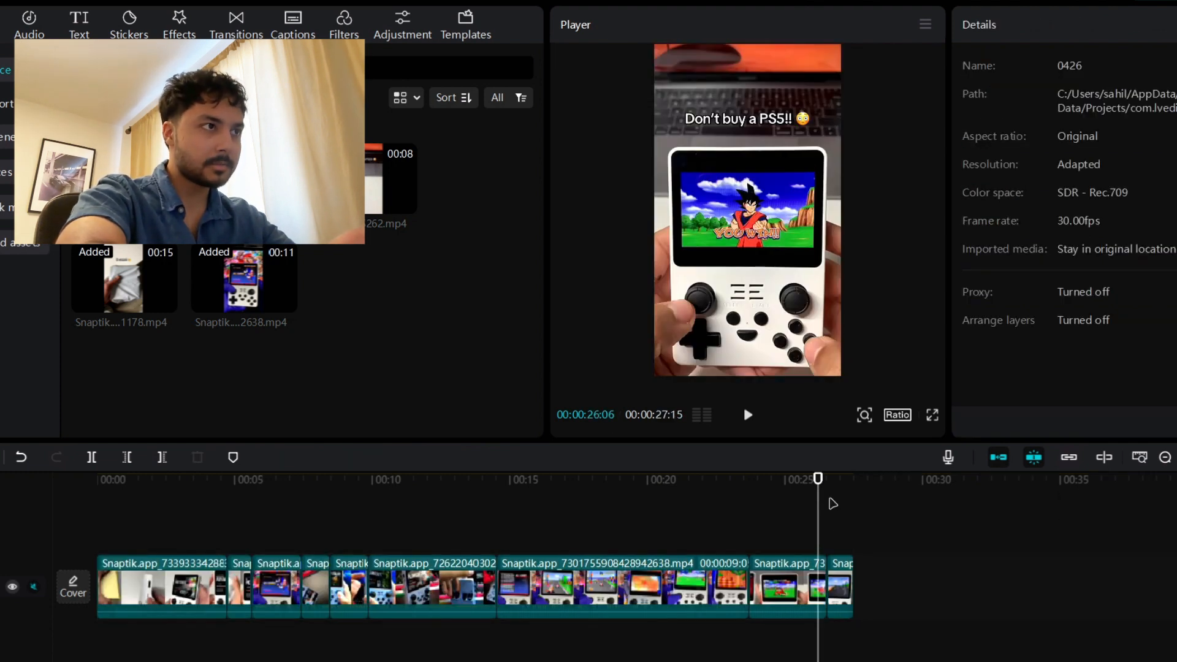
- Add a default text at 00:00:00:00 reading "This is the worst decision weve ever made!" on two lines
left_click_drag(818, 486, 536, 520)
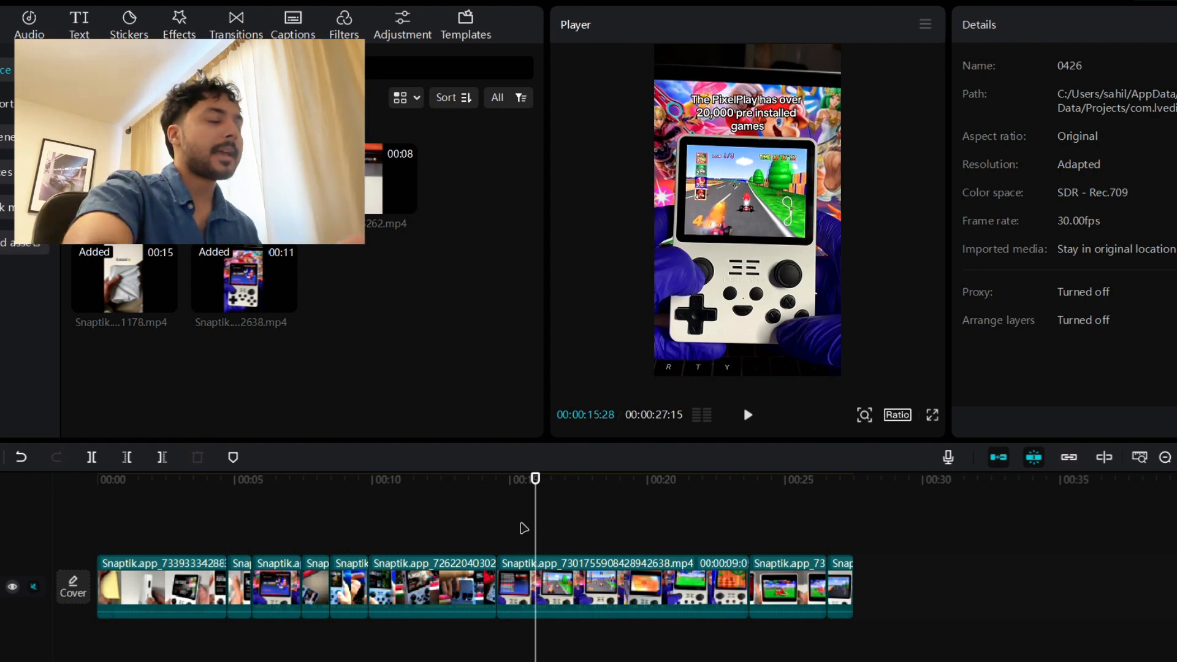
left_click_drag(486, 488, 61, 503)
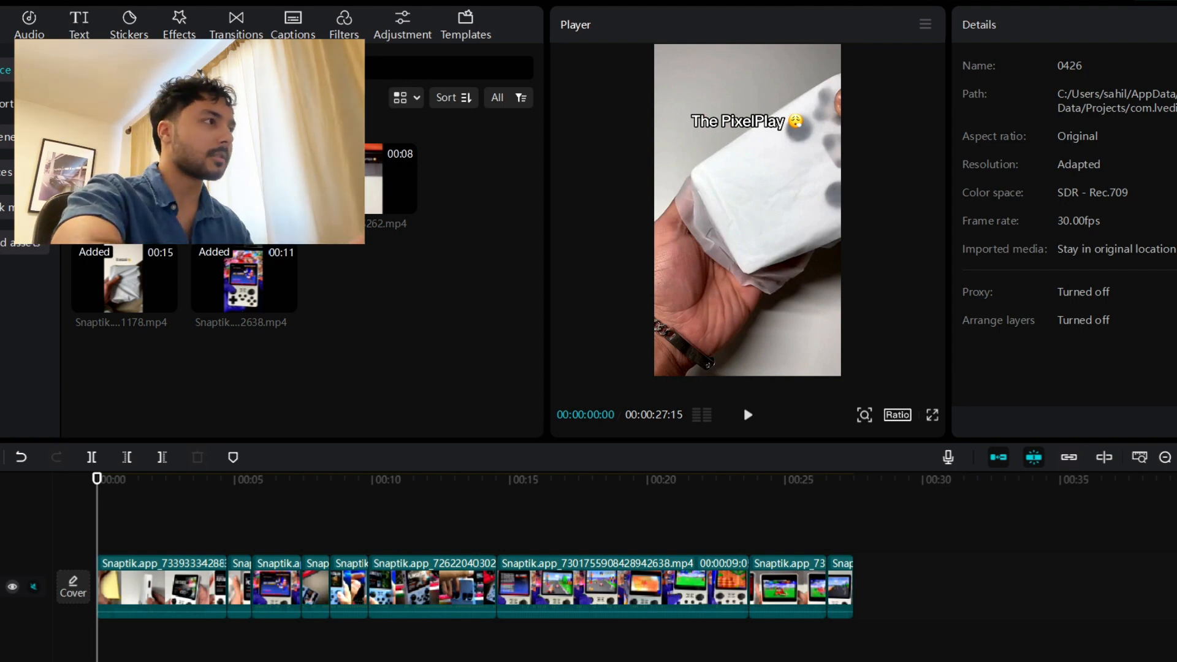
left_click(79, 24)
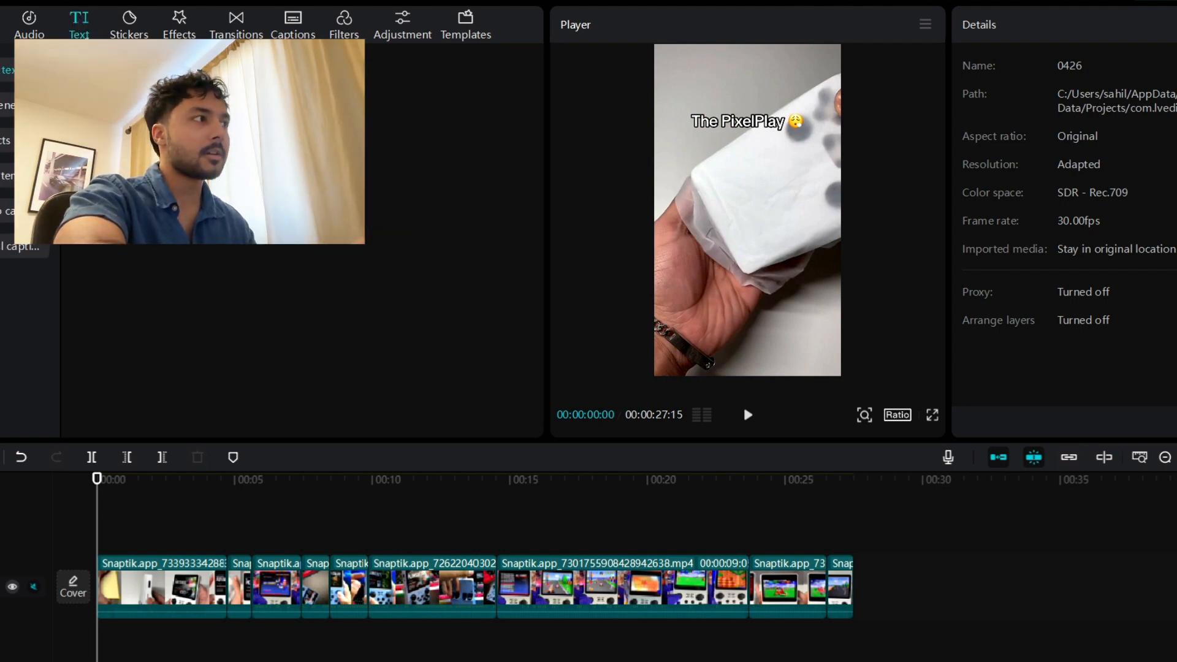
left_click_drag(105, 337, 150, 540)
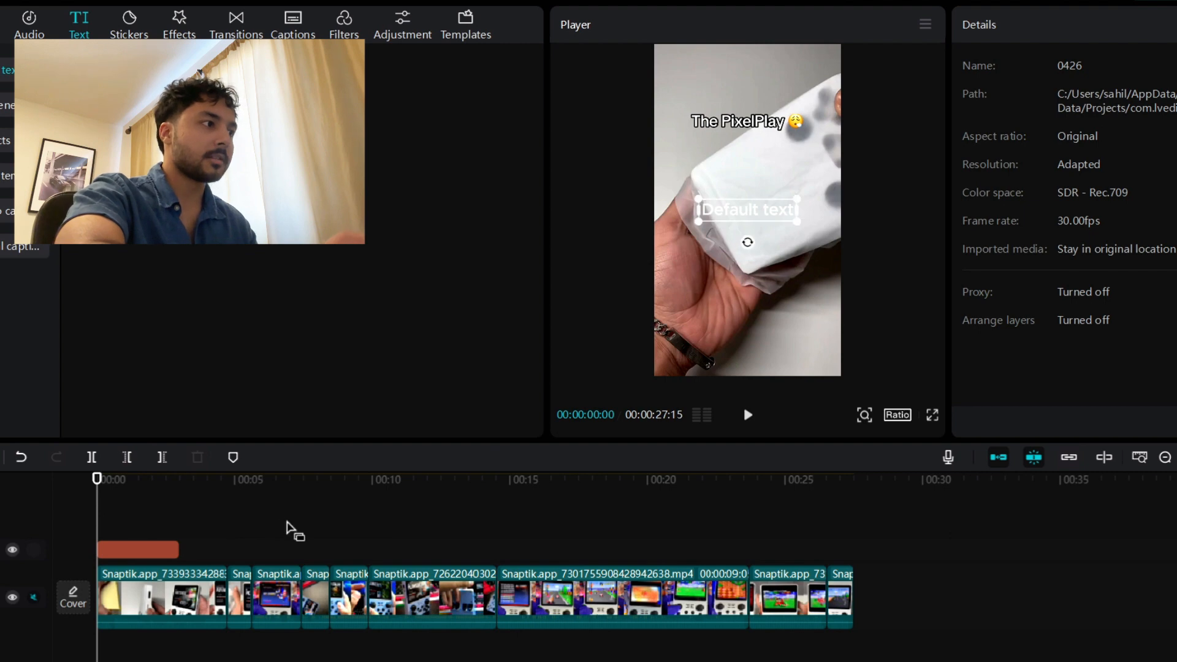
left_click_drag(1075, 112, 964, 112)
type("This is the worst decision weve ever made!")
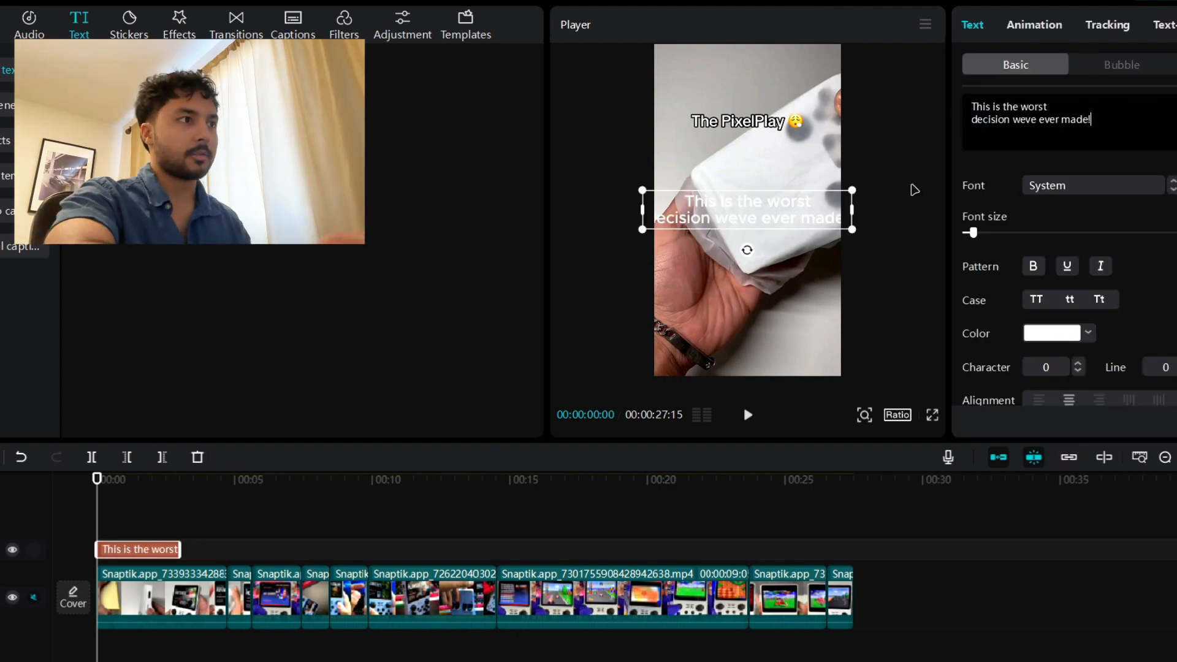
- Capitalize "WORST" in the text and shrink the text to fit inside the frame, just below the "The PixelPlay" caption
left_click_drag(849, 236, 781, 163)
left_click_drag(1021, 107, 1054, 114)
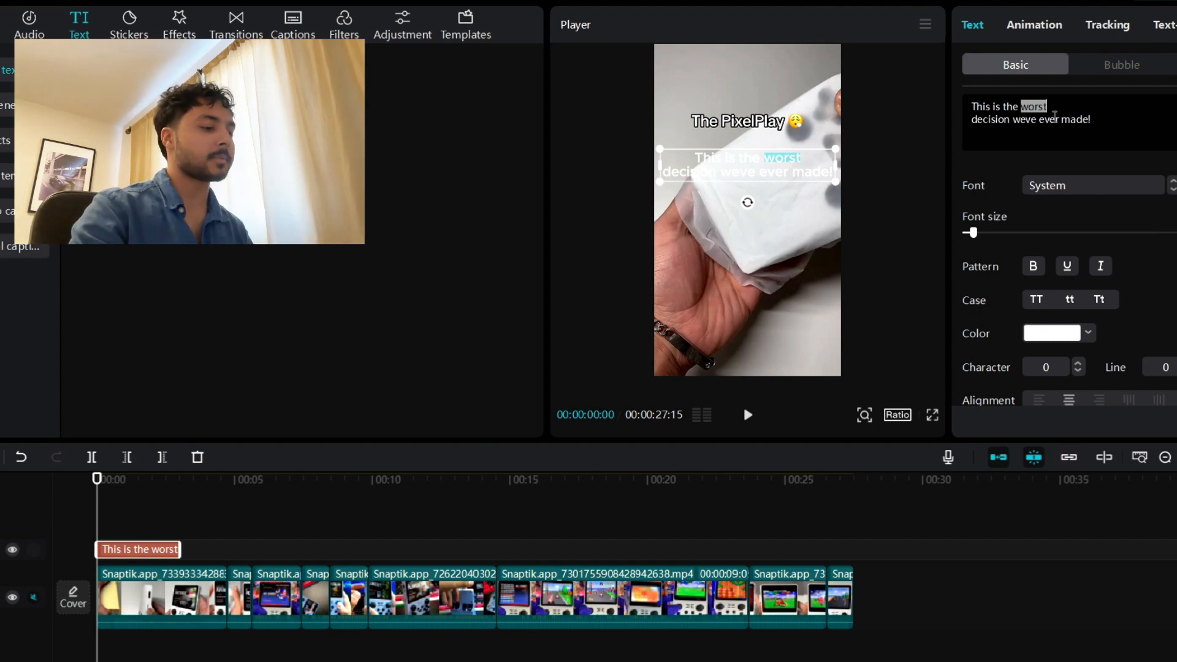
type("WORST")
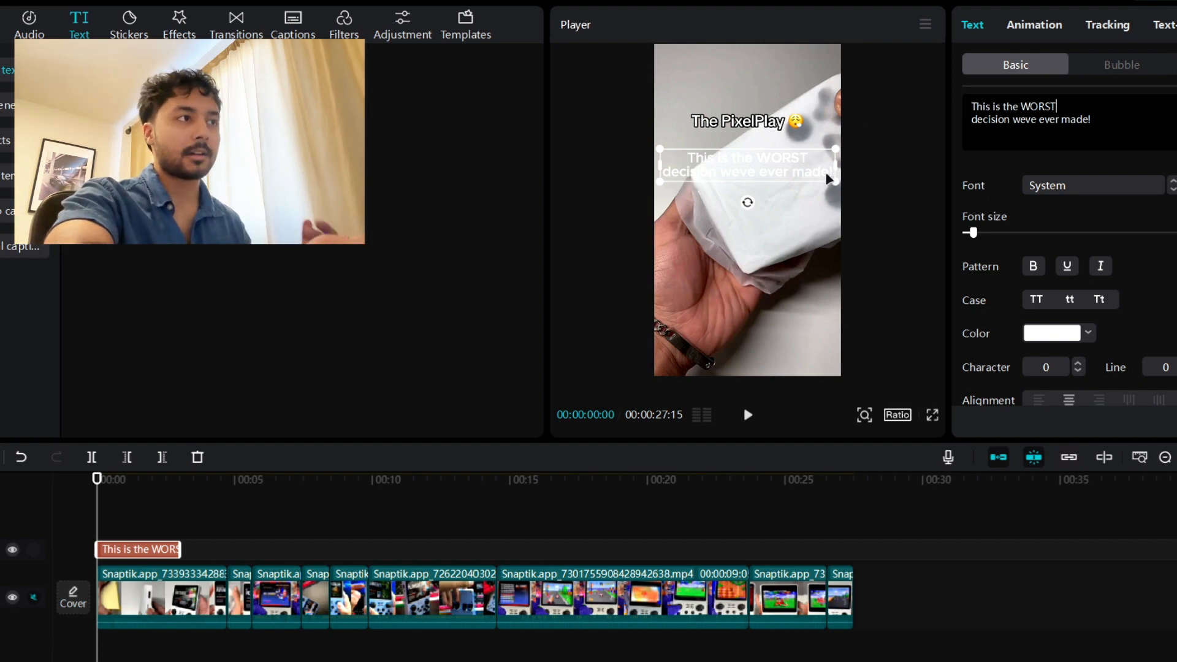
left_click_drag(835, 180, 820, 179)
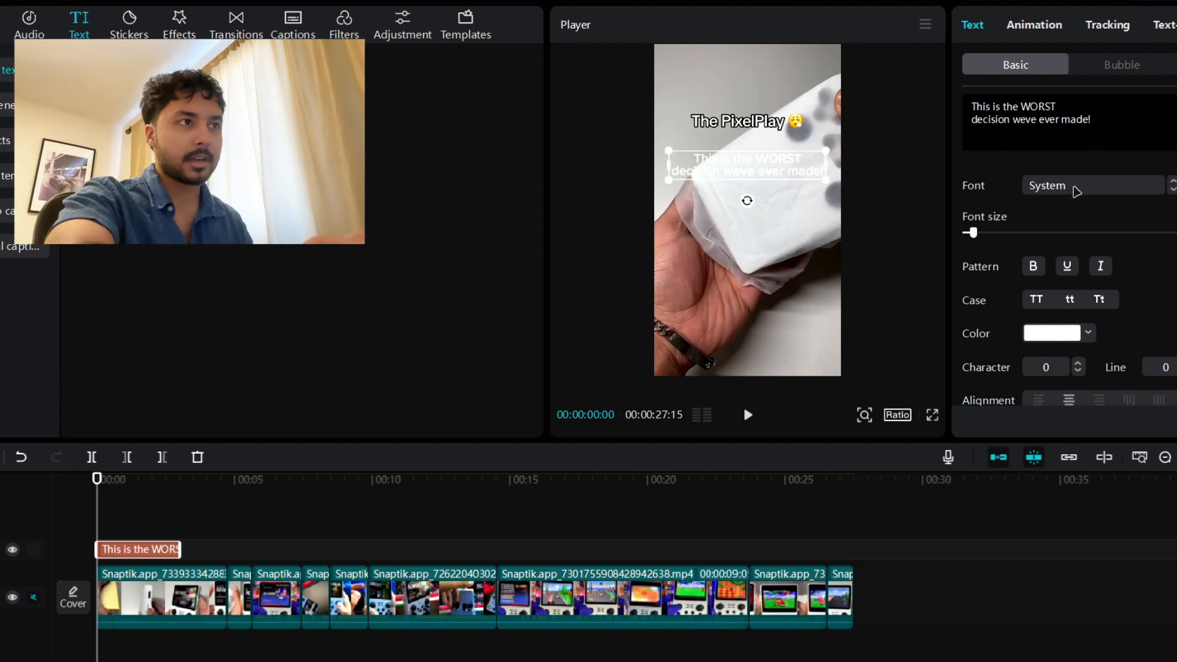
- Set the text's font to Indivisible
left_click(1078, 189)
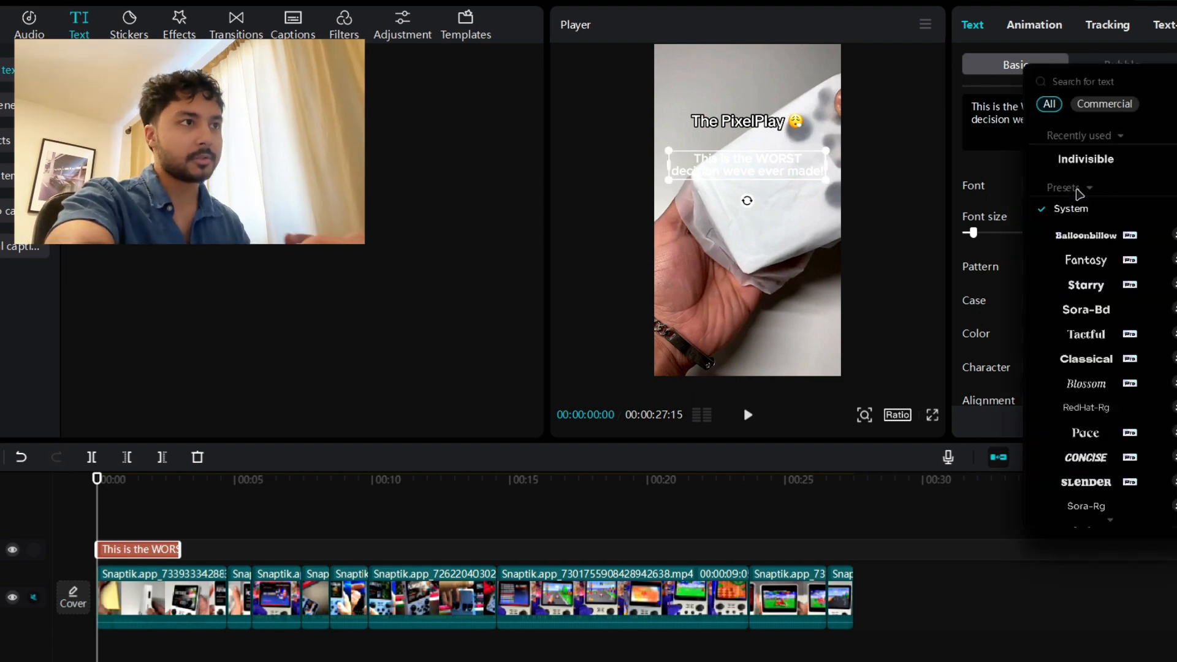
left_click(1102, 165)
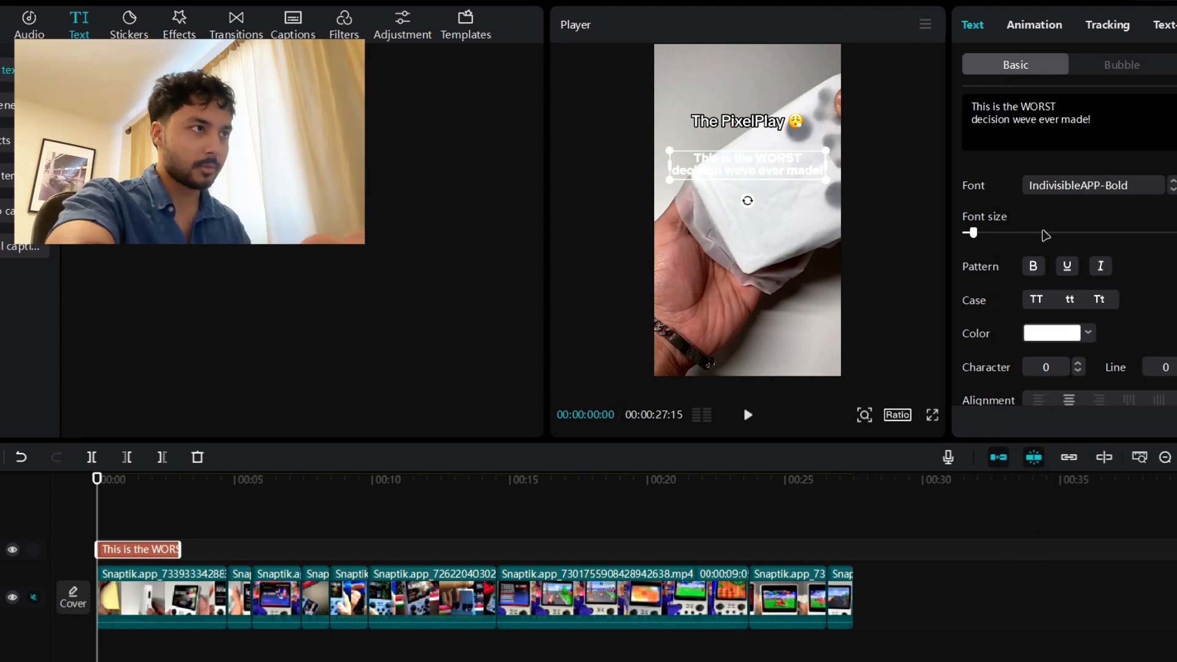
scroll(1043, 282, "down", 4)
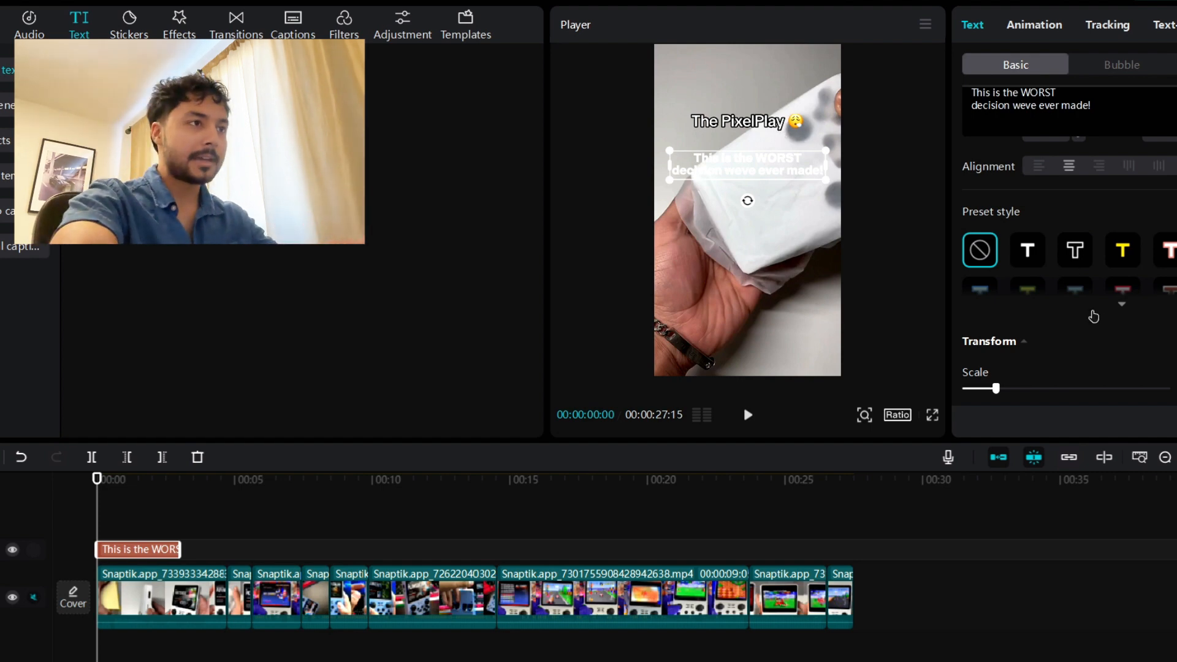
- Apply the black-on-white background preset to the hook text and move it up to cover the "The PixelPlay" caption
left_click(1127, 311)
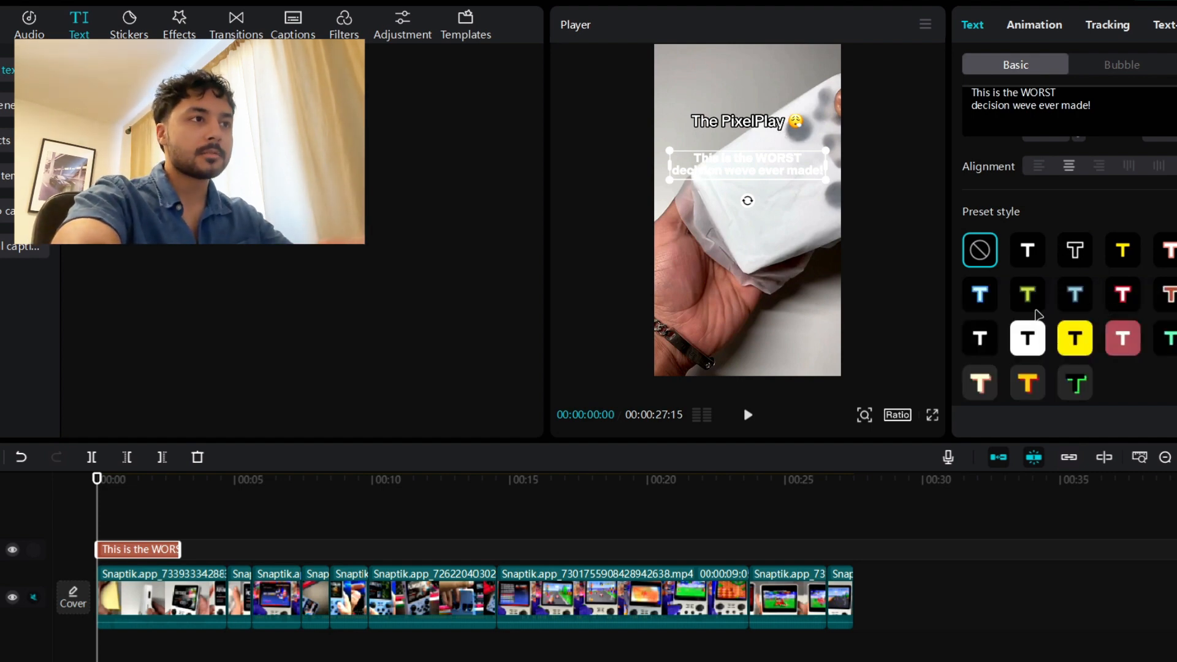
left_click(1033, 343)
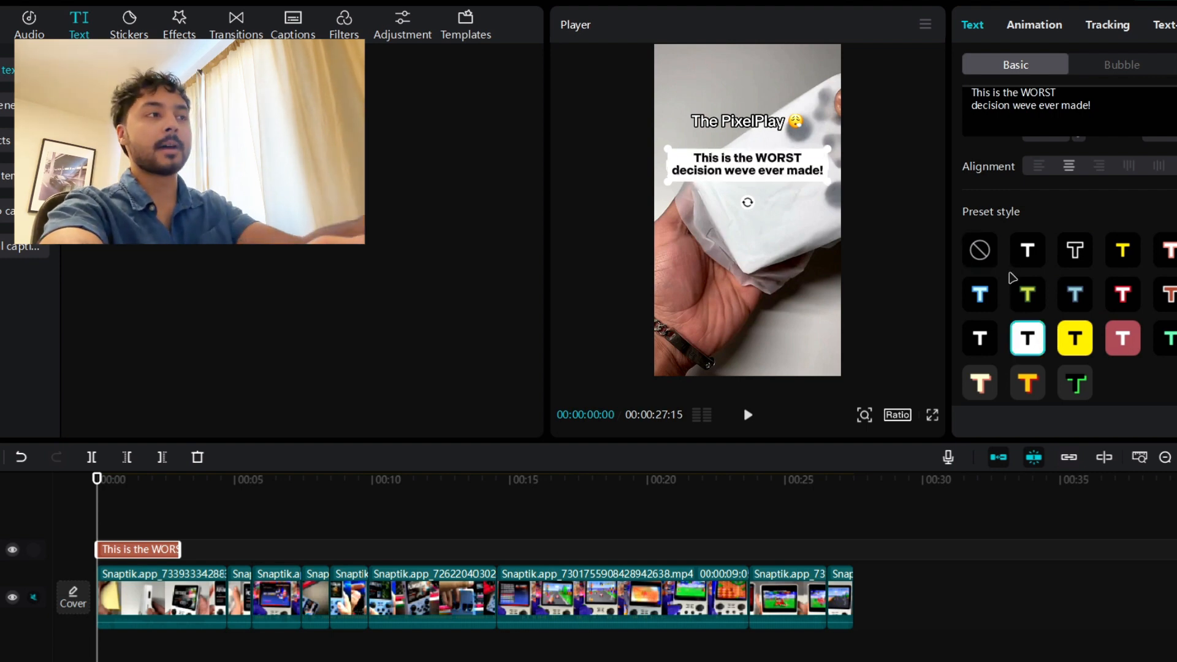
left_click_drag(795, 170, 791, 125)
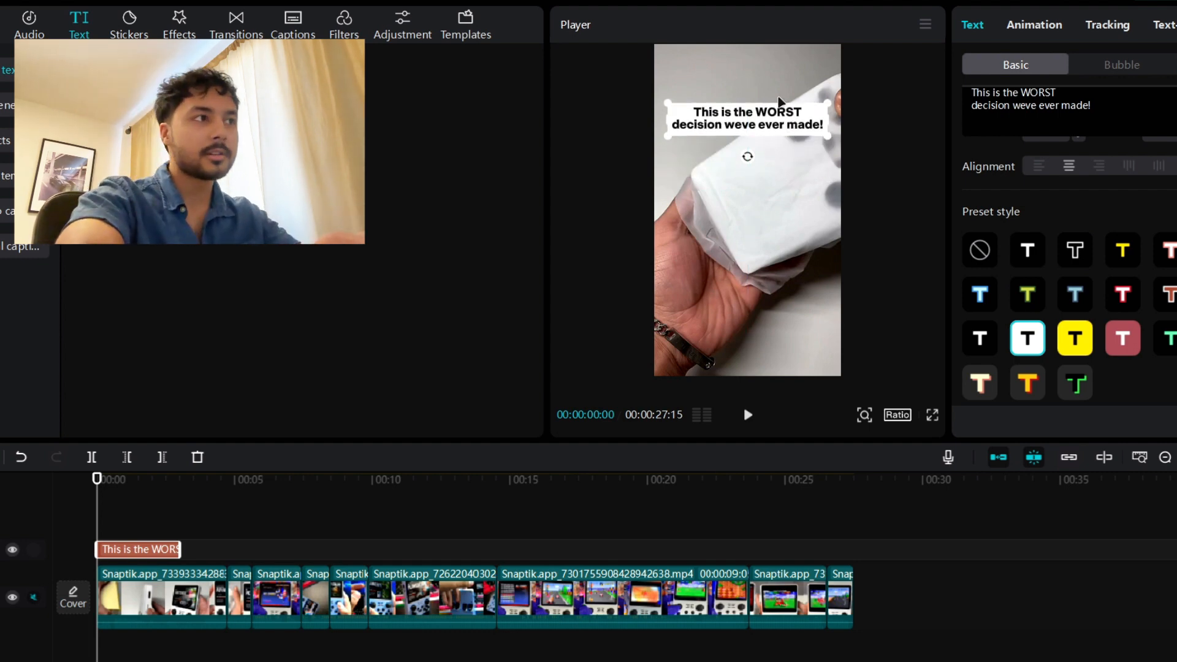
left_click(877, 157)
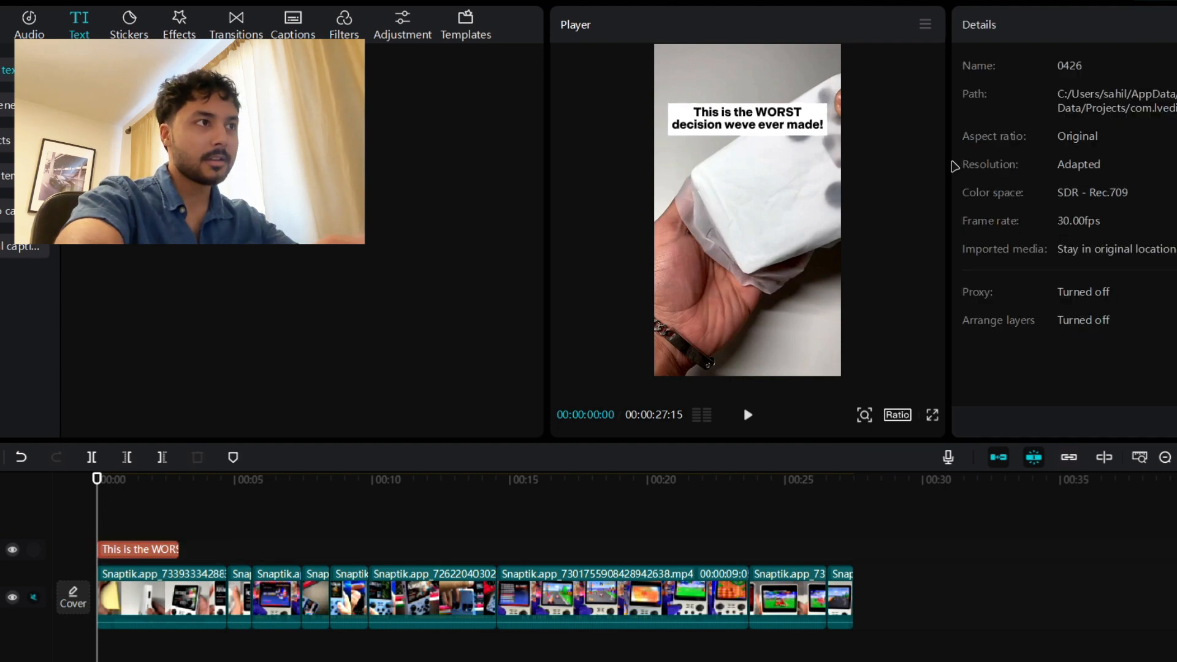
- Round the corners of the hook text's white background box and enlarge the text slightly
left_click(819, 125)
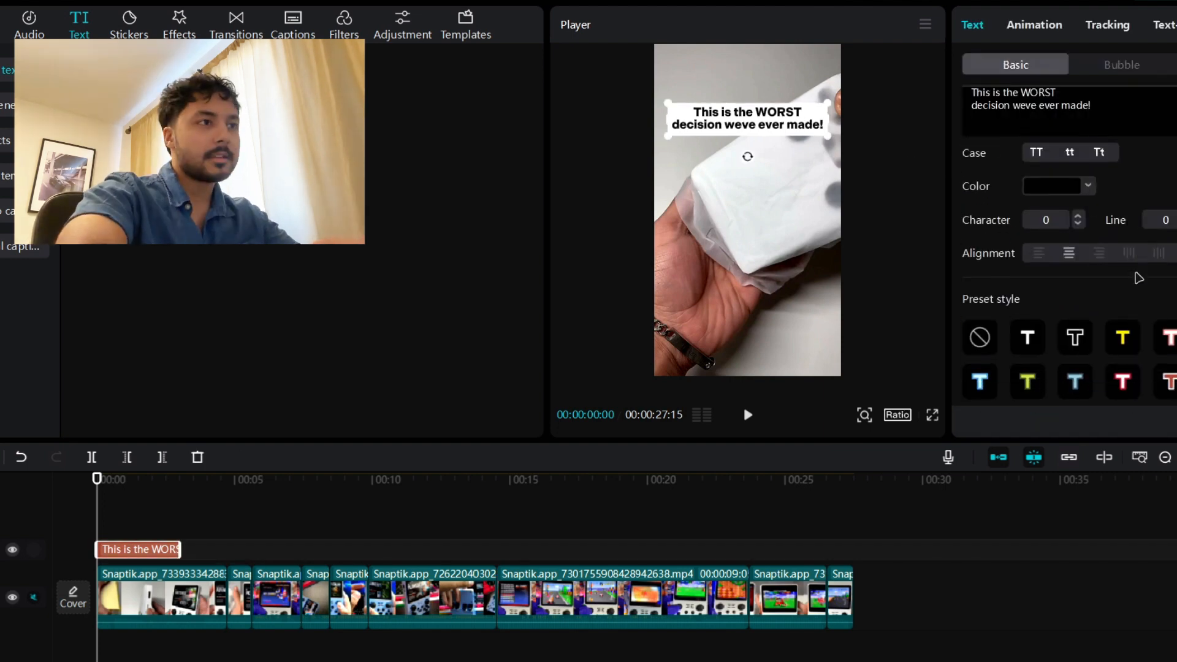
scroll(1111, 293, "down", 10)
scroll(1113, 293, "down", 5)
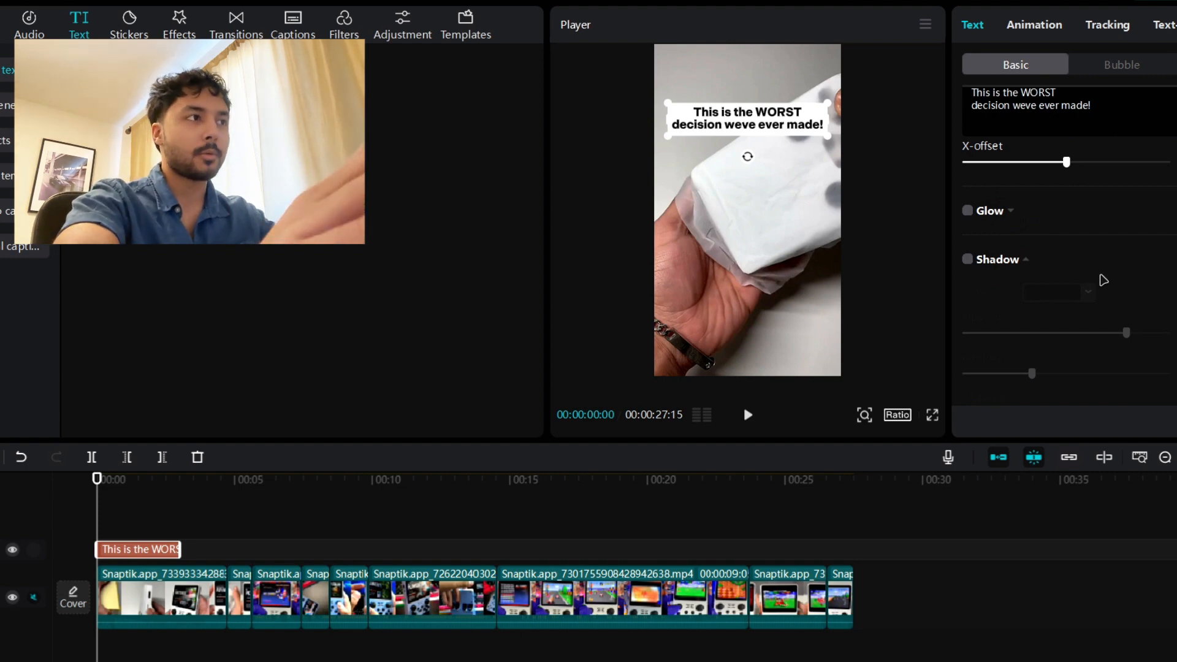
scroll(1140, 258, "up", 15)
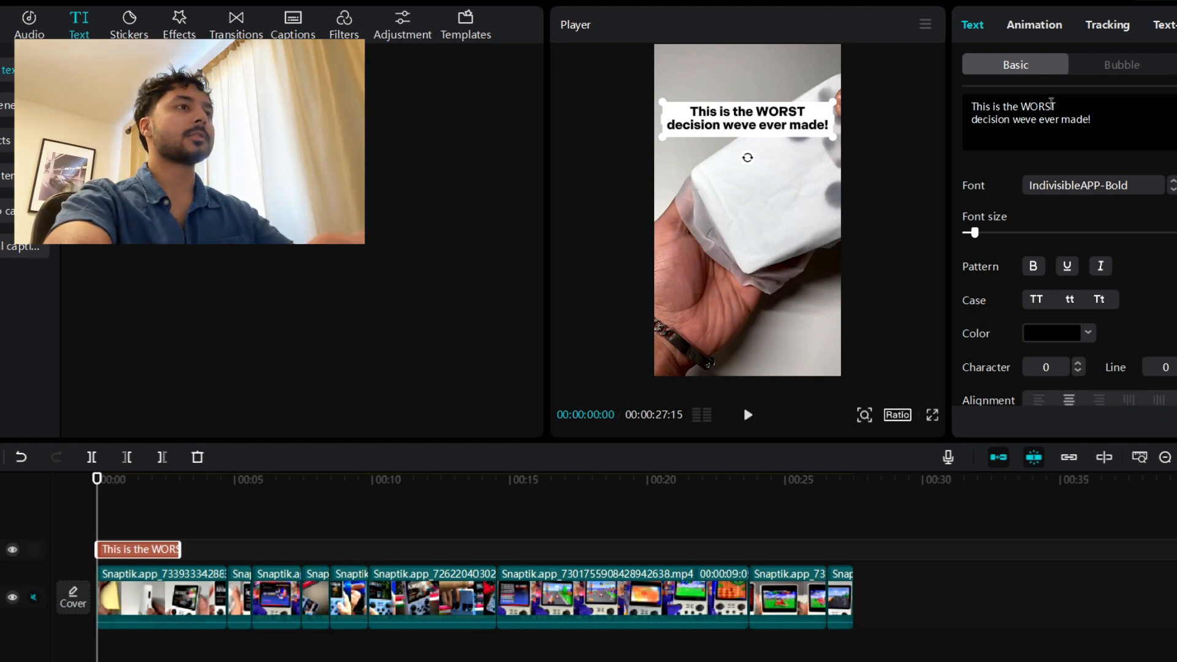
- Make only the word "WORST" in the hook text red and italic, and check the result in a full-screen preview
left_click_drag(1052, 106, 1027, 105)
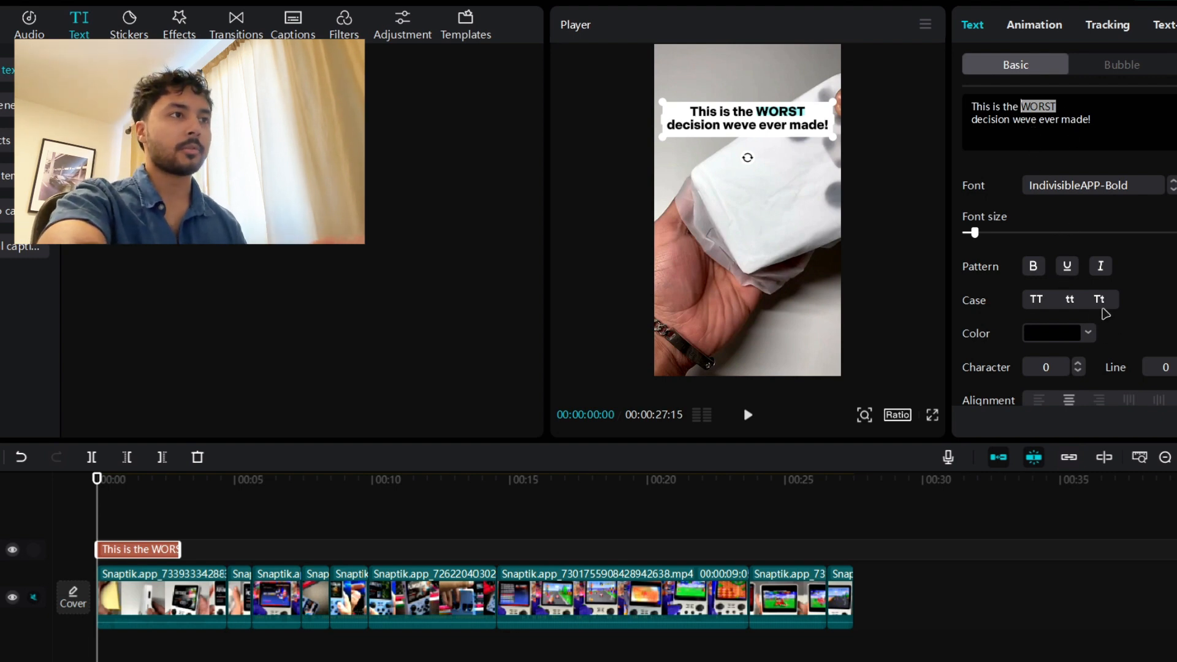
left_click(1047, 341)
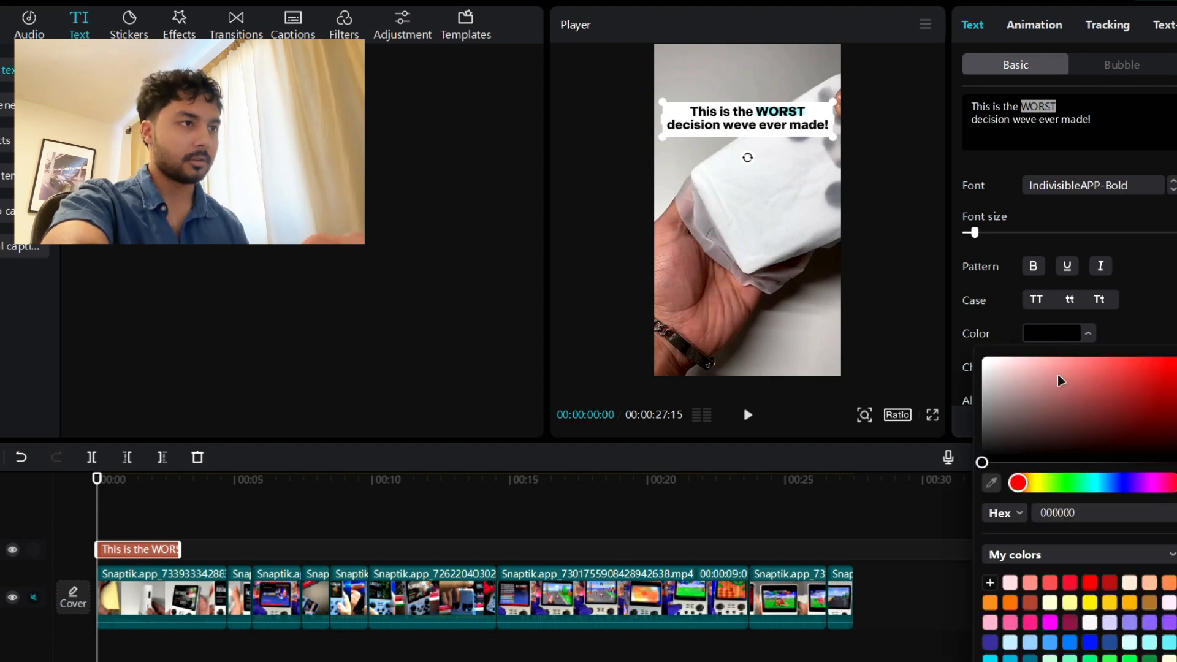
mouse_move(1150, 423)
left_mouse_down()
mouse_move(1176, 357)
mouse_move(1164, 370)
mouse_move(1155, 355)
left_mouse_up()
left_click(1172, 337)
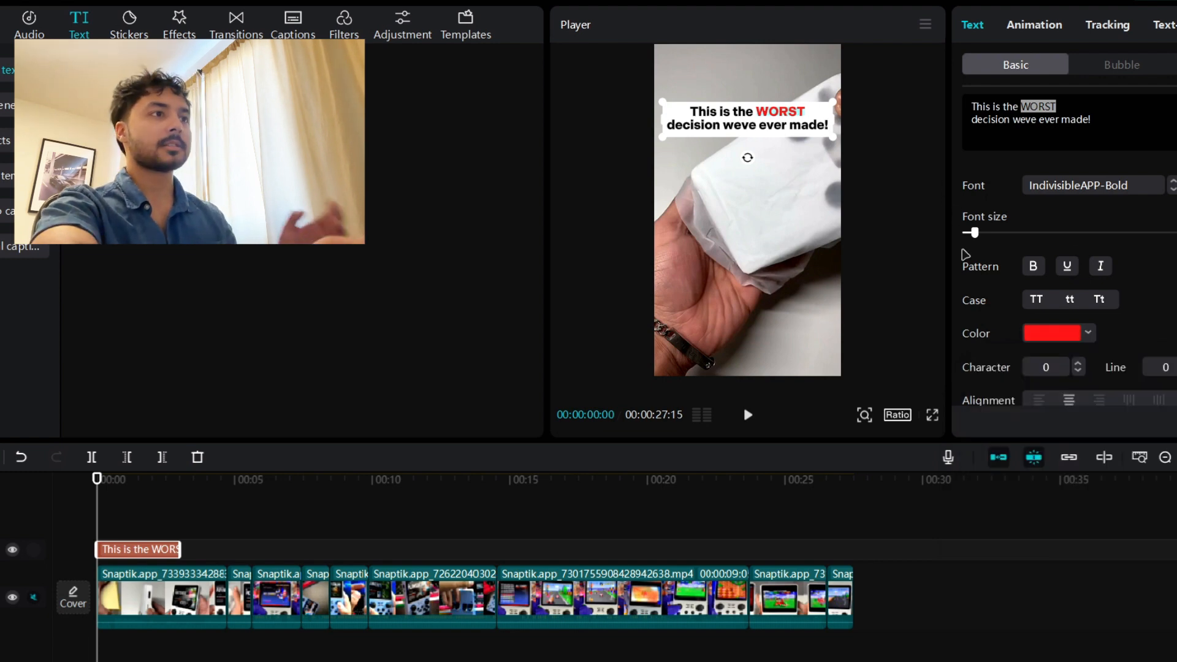
left_click(1101, 267)
left_click(896, 245)
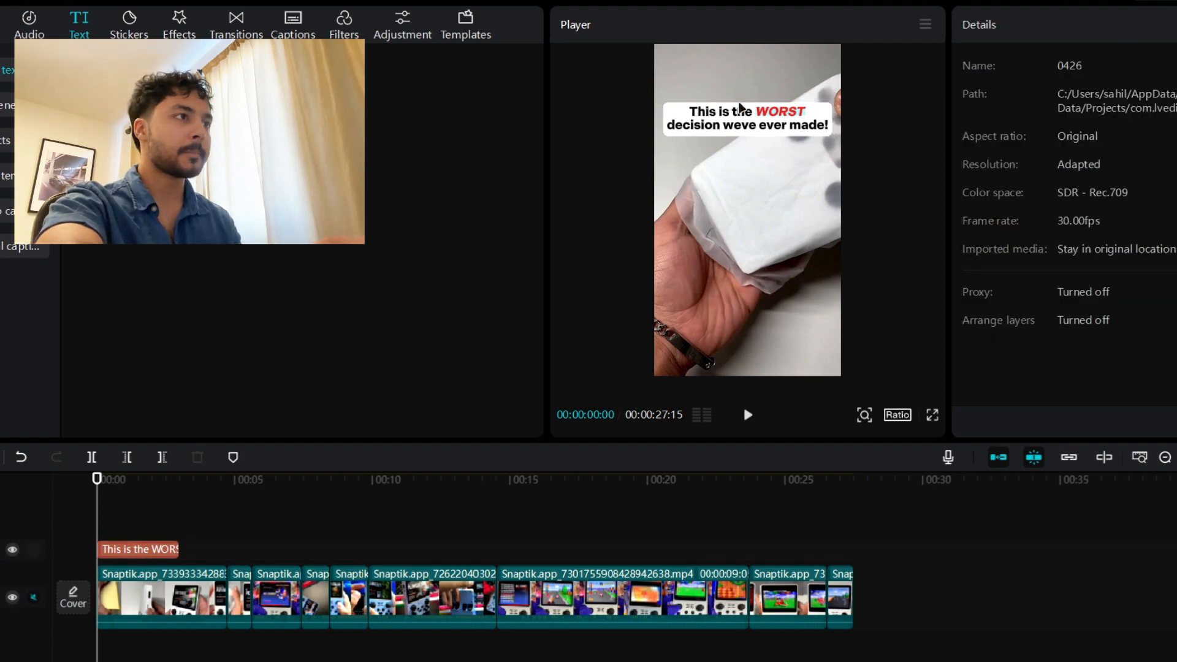
left_click(932, 418)
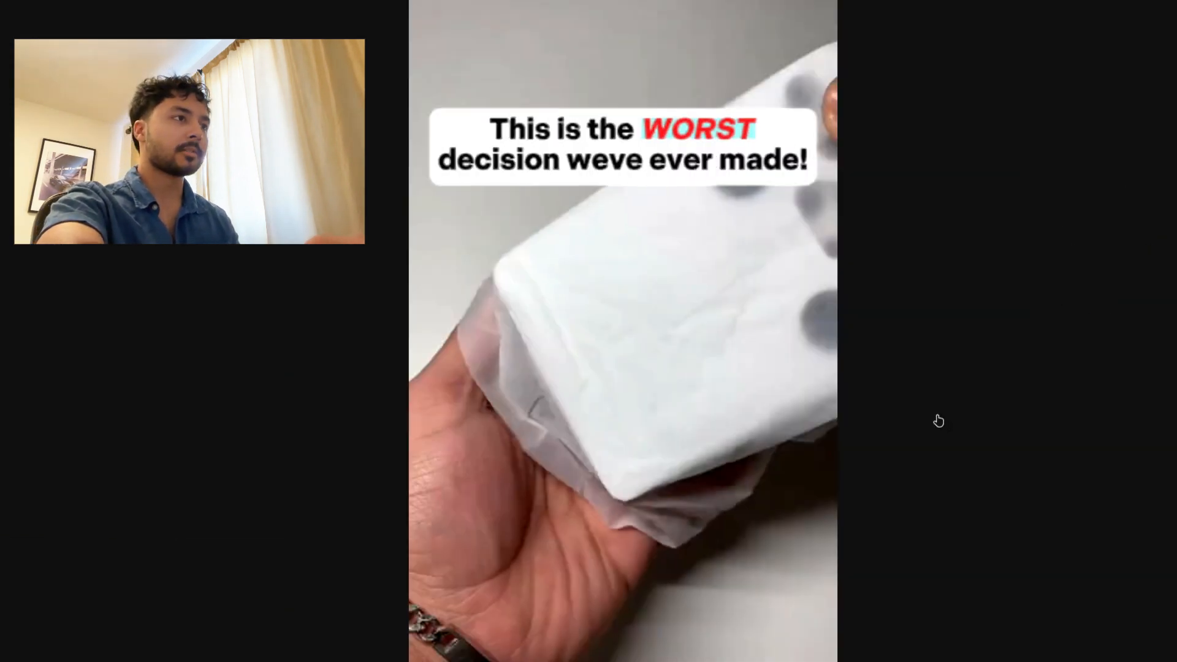
key("Escape")
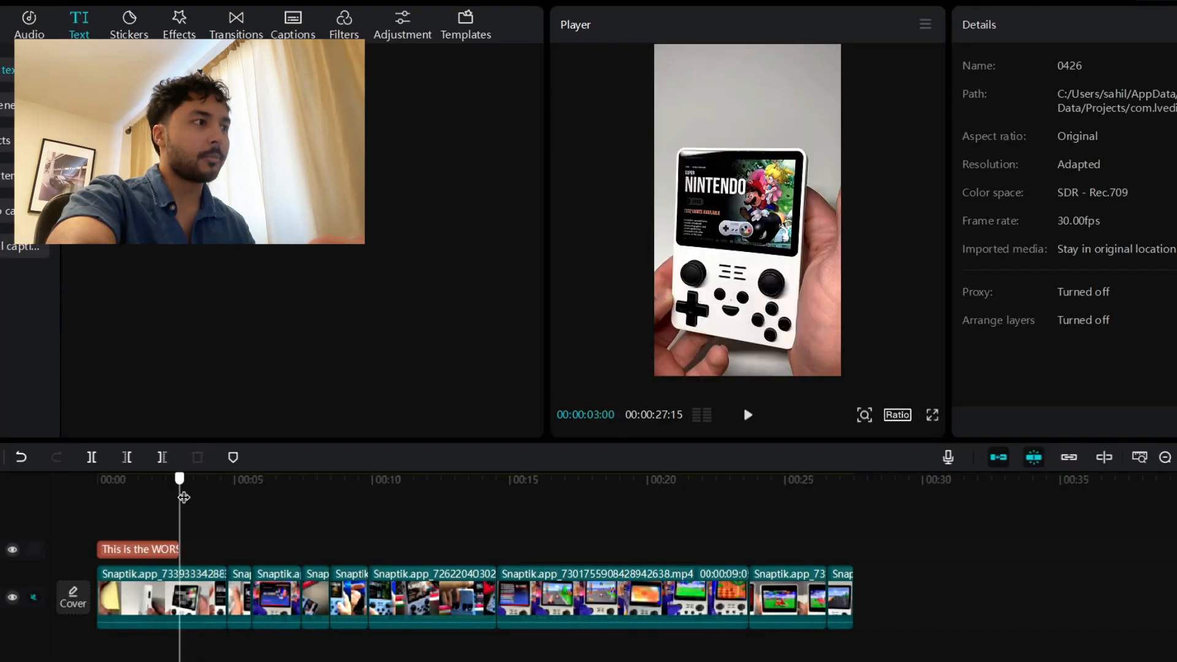
- Trim the end of the first clip on the main track to 00:00:03:26
left_click_drag(108, 484, 179, 494)
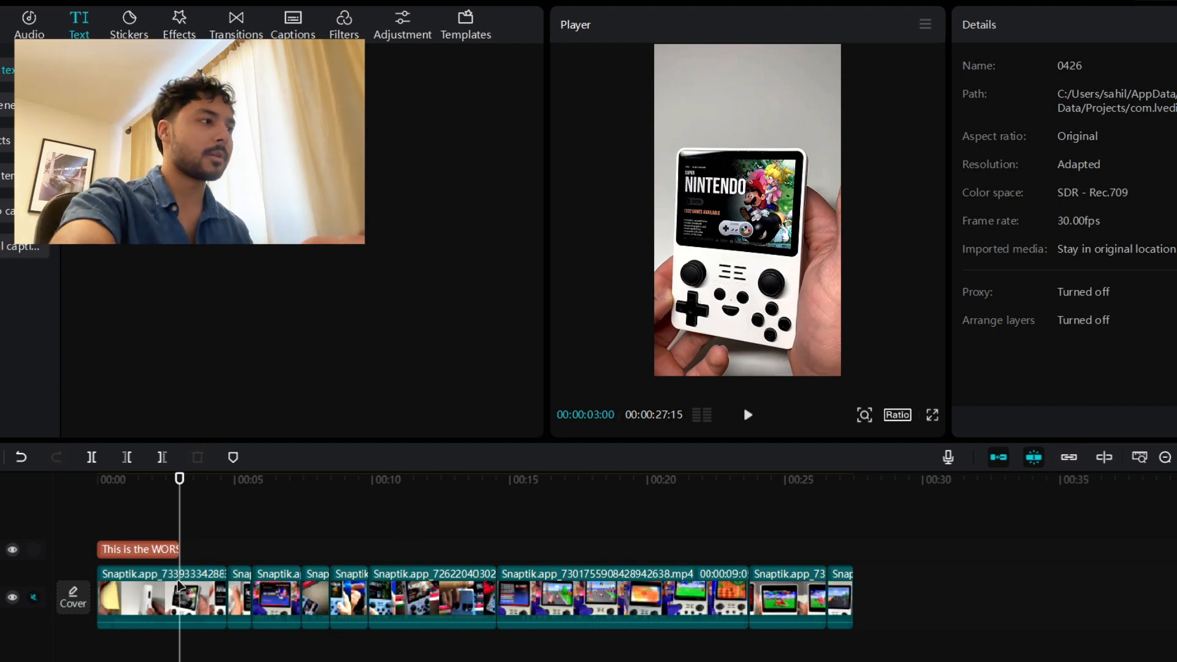
left_click_drag(179, 479, 207, 499)
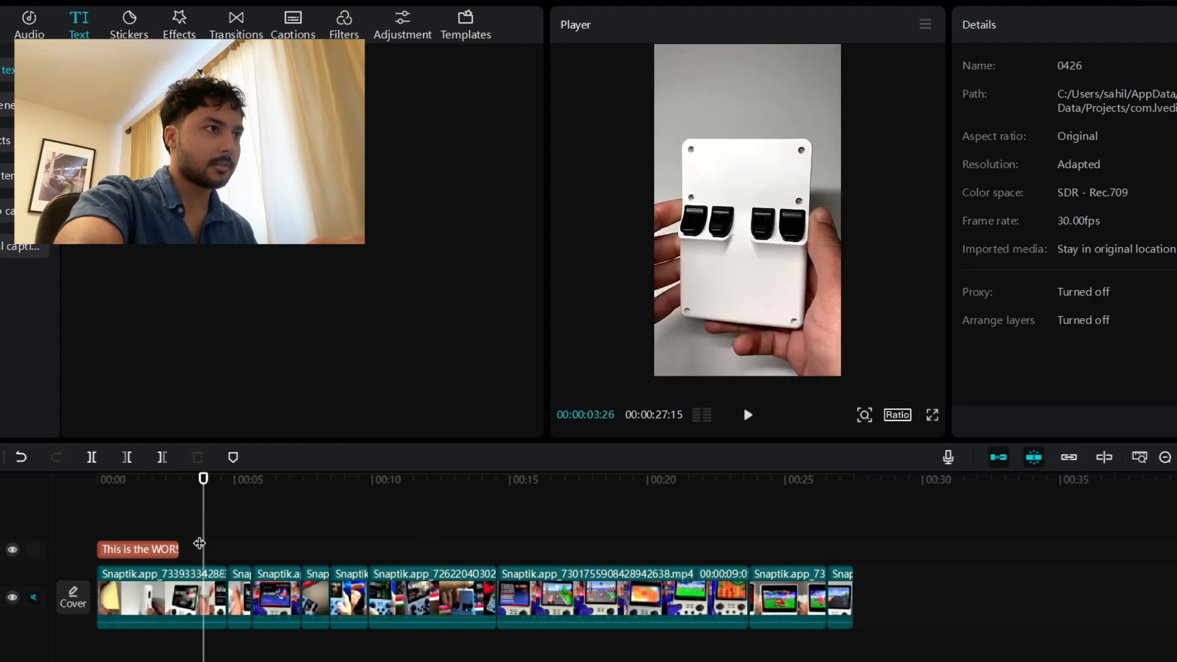
left_click(211, 594)
left_click_drag(227, 594, 204, 594)
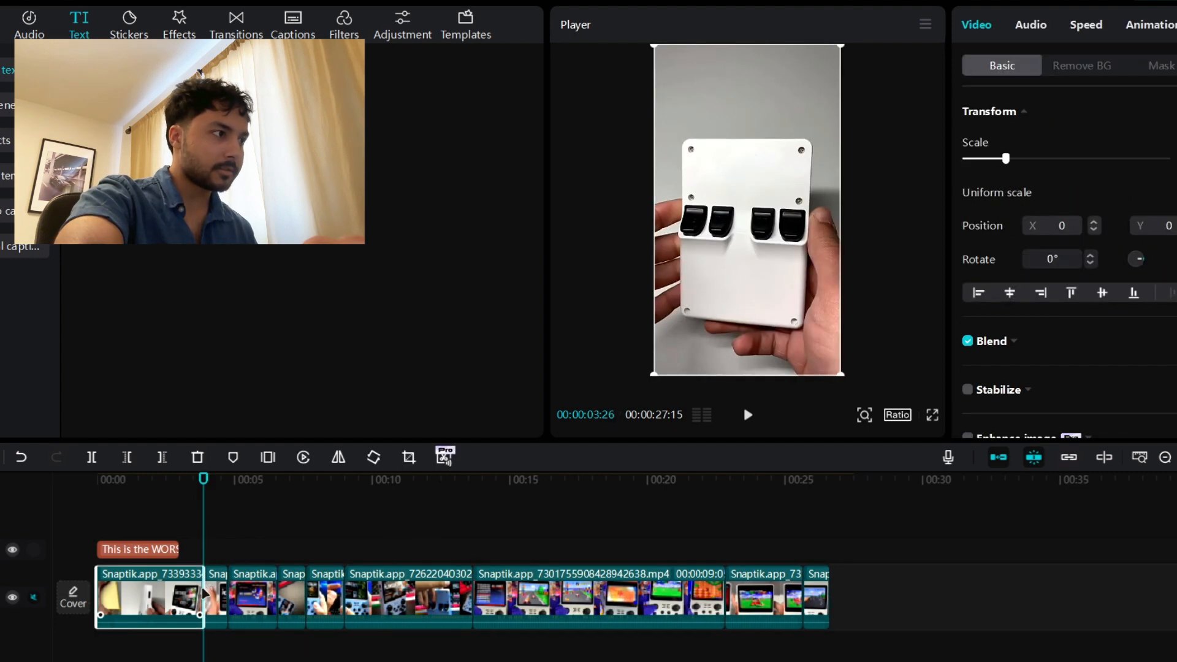
- Trim the start of the first clip to its frame at 00:00:00:22 and review the shortened opening
left_click(116, 527)
left_click_drag(116, 501, 117, 500)
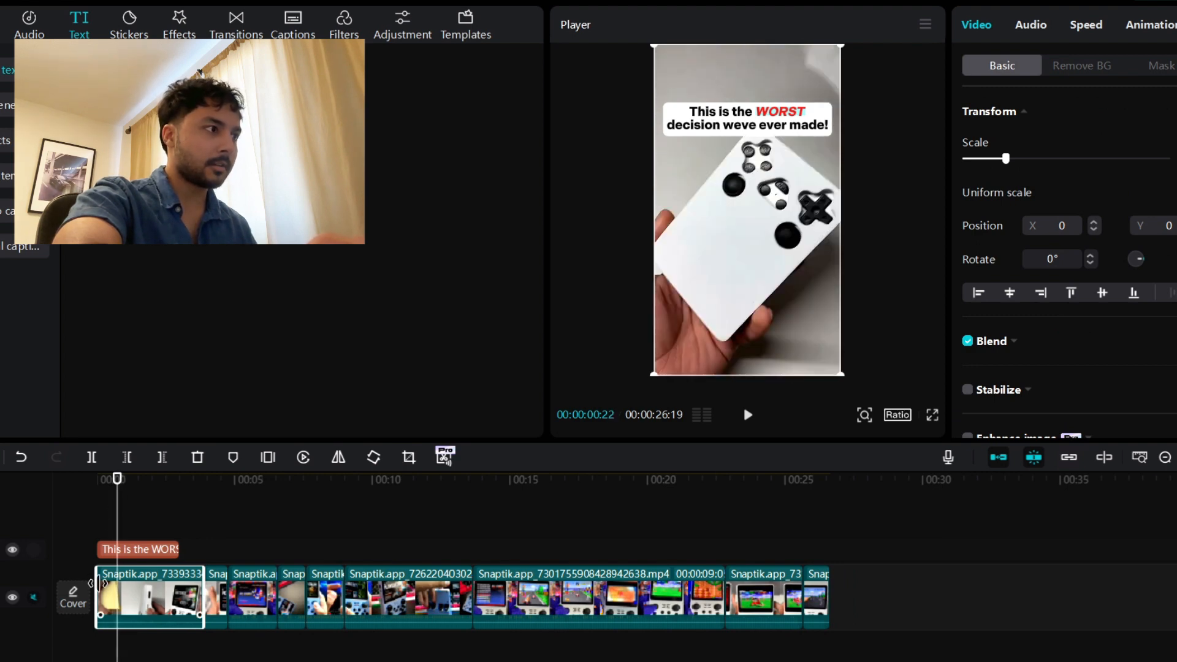
left_click_drag(96, 583, 119, 584)
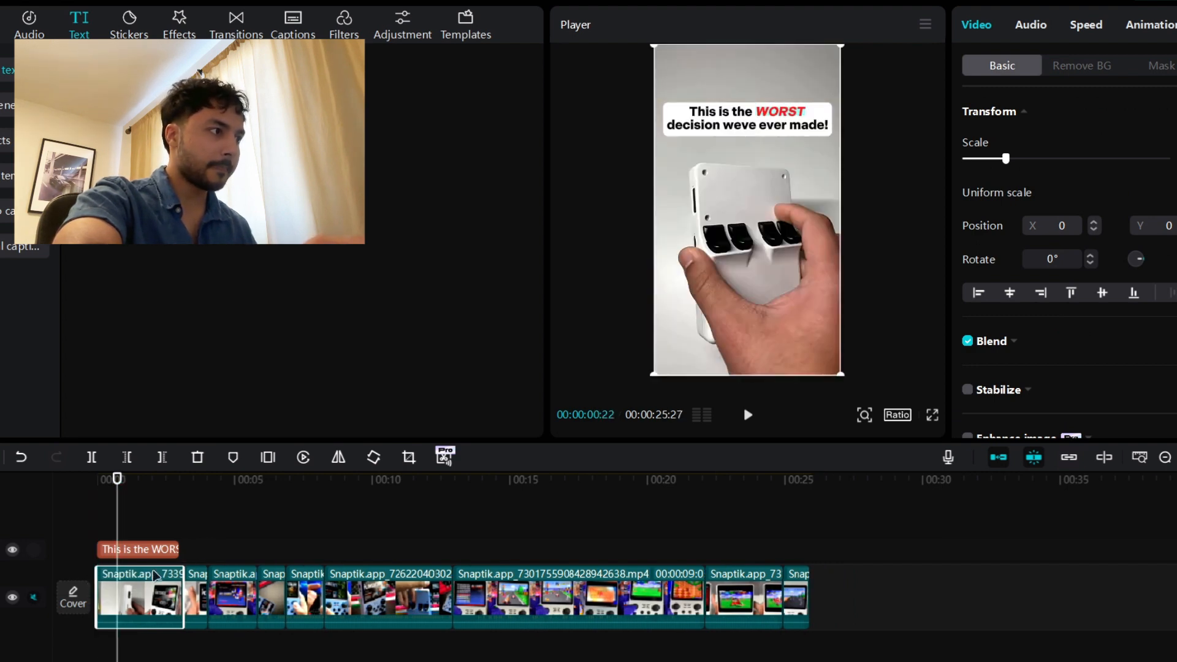
left_click_drag(146, 500, 182, 502)
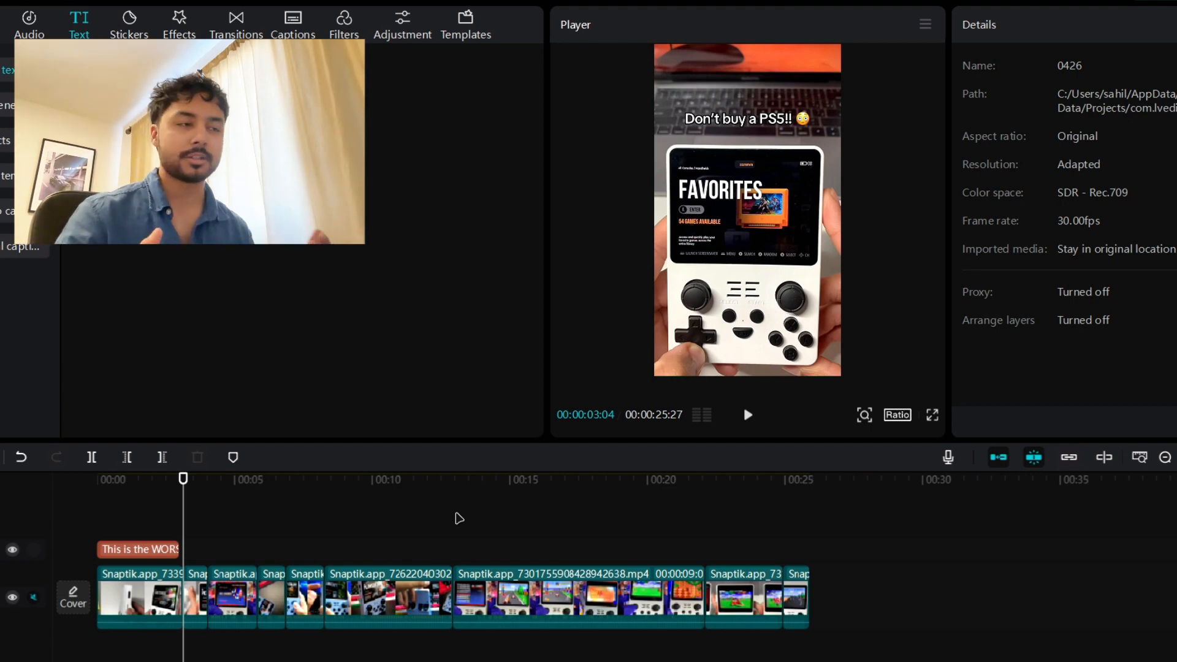
- Copy the hook text, paste it at 00:00:24:19, and shift the copy so it ends flush with the last clip
mouse_move(755, 490)
left_mouse_down()
mouse_move(780, 487)
mouse_move(753, 483)
left_mouse_up()
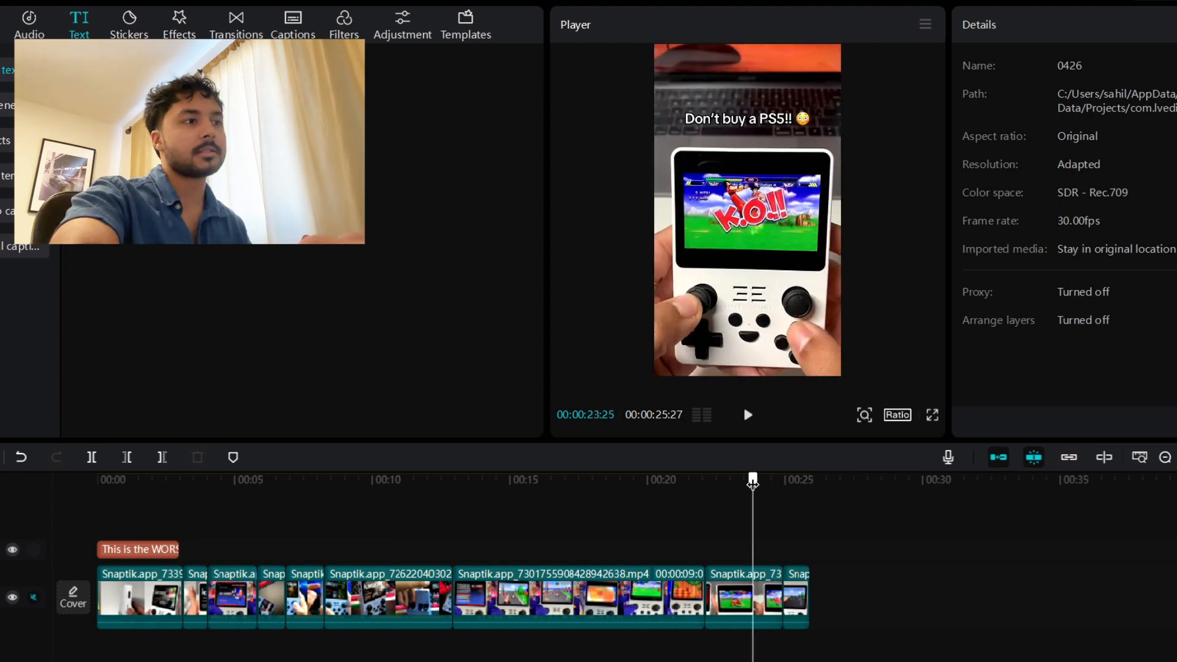
left_click_drag(164, 487, 151, 497)
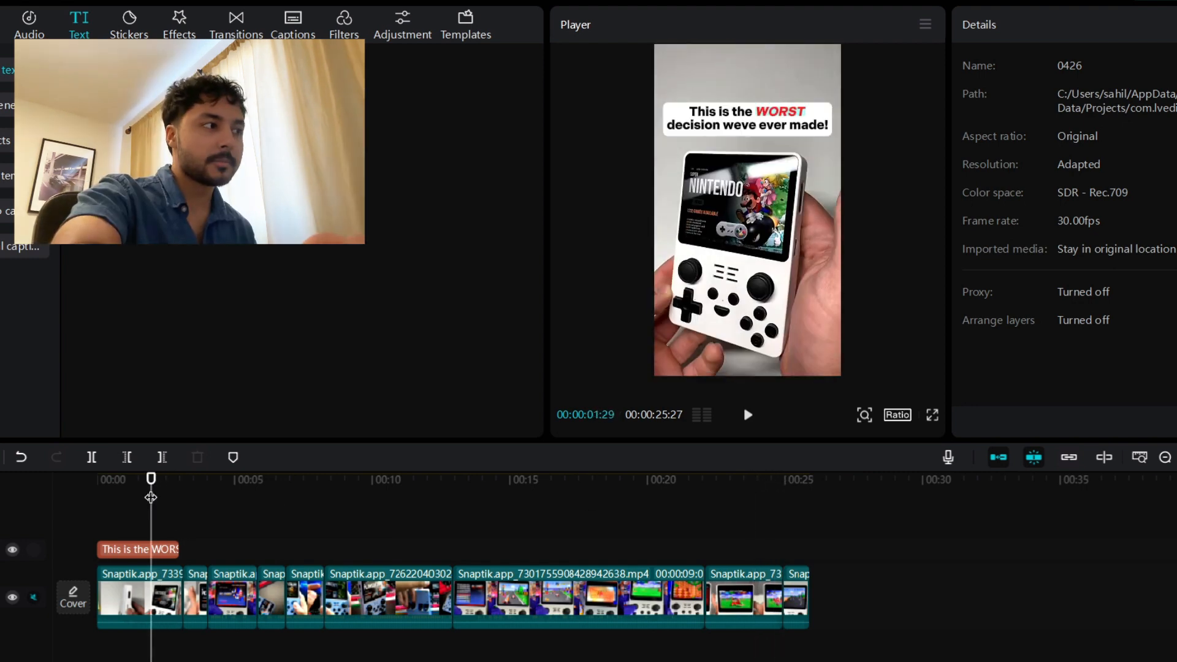
left_click(158, 551)
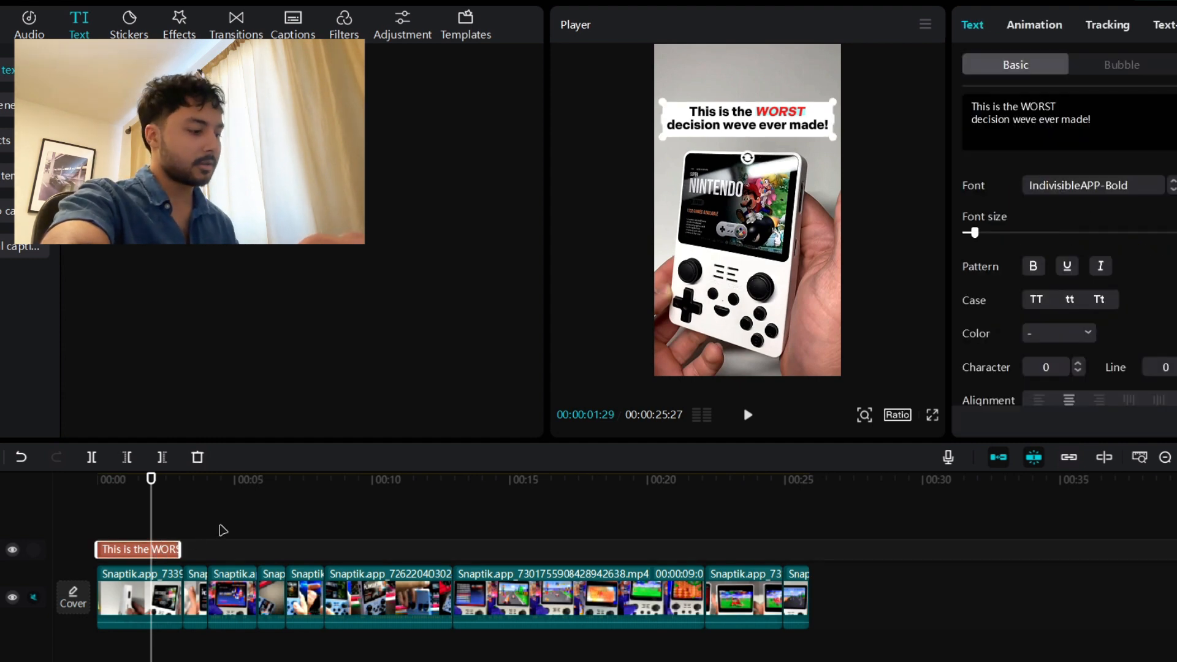
left_click_drag(766, 484, 774, 484)
key("ctrl+v")
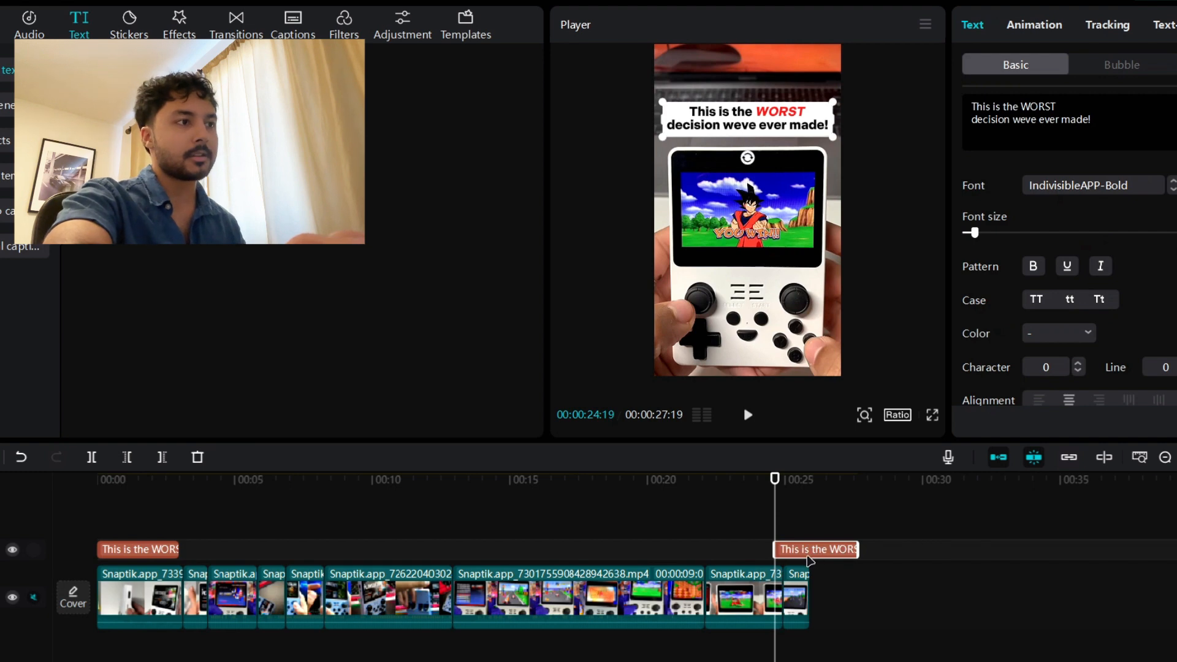
- Replace the copied text with "40% OFF Sale" on the first line and "Ends Midnight!" on the second
left_click_drag(1111, 132, 964, 100)
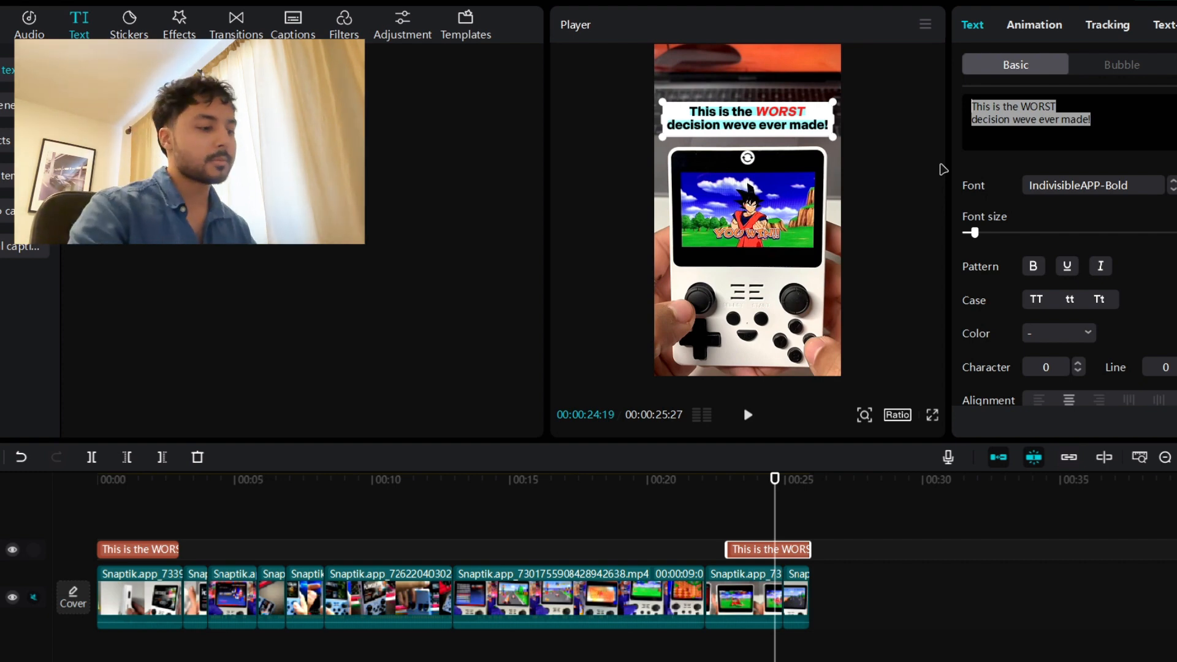
type("405")
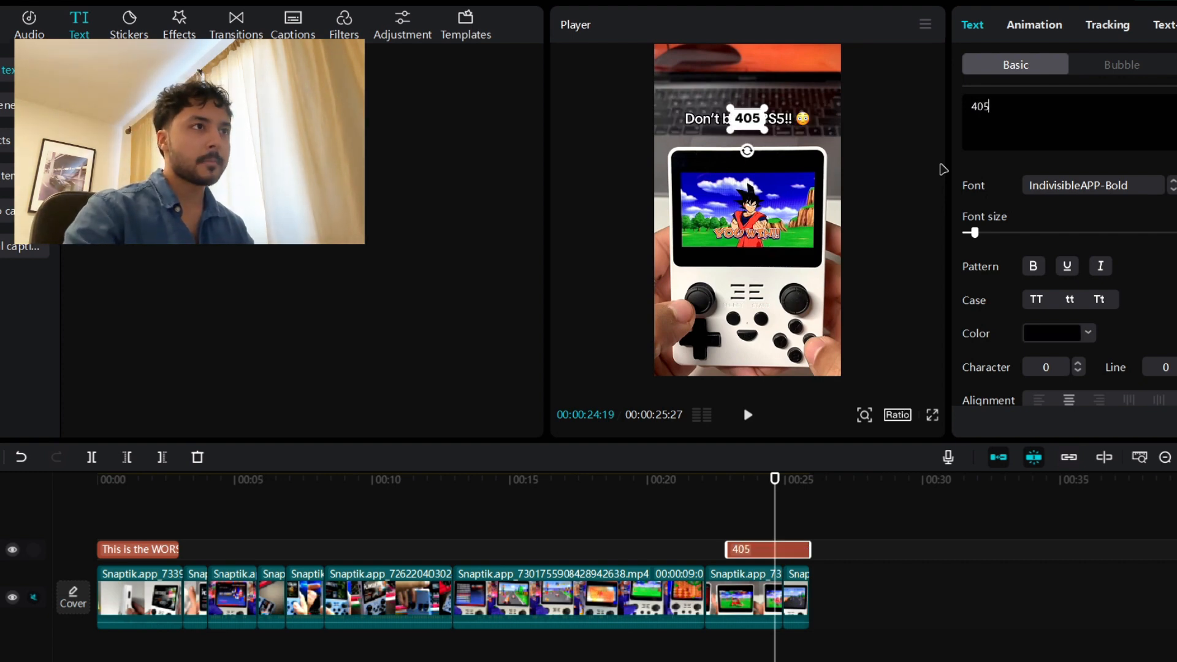
key("BackSpace")
type("% OFF Sale")
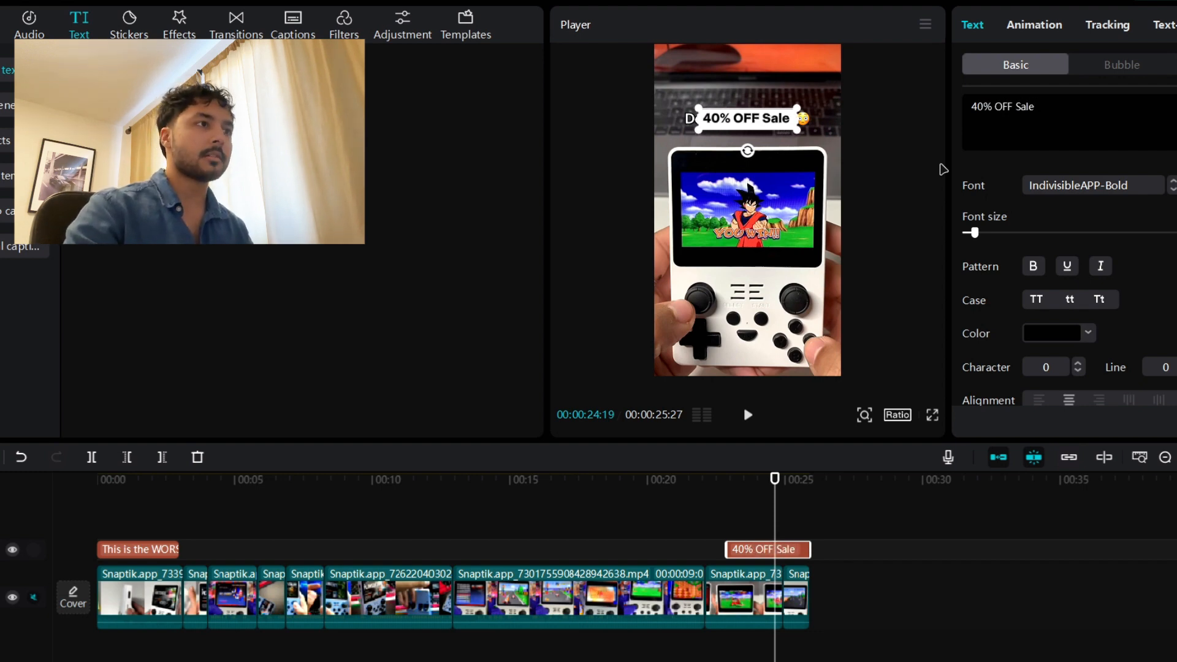
key("Return")
type("Ends Midngi")
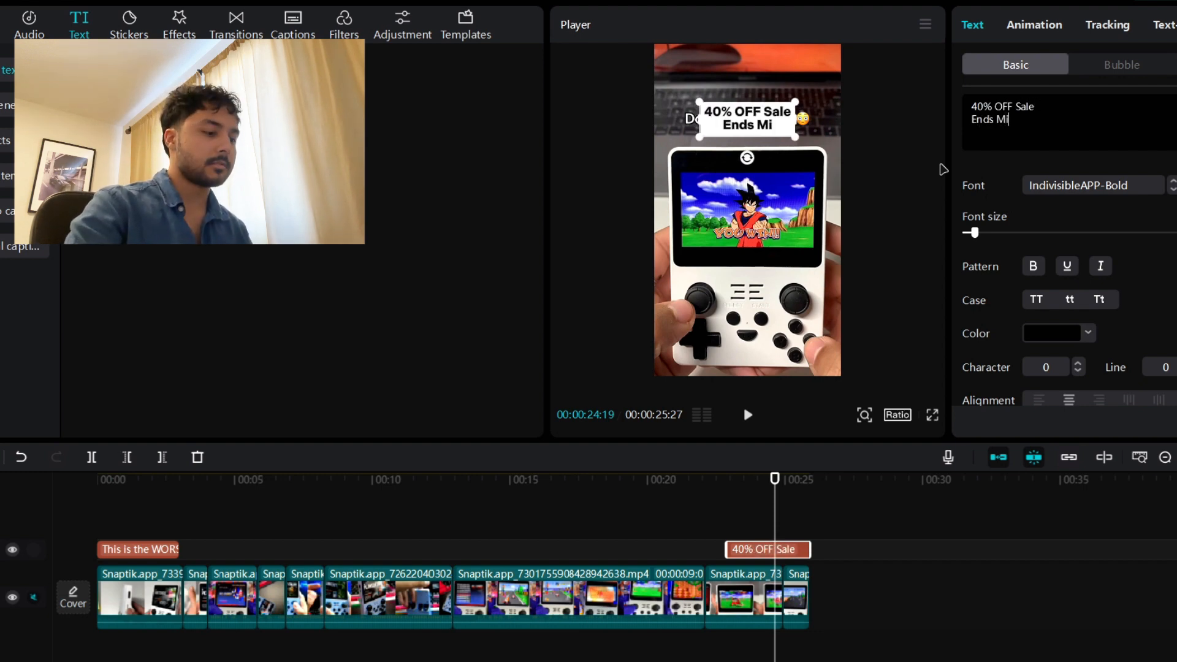
key("BackSpace")
key("BackSpace")
type("ight!")
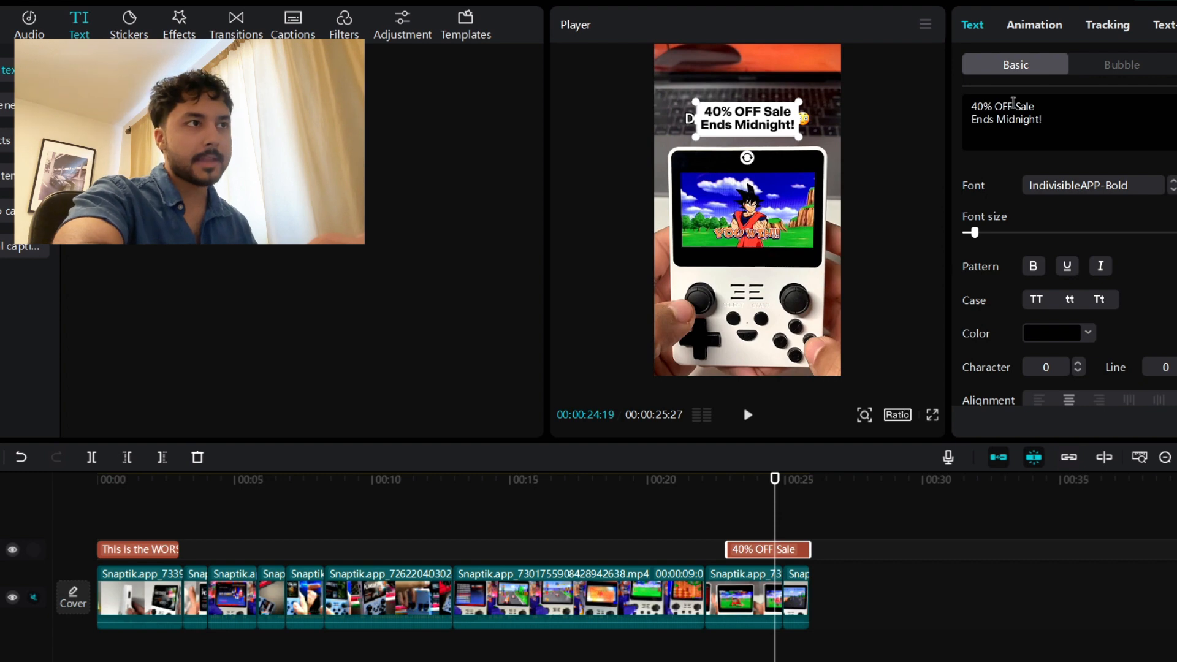
- Make "40% OFF" red (FF3F3F) and italic, and enlarge the sale text to cover the "Don't buy a PS5!!" caption
left_click_drag(1013, 105, 954, 108)
left_click(1085, 333)
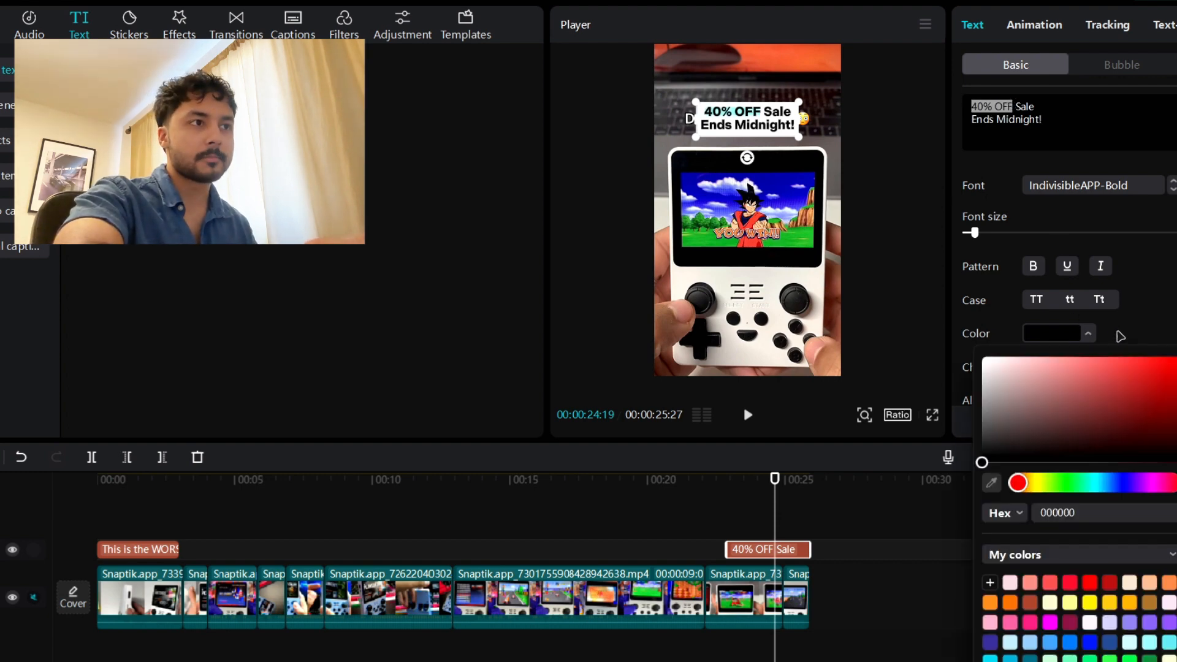
left_click(1132, 356)
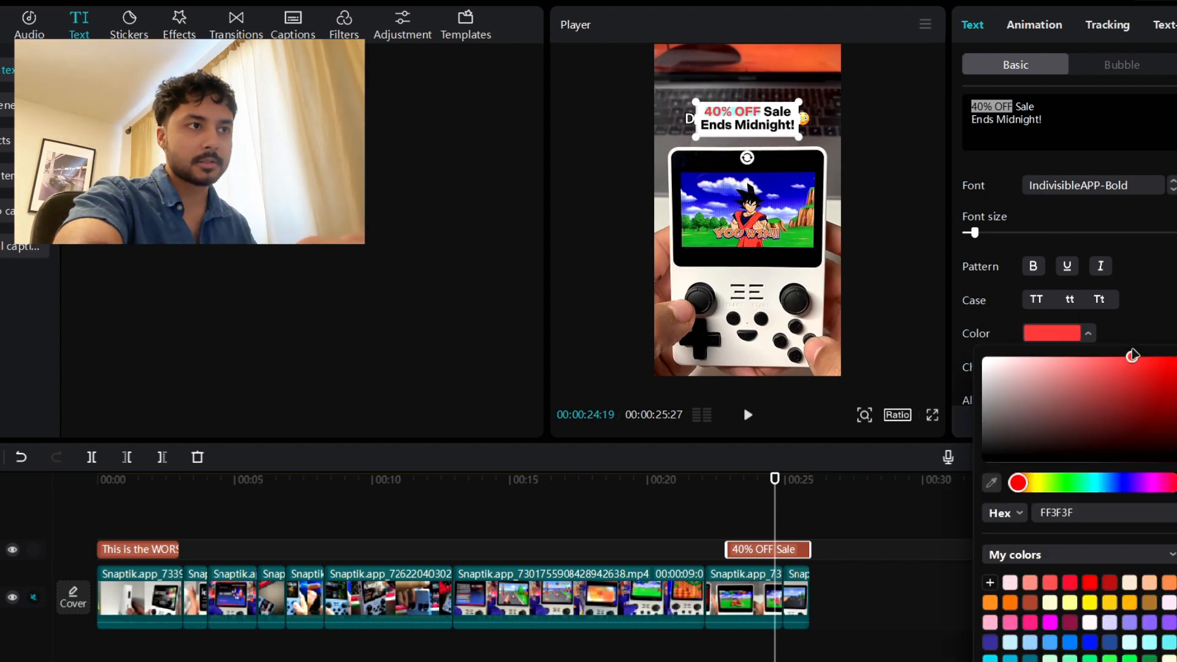
left_click(1111, 267)
left_click_drag(799, 139, 837, 142)
- Shorten the second-to-last clip so the video lasts 00:00:25:03, and move the sale text to start with that clip
left_click_drag(773, 497, 707, 496)
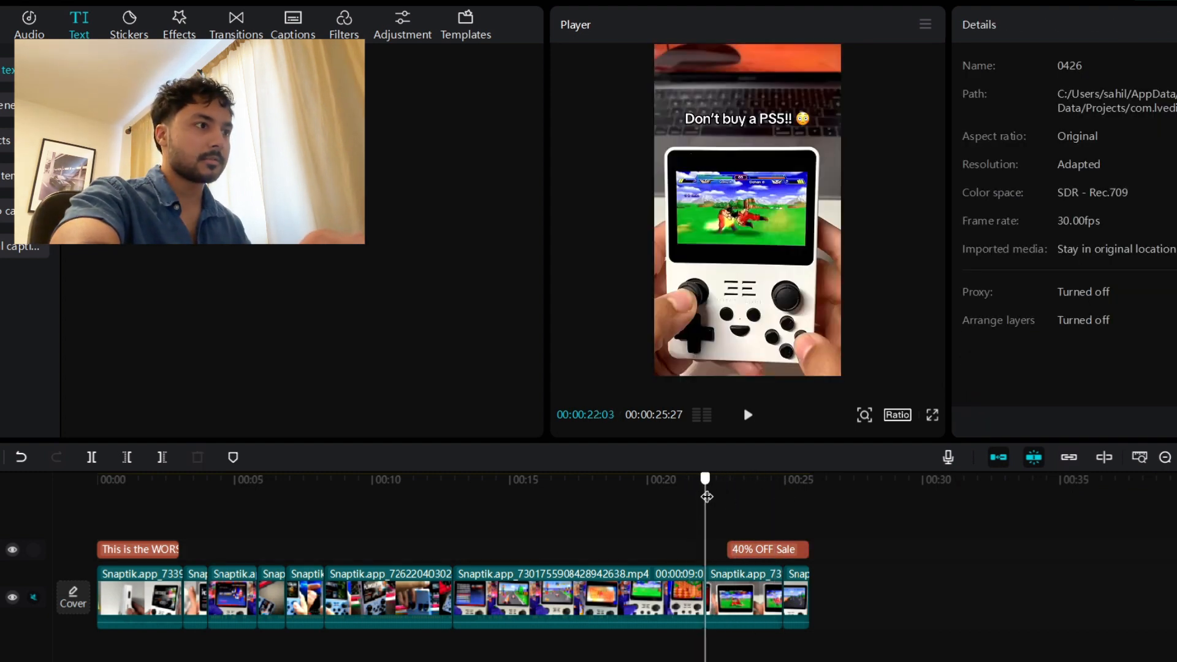
left_click(740, 547)
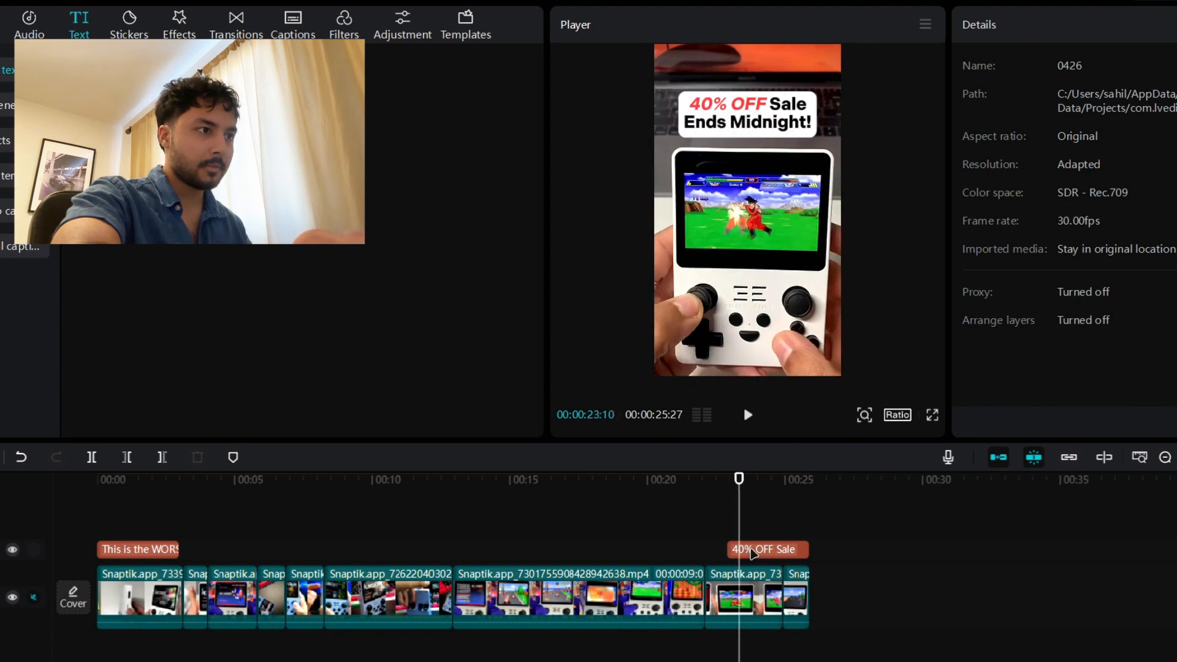
left_click(726, 590)
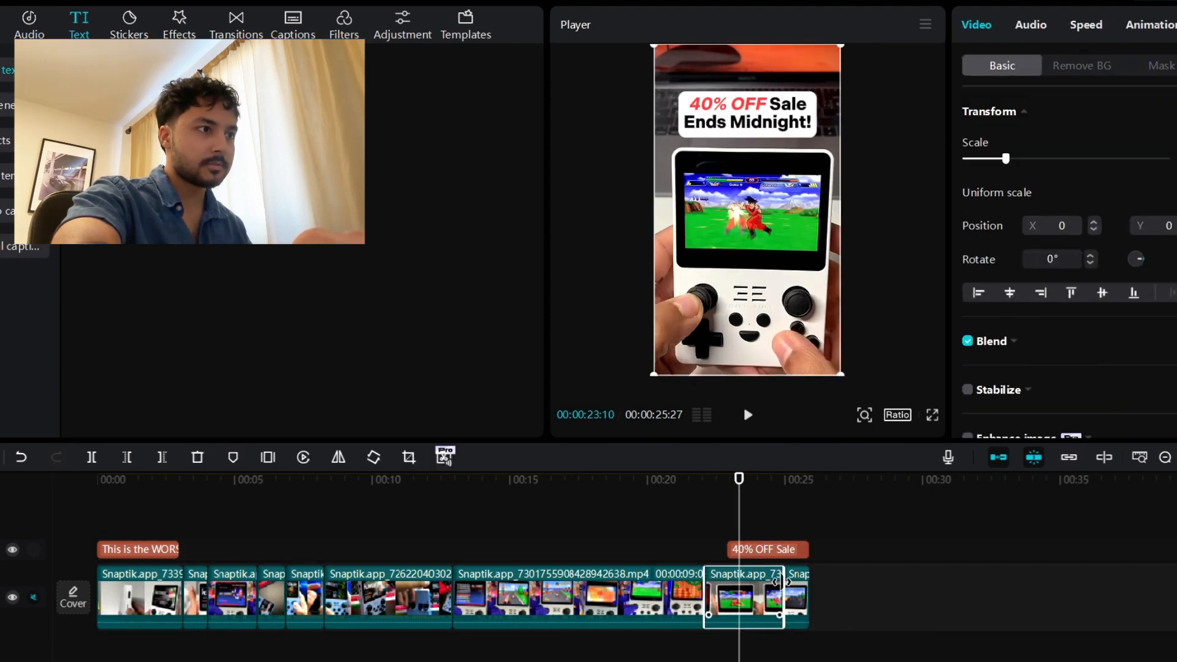
left_click_drag(713, 576, 752, 552)
left_click(699, 533)
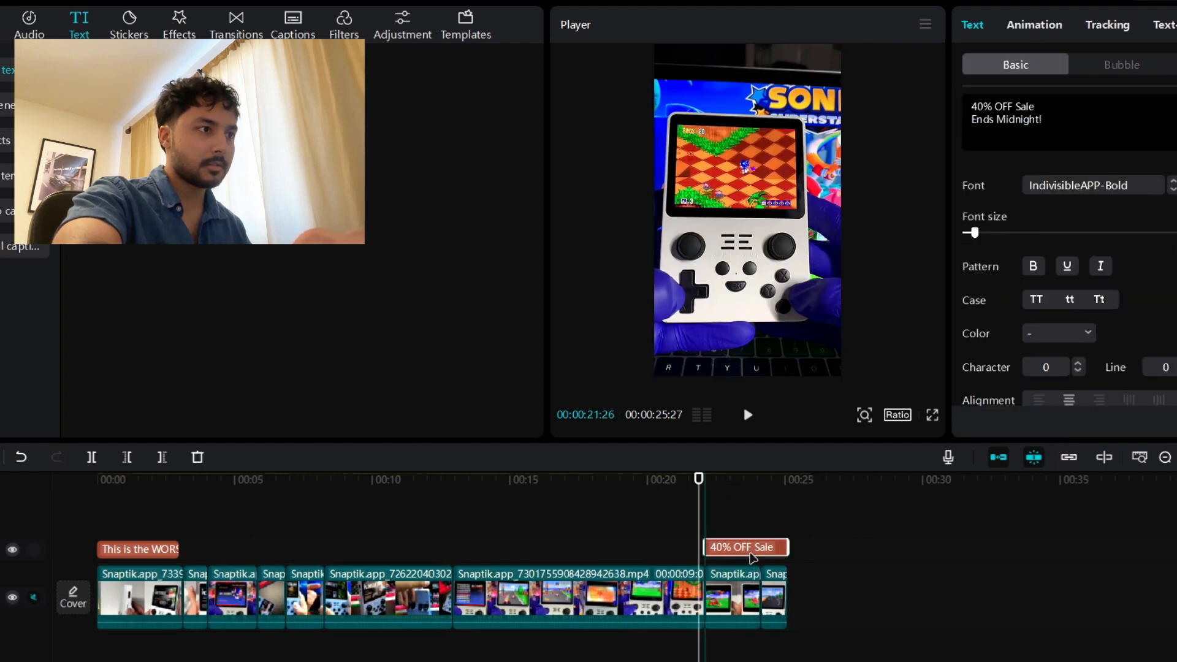
left_click(653, 541)
left_click(194, 512)
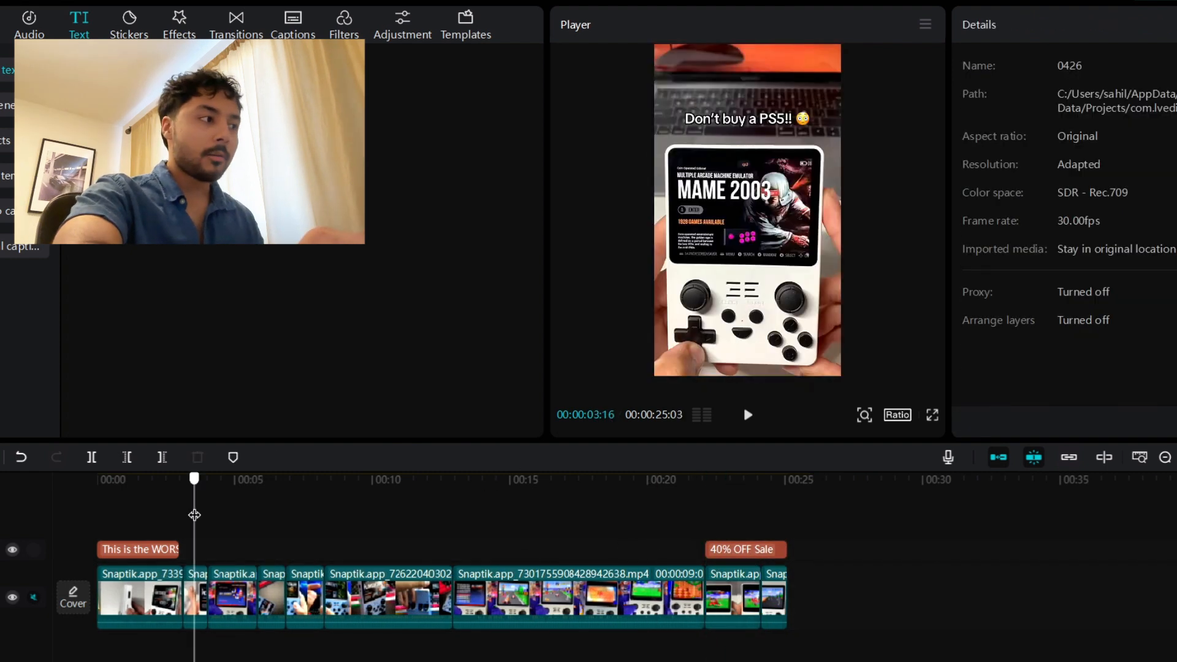
left_click_drag(194, 512, 183, 541)
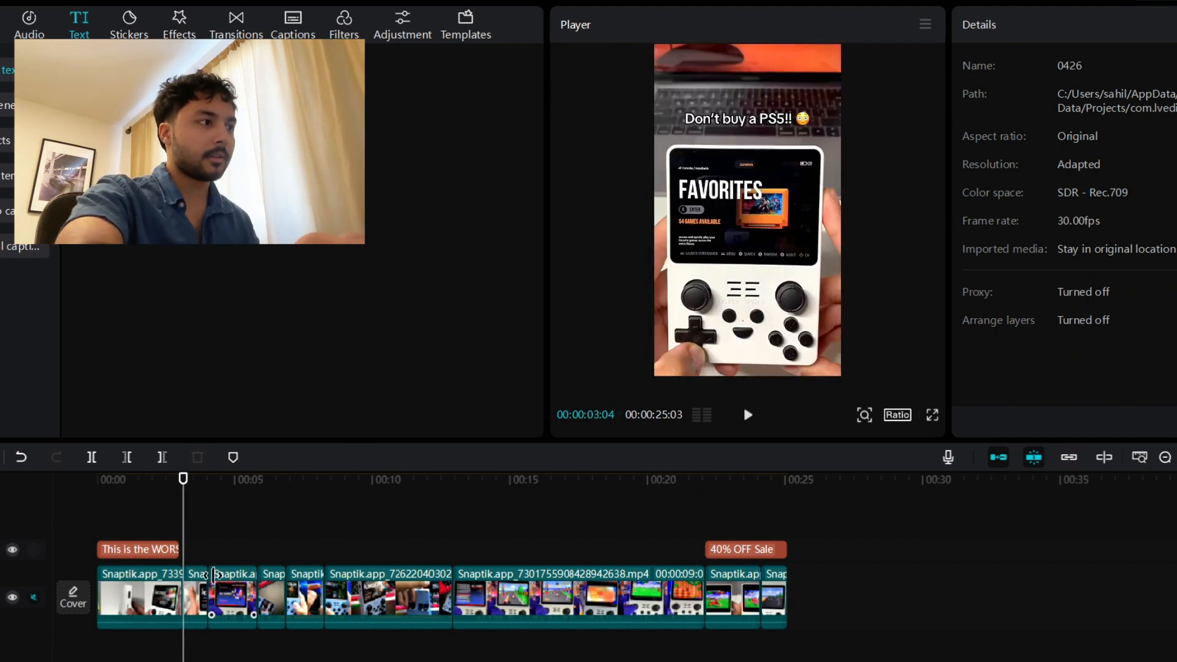
left_click(747, 416)
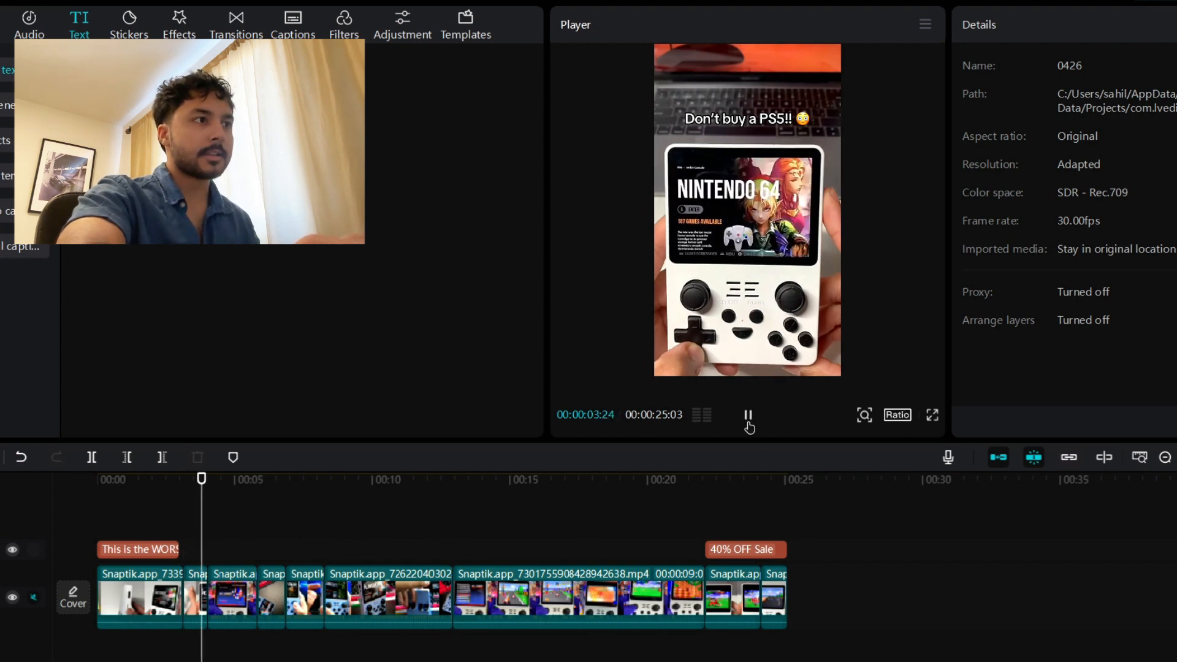
left_click(747, 416)
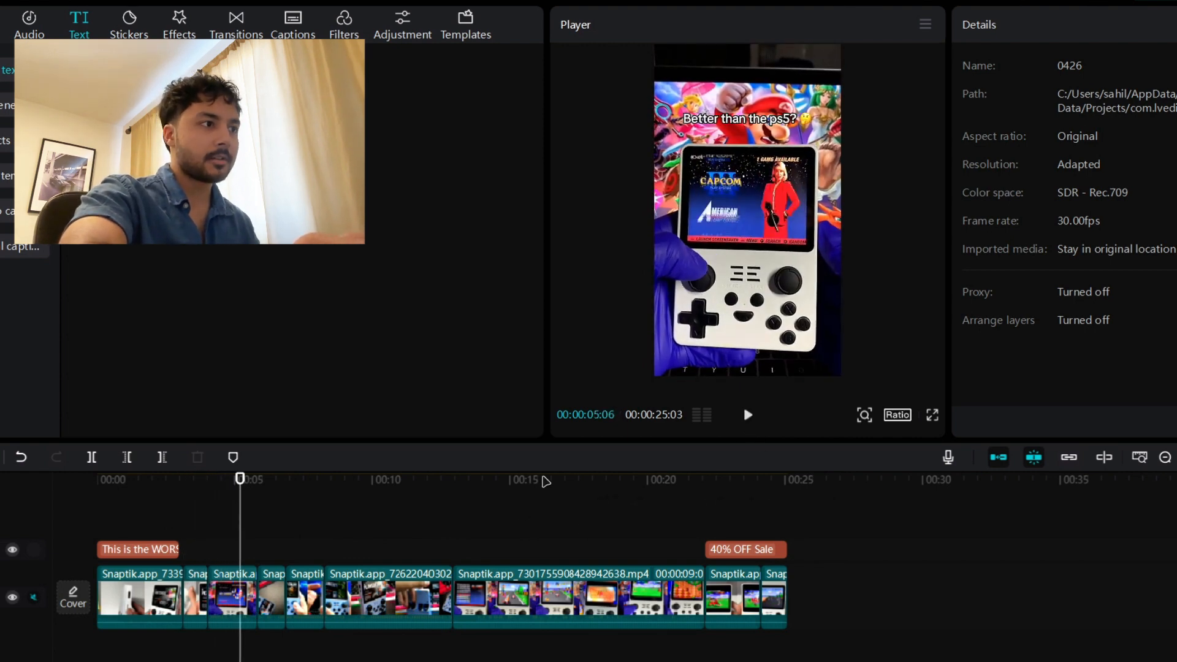
left_click_drag(545, 481, 346, 511)
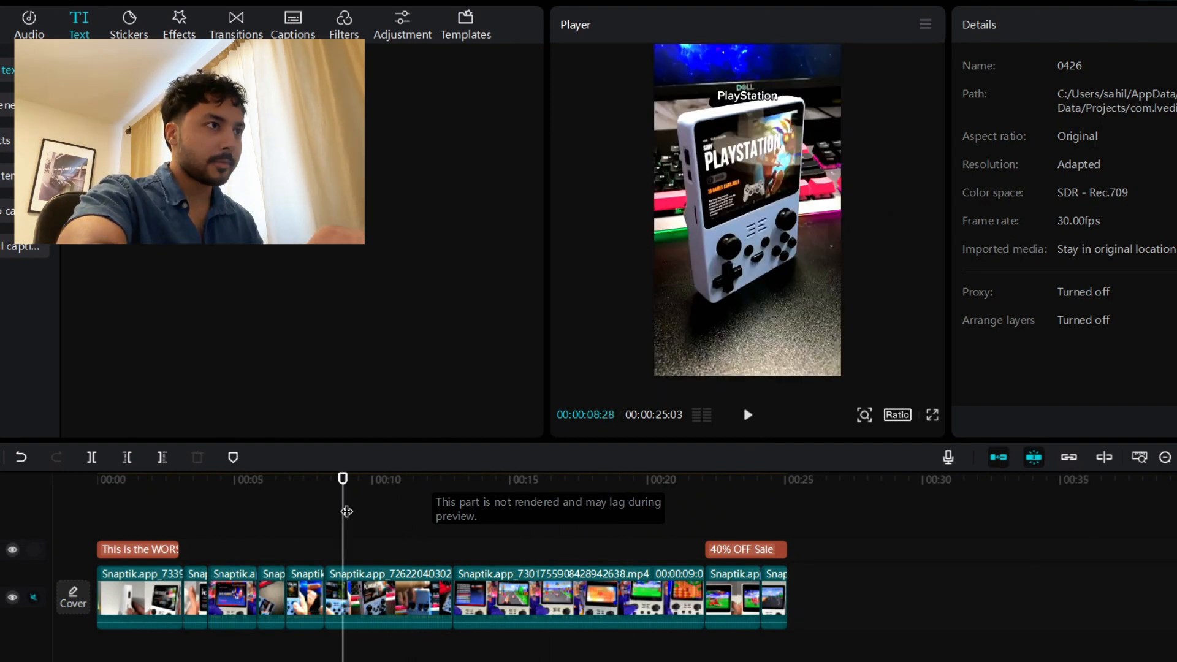
left_click_drag(386, 594, 209, 602)
left_click(202, 522)
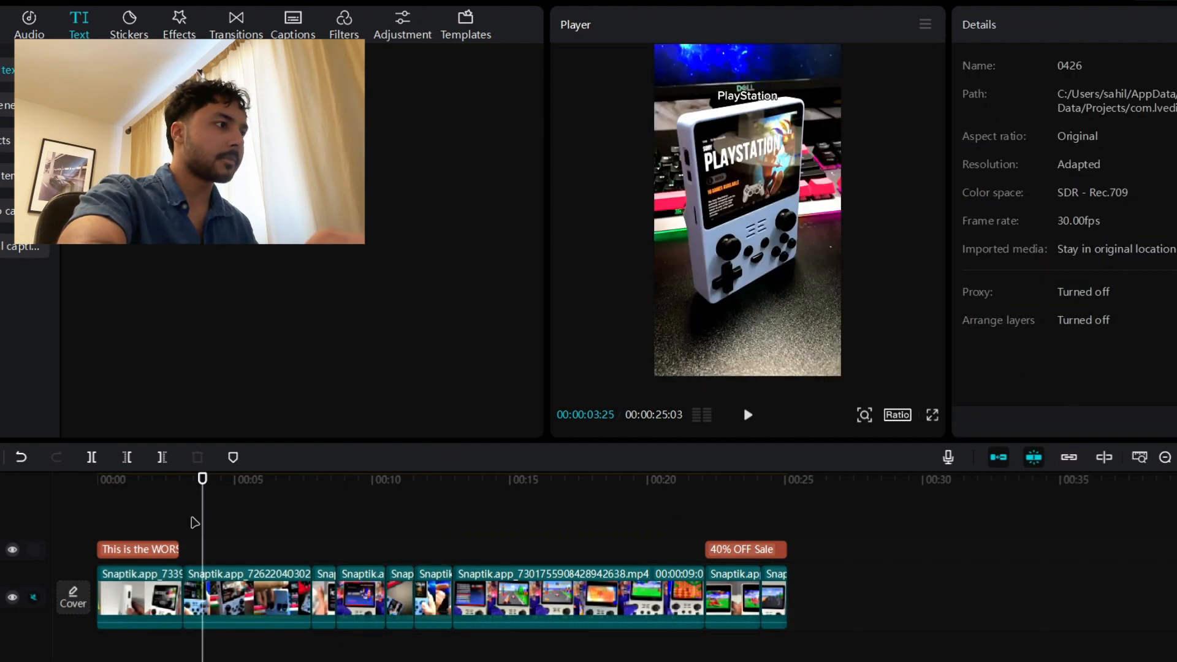
left_click(184, 503)
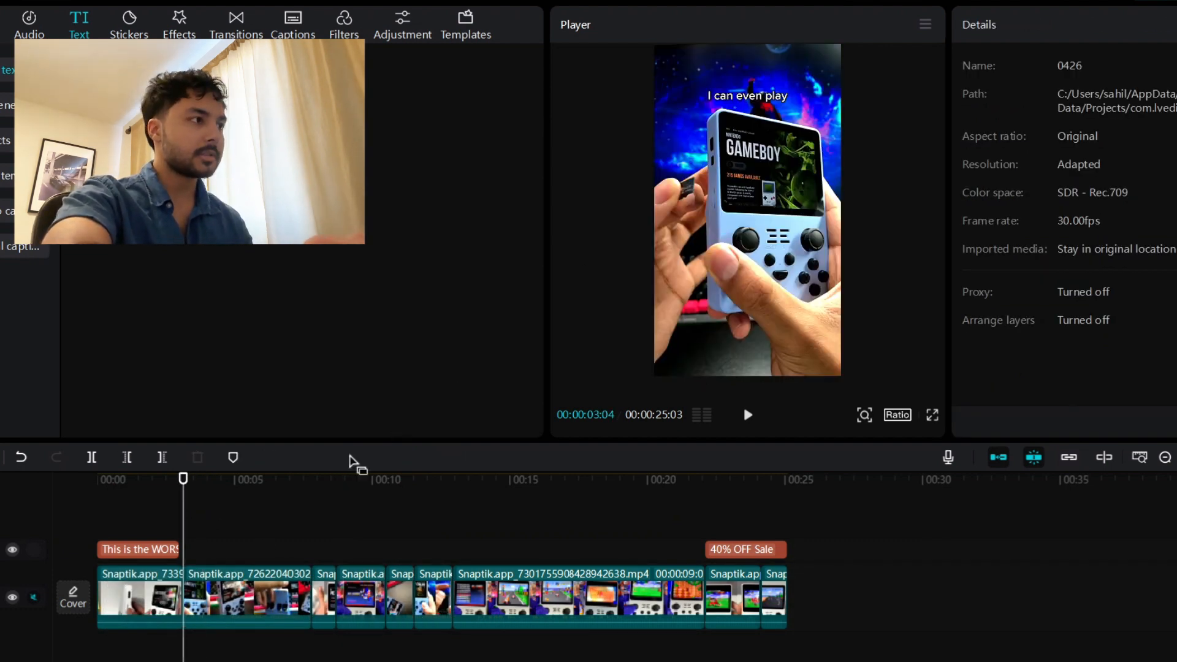
- Paste a copy of the hook text at 00:00:03:04, directly after the original hook text
left_click(258, 598)
left_click(98, 526)
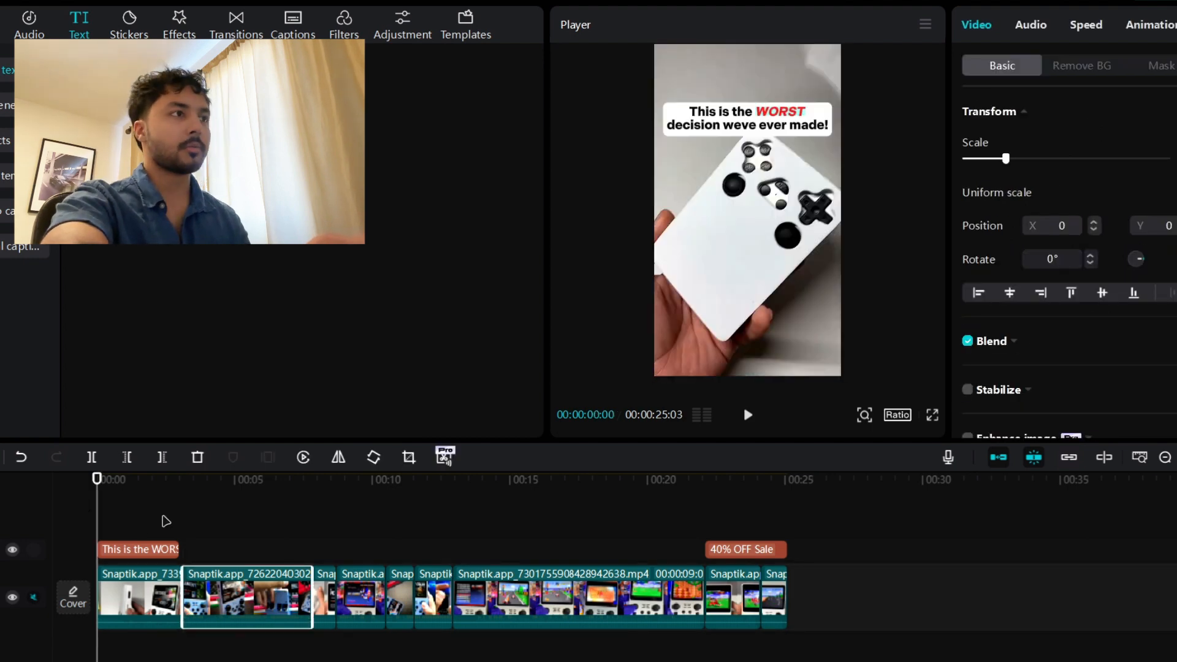
left_click(145, 499)
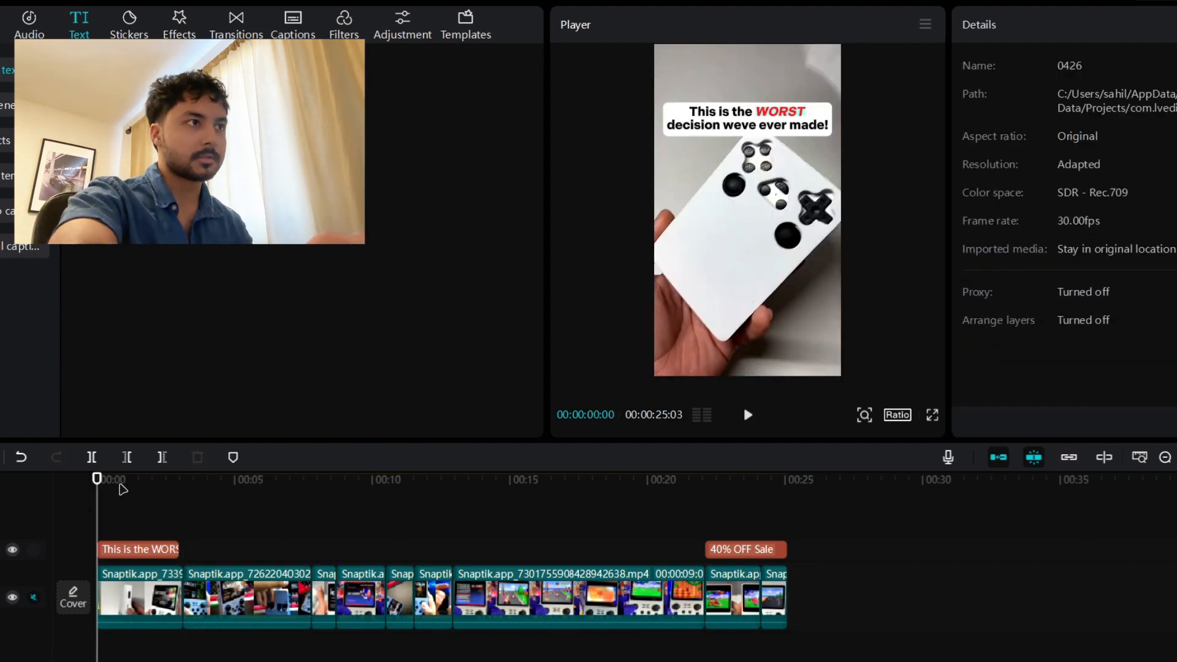
left_click_drag(123, 488, 183, 488)
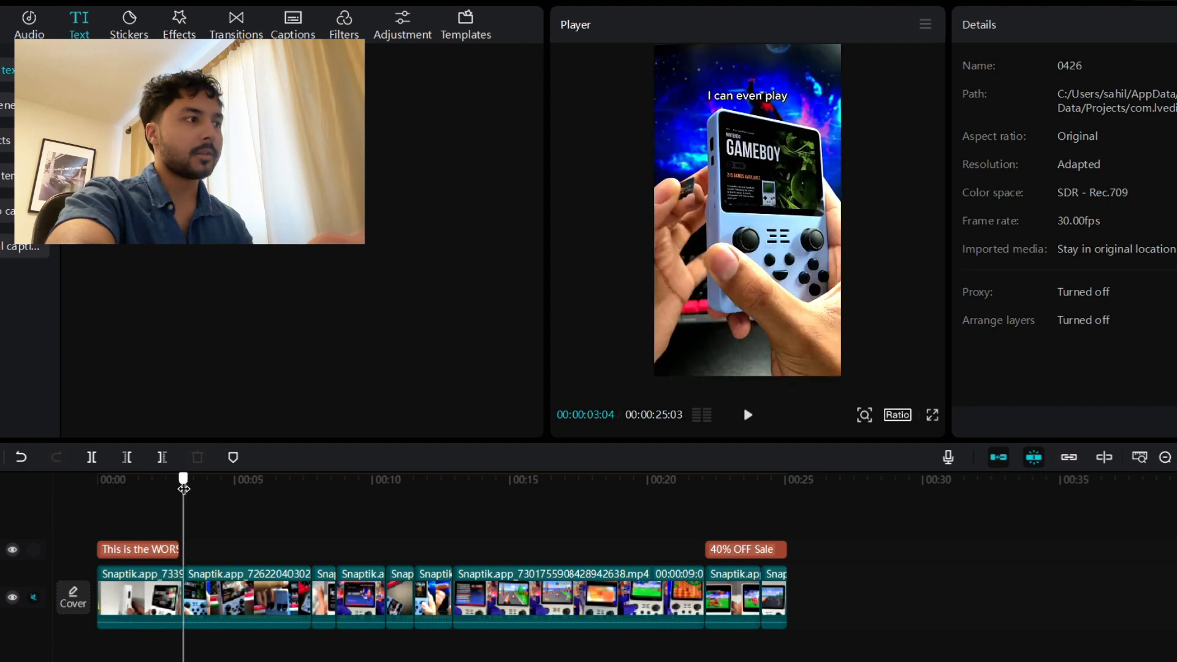
left_click(233, 597)
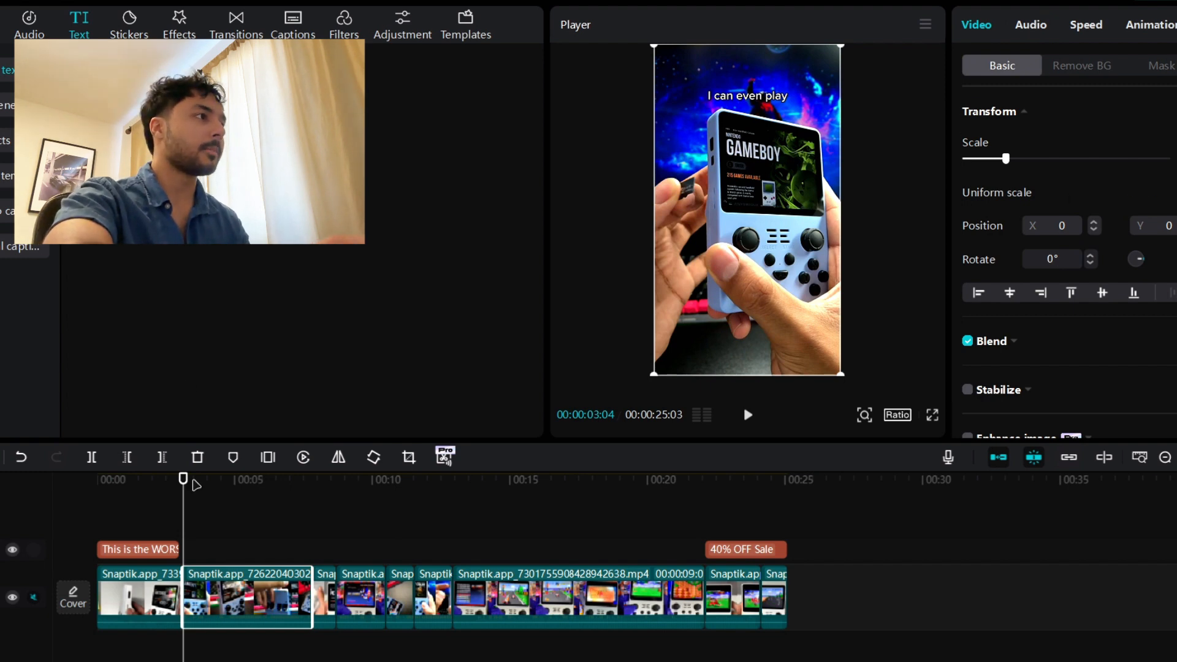
left_click(140, 549)
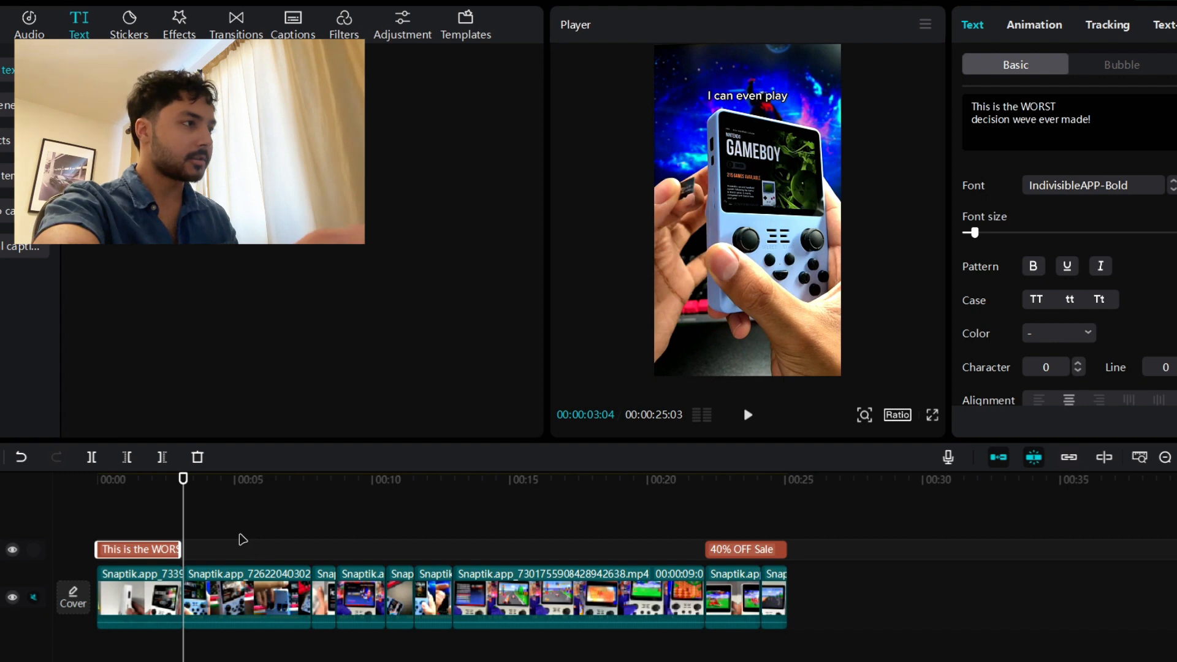
key("ctrl+v")
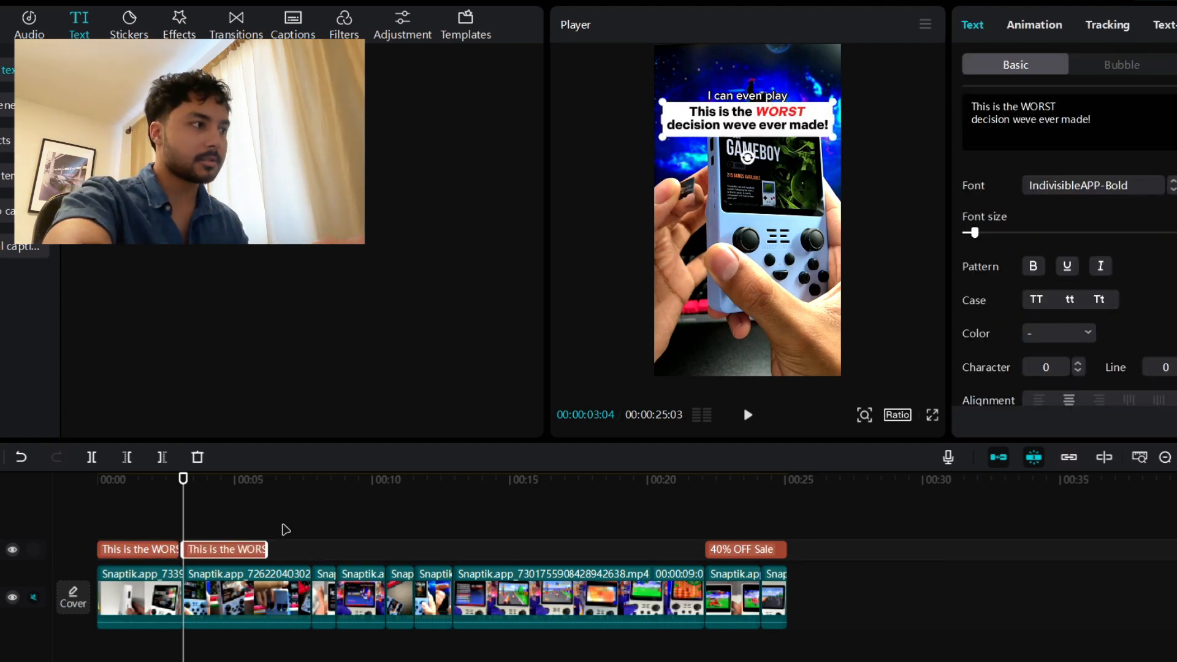
- Replace the copied hook text with "Our 40% OFF Sale is" on the first line and "making us lose money!" on the second
left_click_drag(1140, 117, 927, 99)
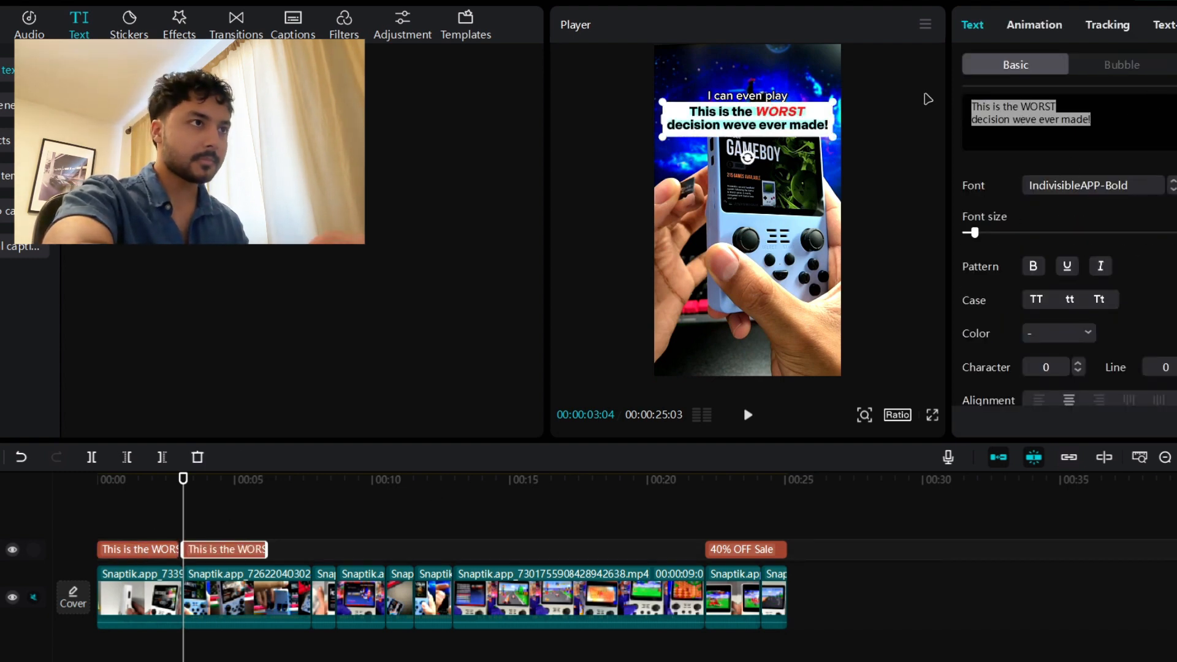
type("Our ")
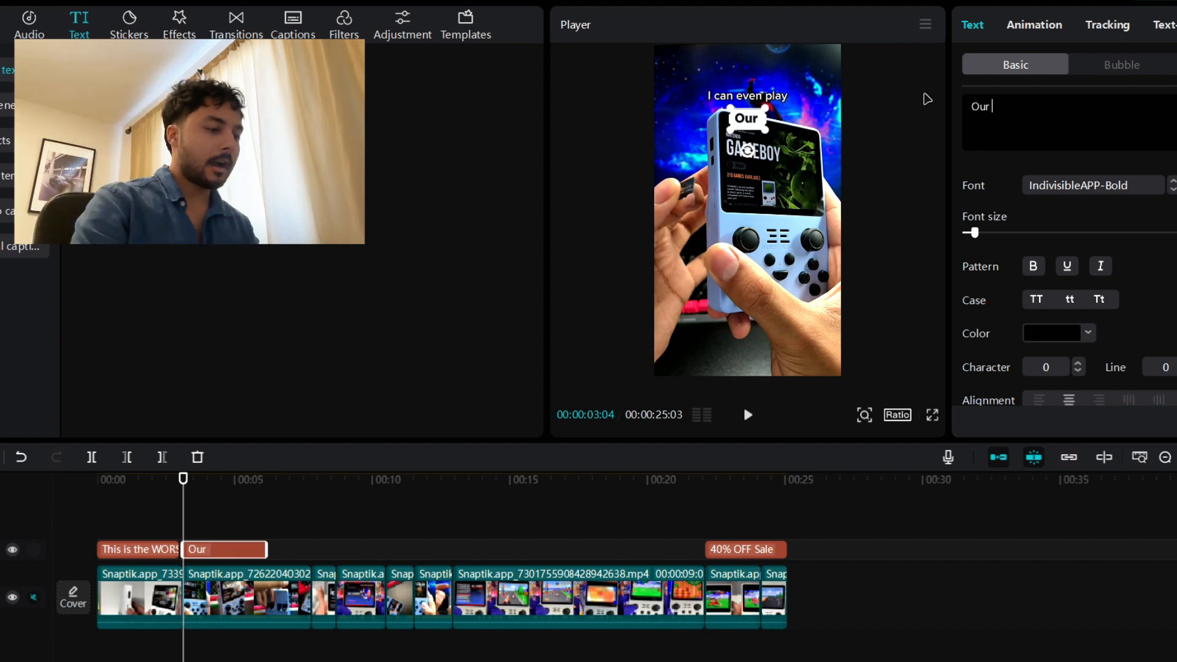
type("40% OFF")
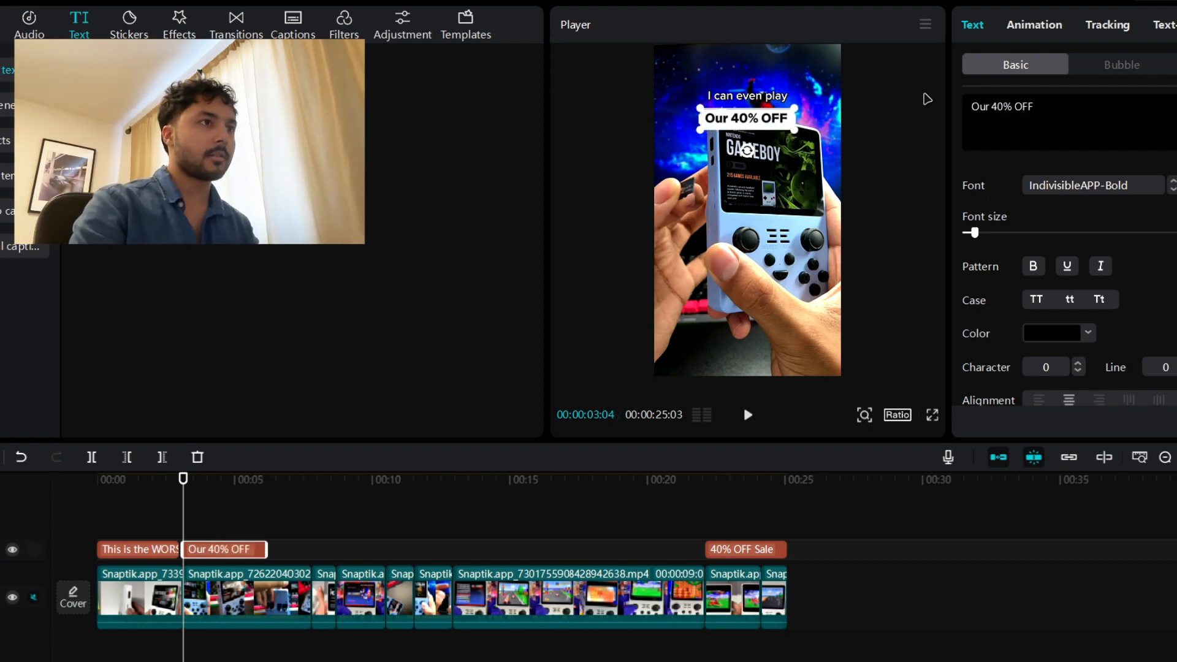
type(" Sale i")
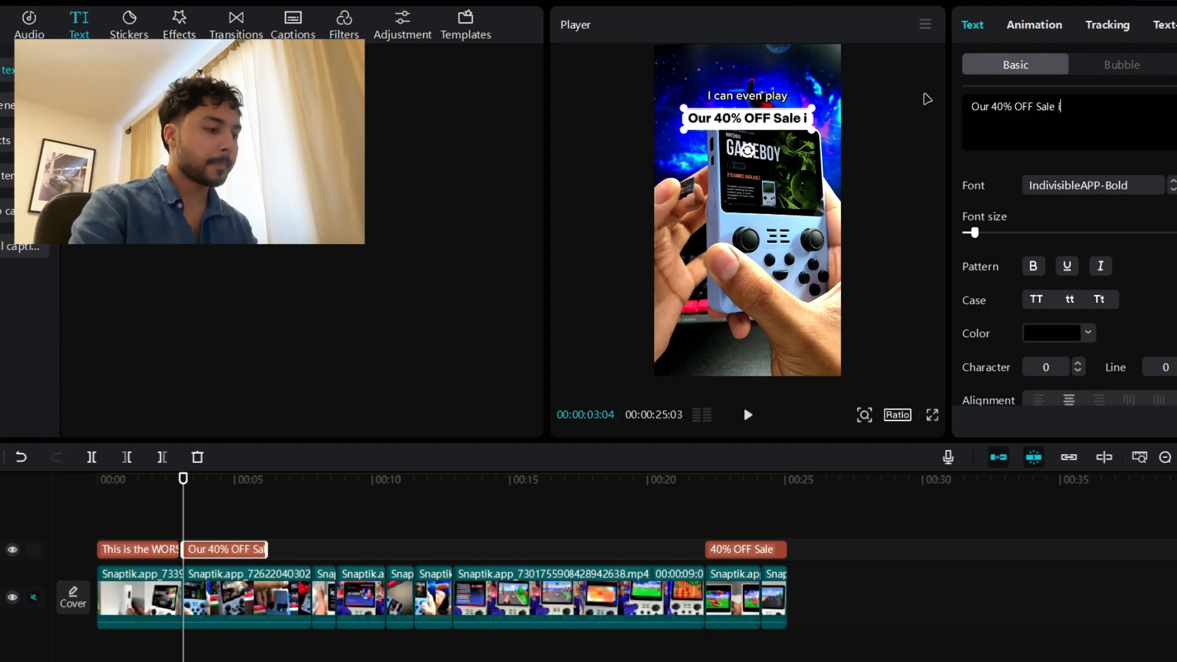
type("s making us lose")
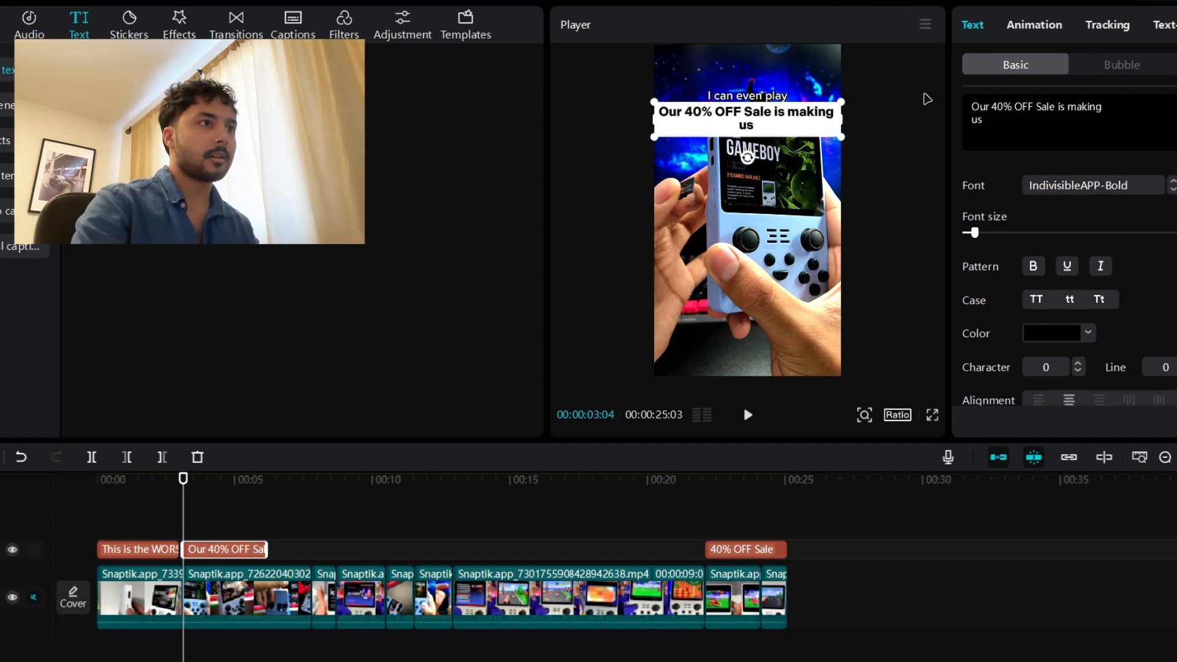
type(" money")
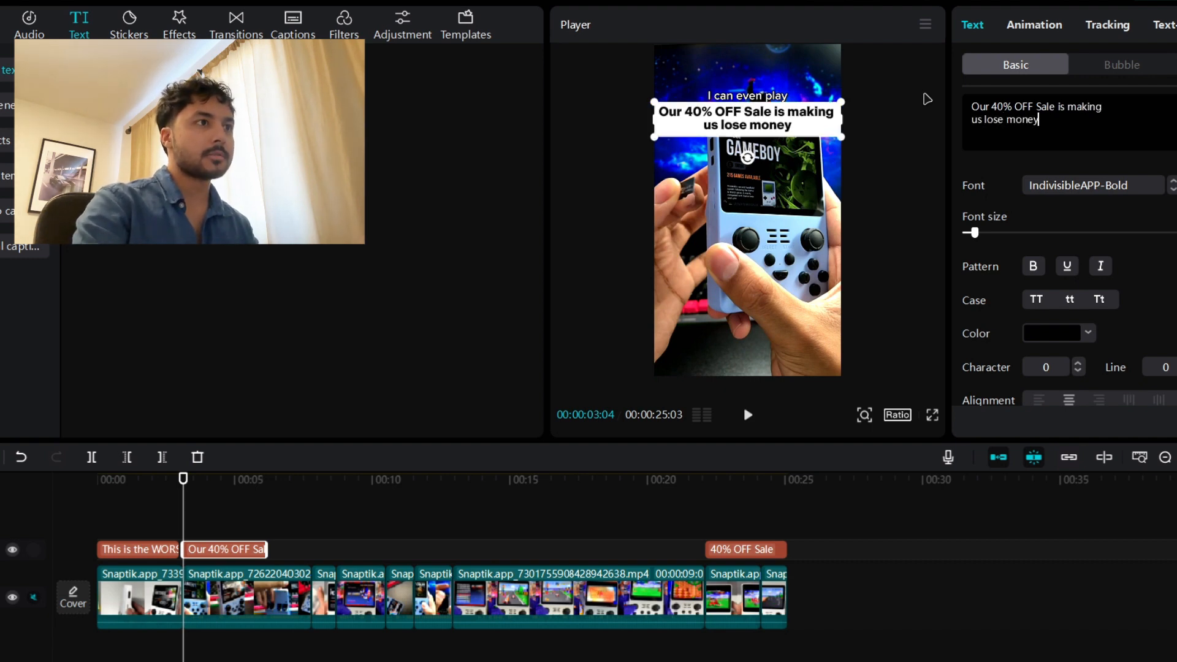
type("!")
key("Down")
key("BackSpace")
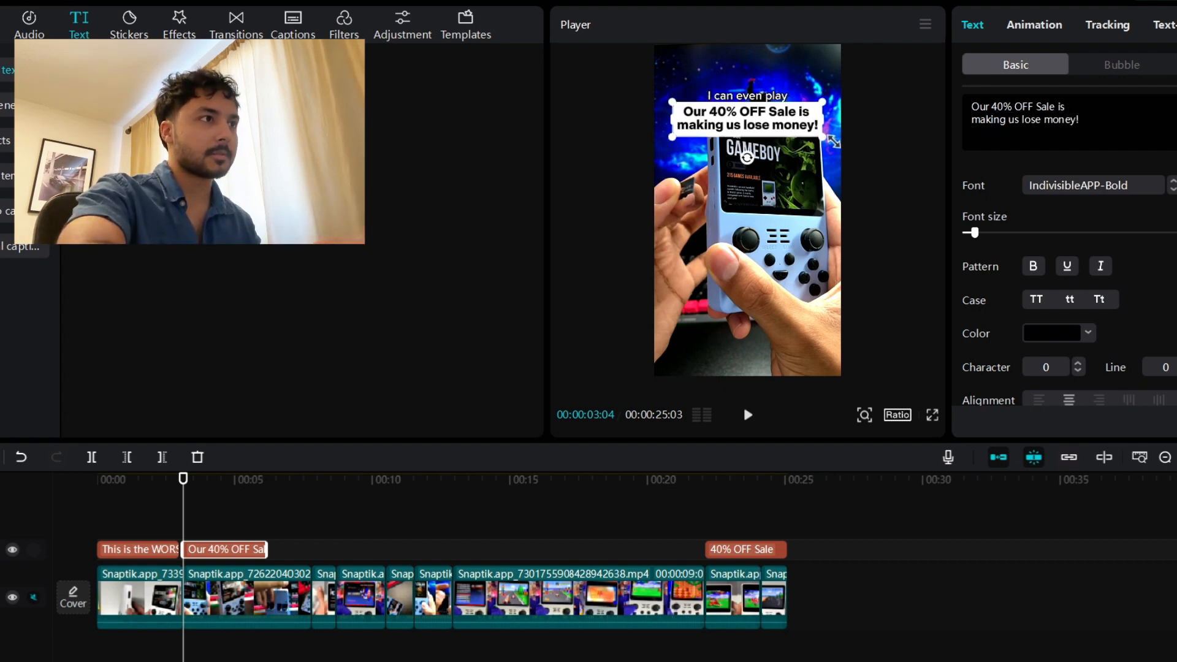
- Slightly enlarge the "making us lose money!" text, raise it over the clip's built-in caption, and shorten it to end at 00:00:05:07
left_click_drag(814, 140, 800, 115)
left_click_drag(800, 115, 800, 119)
left_click(251, 550)
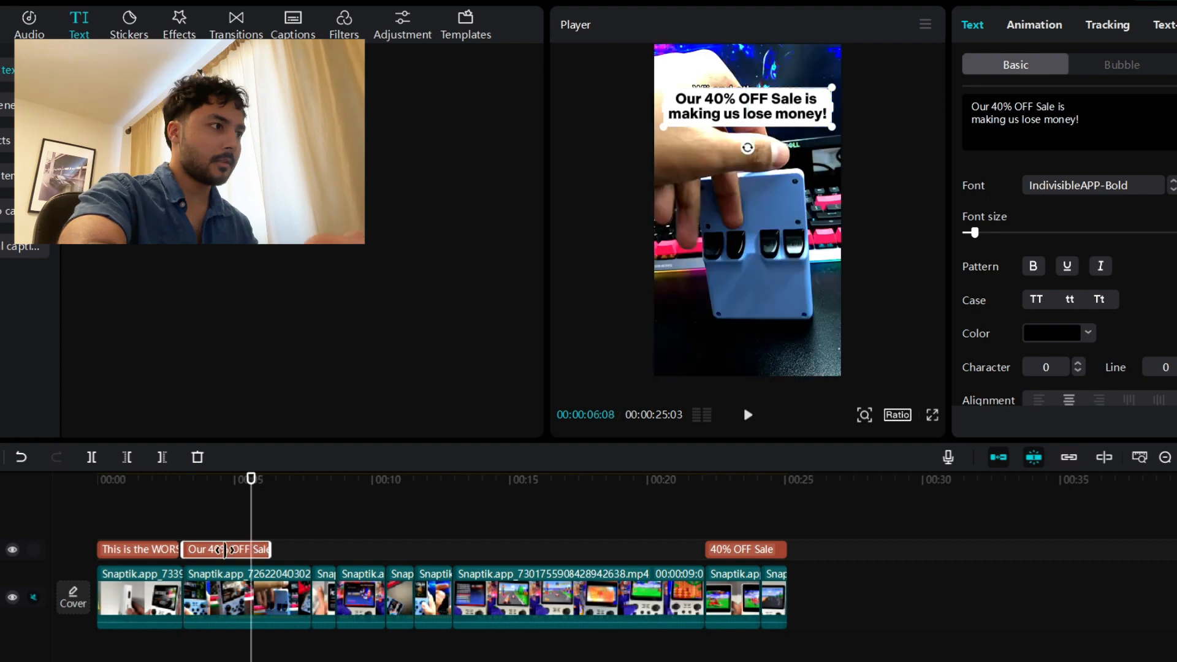
left_click_drag(263, 551, 236, 552)
left_click(236, 518)
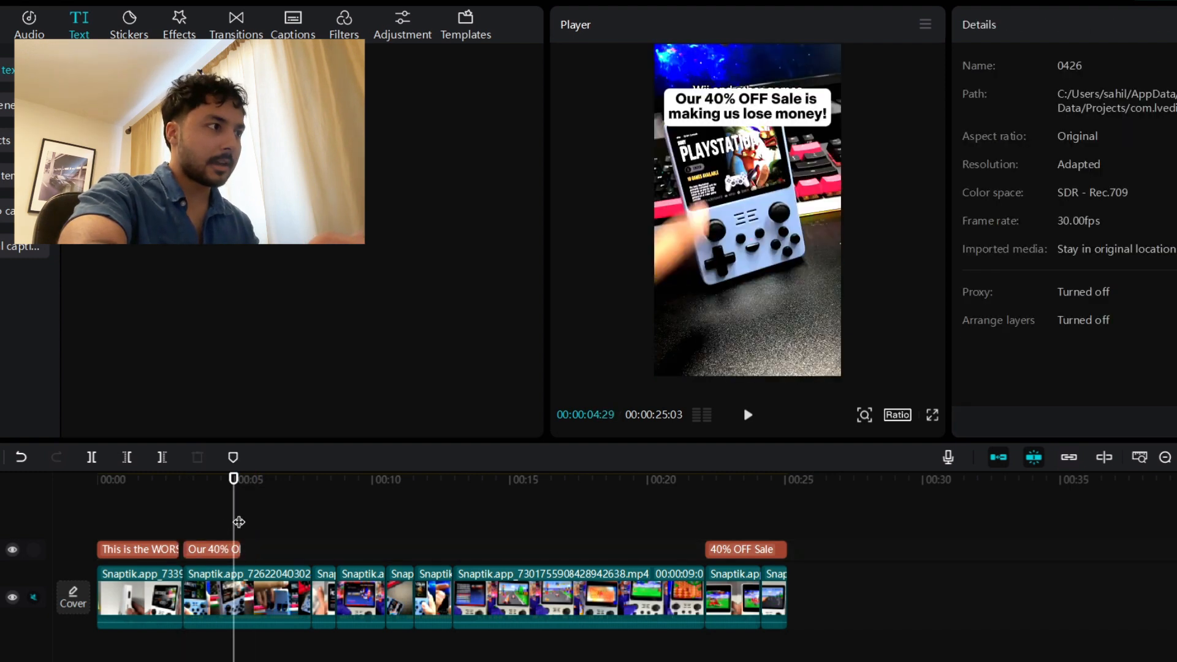
- Place a copy of the "making us lose money!" text at 00:00:05:07, directly after the original
left_click_drag(235, 494, 244, 516)
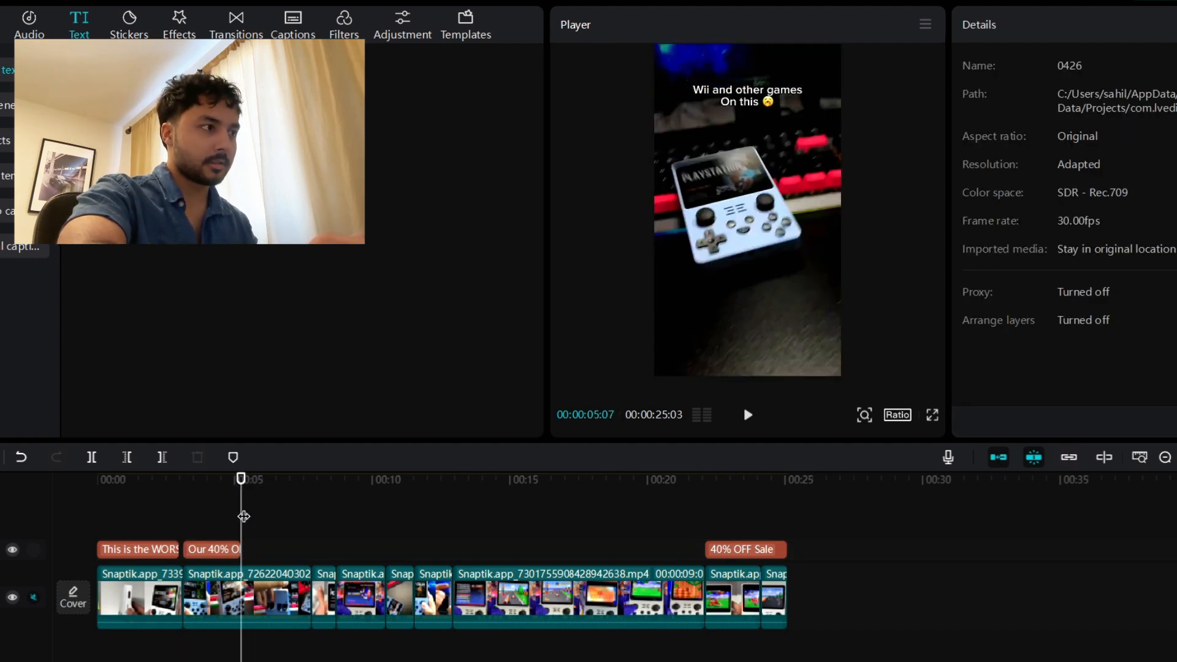
left_click(216, 553)
left_click_drag(241, 549, 297, 549)
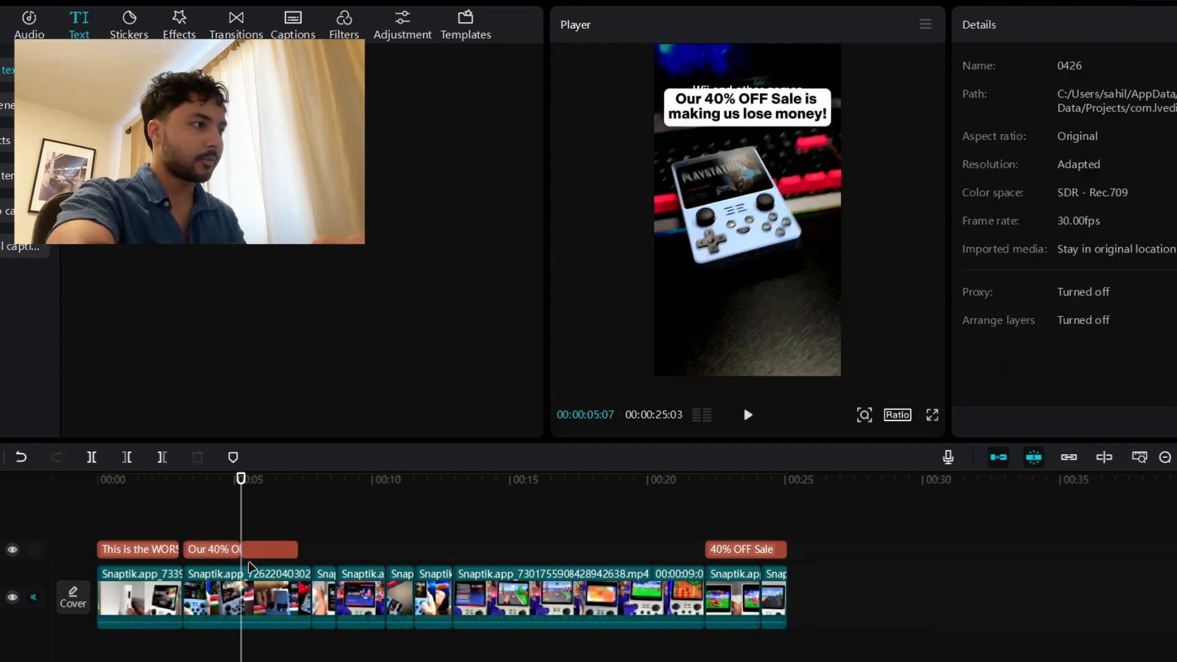
- Replace the new copy's text with "Too many people are" and "buying our product!" on two lines, and move it slightly higher over the clip's caption
left_click_drag(1078, 120, 948, 113)
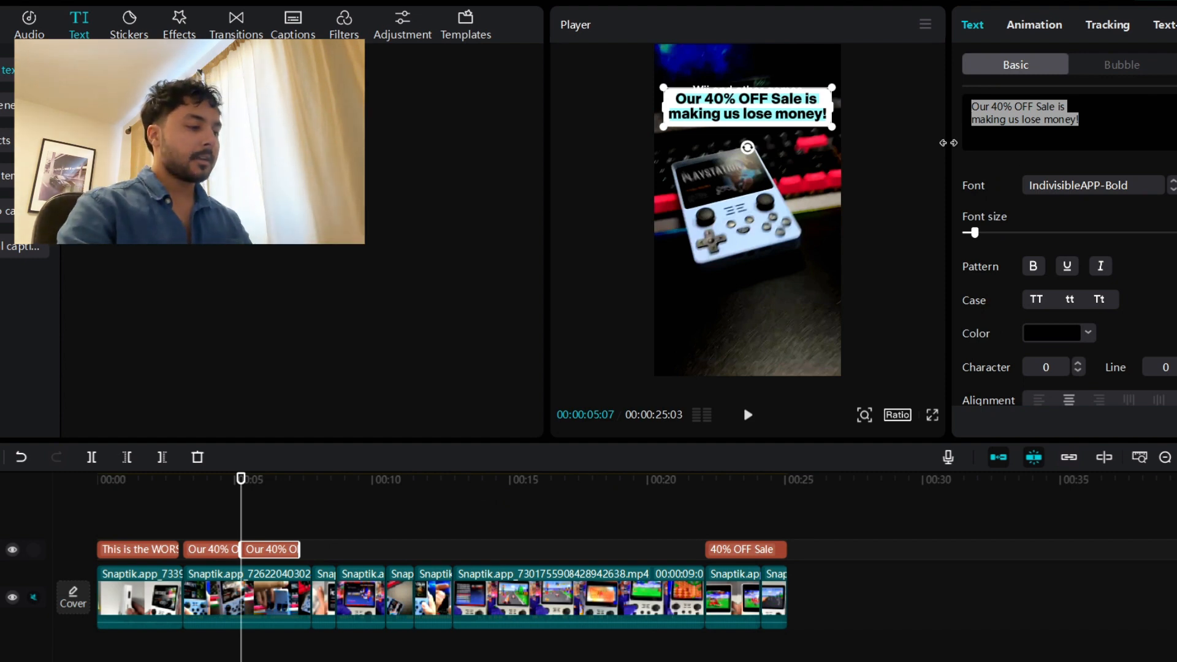
type("Too many peopl")
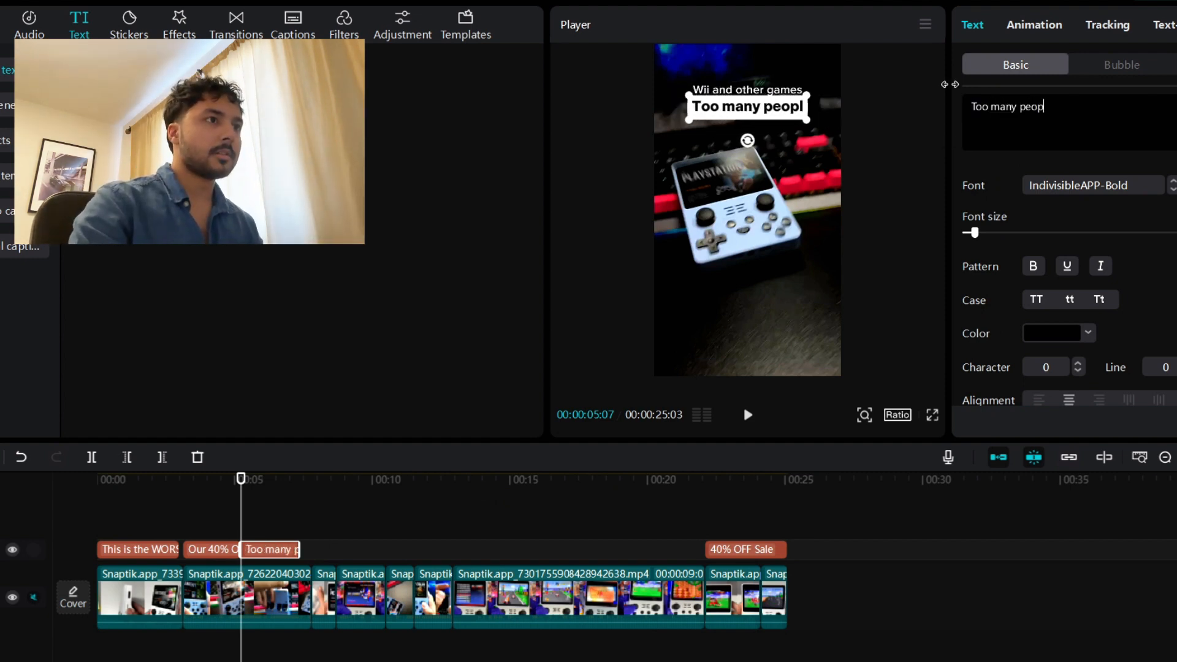
type("e are")
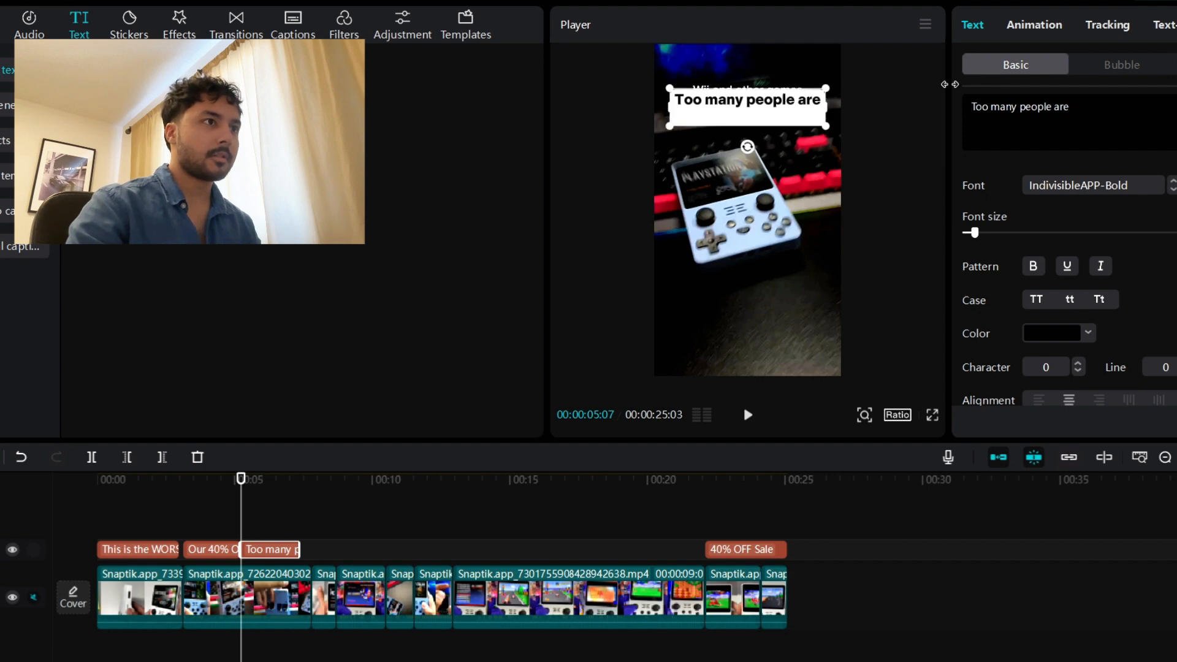
key("Return")
type("buying our ")
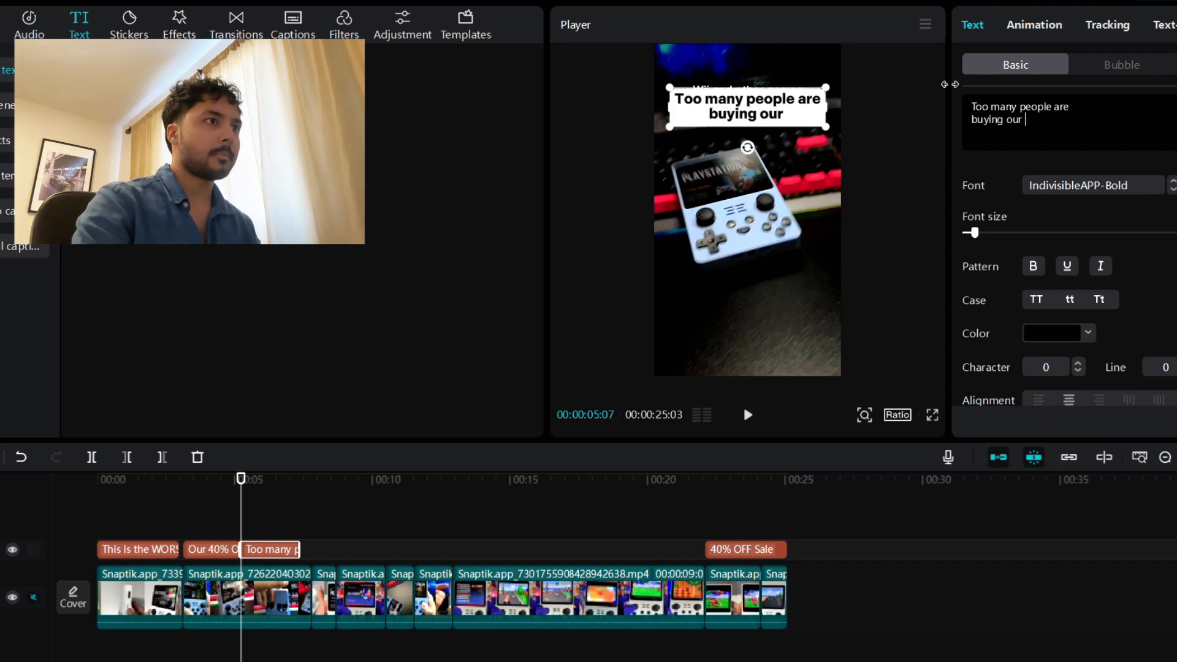
type("product")
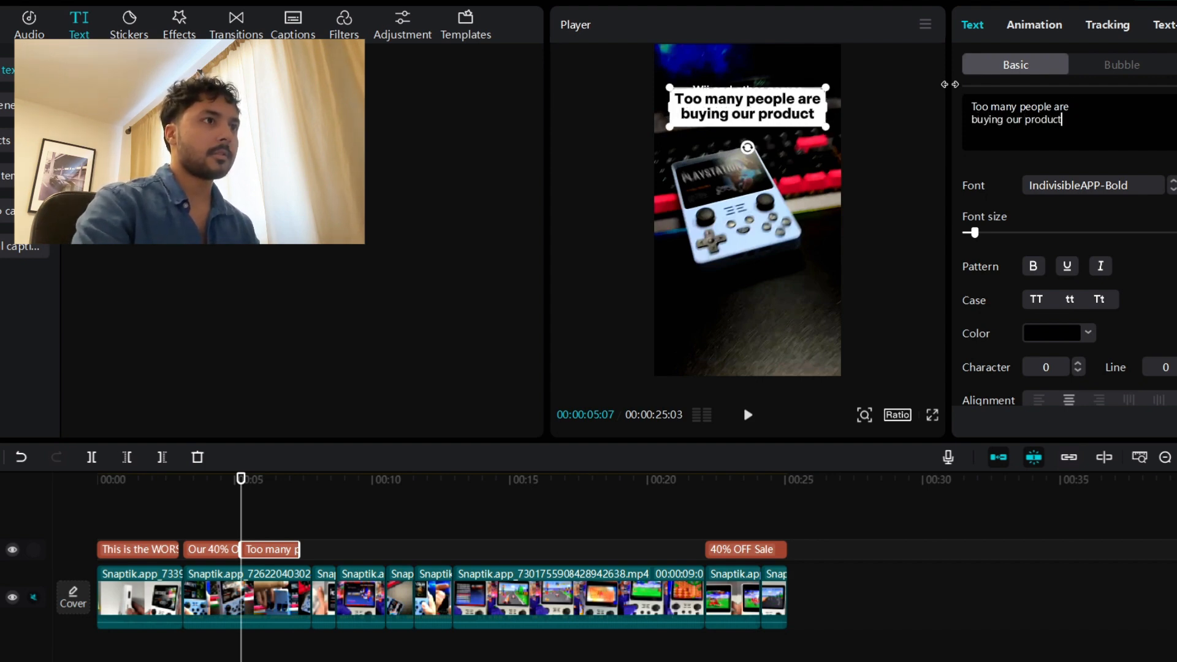
type("!")
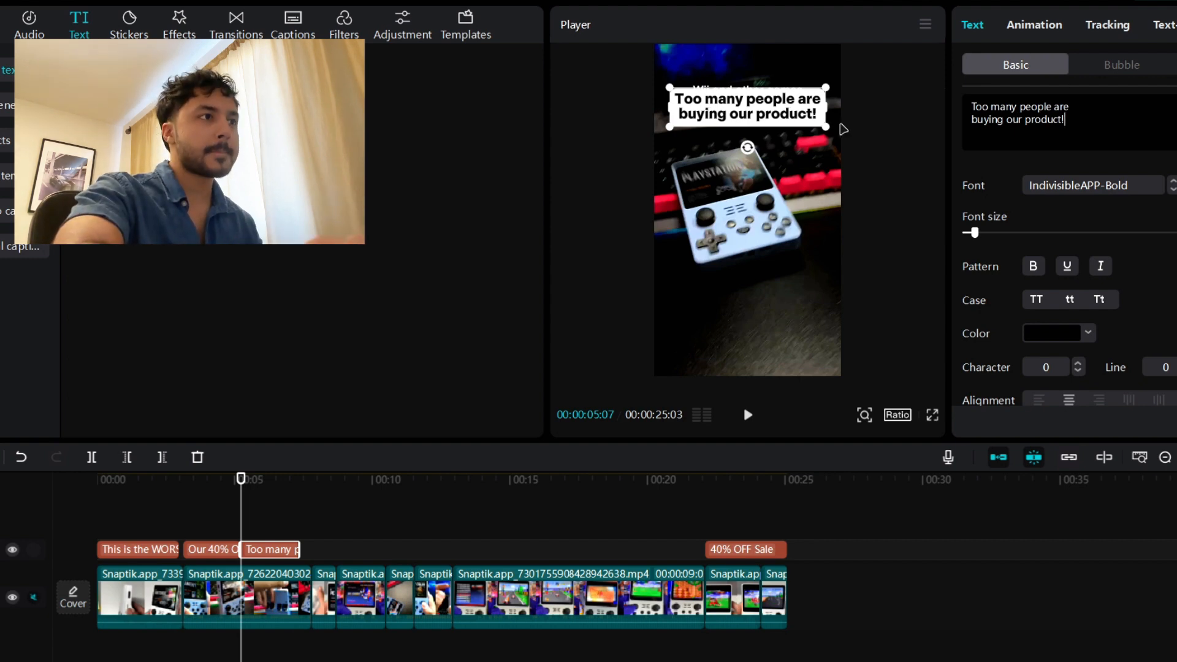
mouse_move(826, 127)
left_mouse_down()
mouse_move(838, 132)
mouse_move(817, 123)
left_mouse_up()
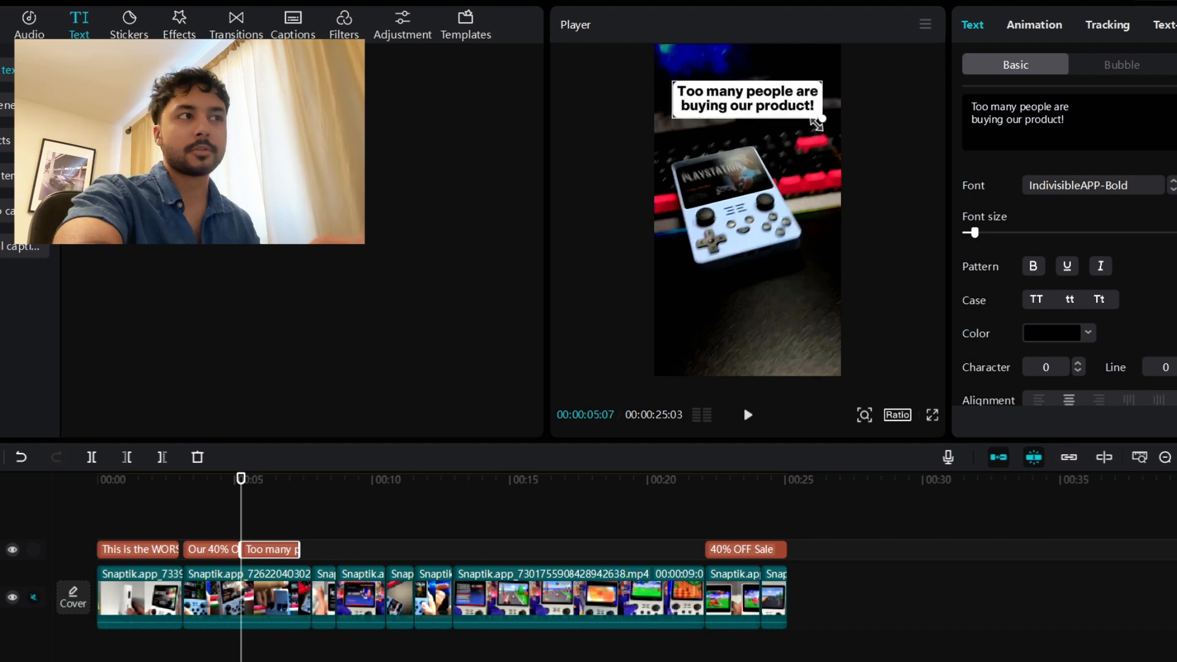
left_click(893, 184)
- Trim the end of the second clip to 00:00:07:10 so it ends together with the "Too many people" text
left_click(229, 479)
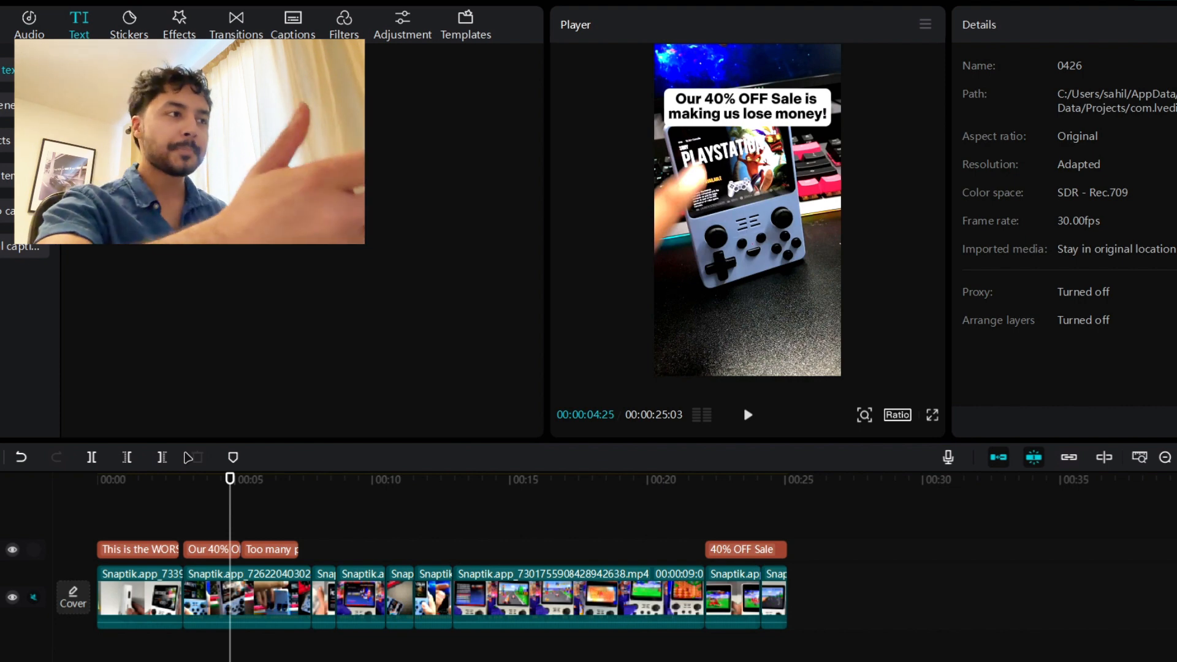
left_click_drag(230, 496, 300, 488)
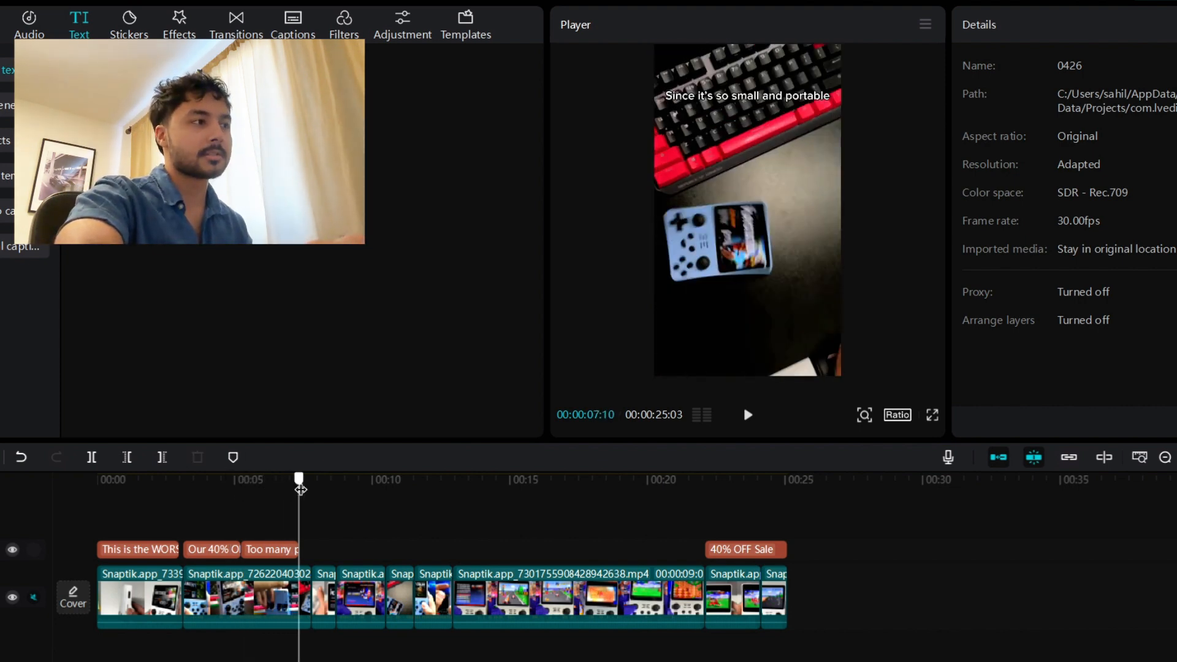
left_click(279, 617)
left_click_drag(311, 588, 299, 587)
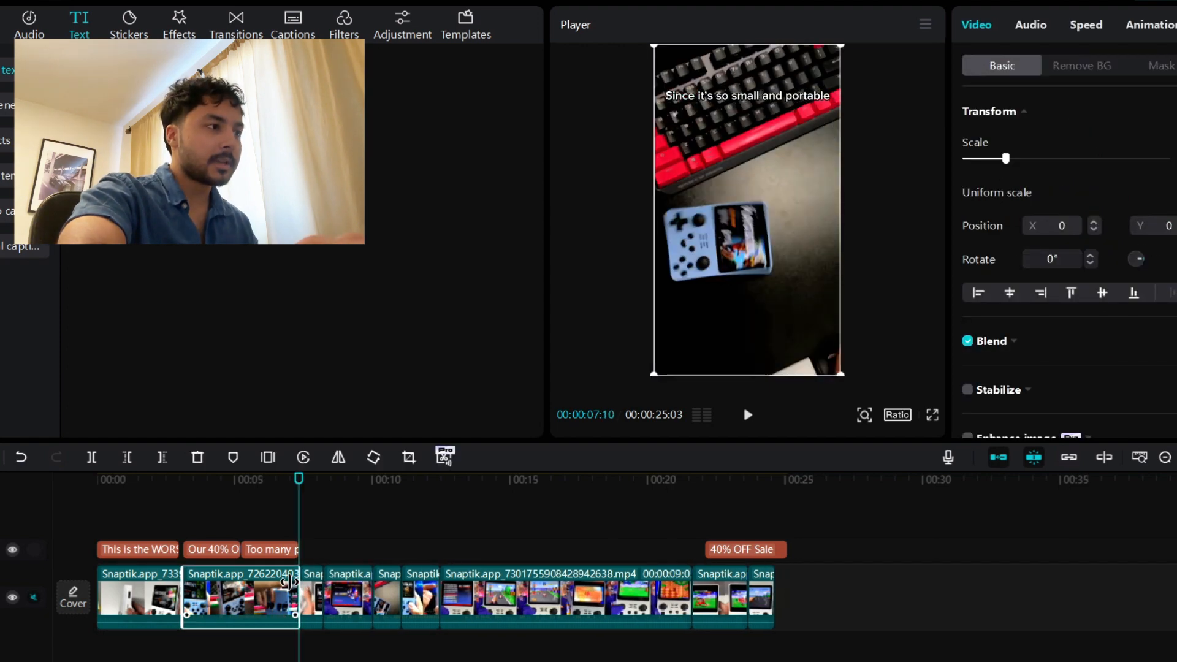
left_click(268, 491)
left_click(315, 508)
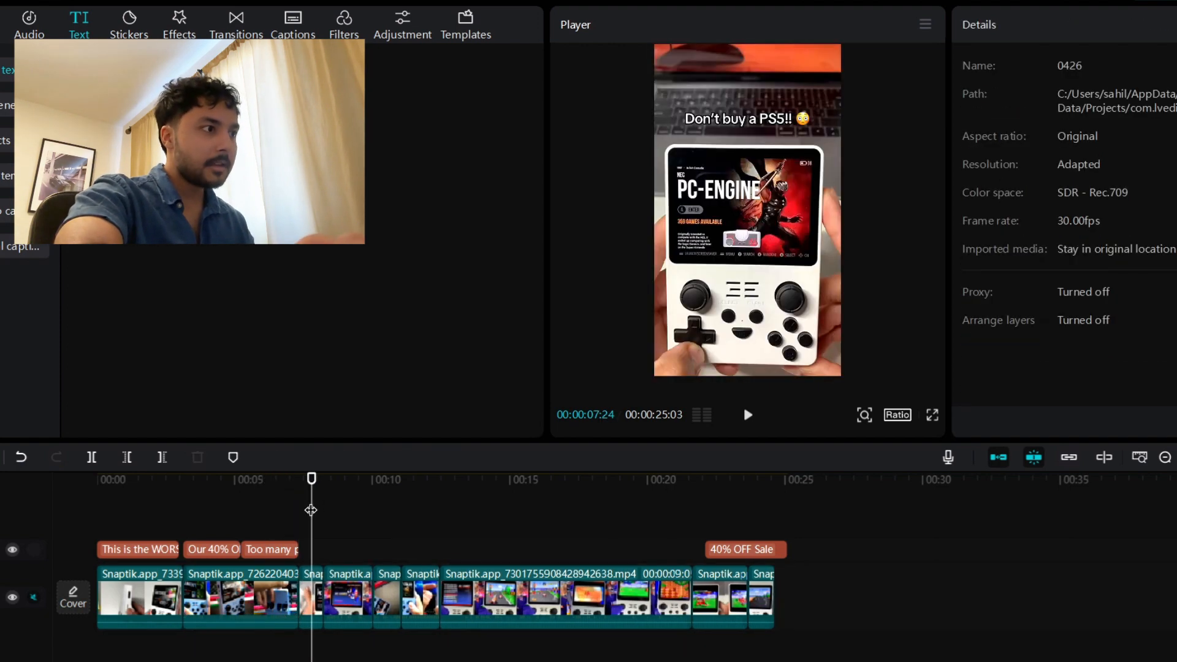
mouse_move(312, 484)
left_mouse_down()
mouse_move(516, 484)
mouse_move(296, 490)
left_mouse_up()
left_click(431, 511)
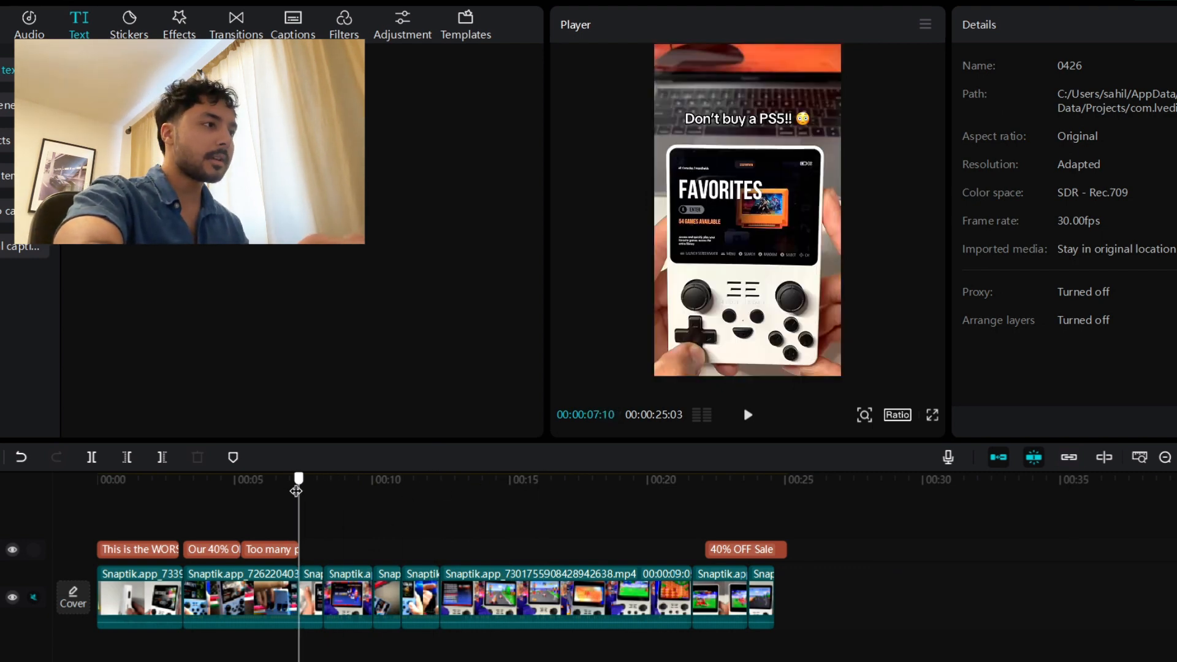
- Place a copy of the "Too many people are buying our product!" text at 00:00:07:10, directly after the original
left_click(278, 542)
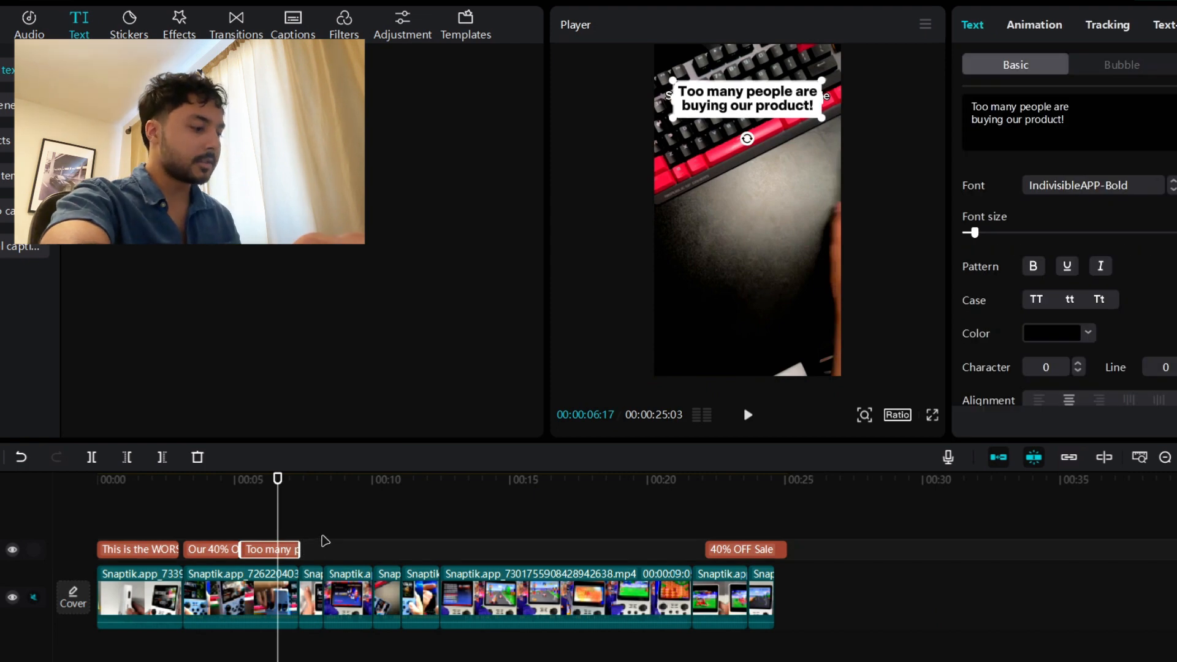
left_click(298, 493)
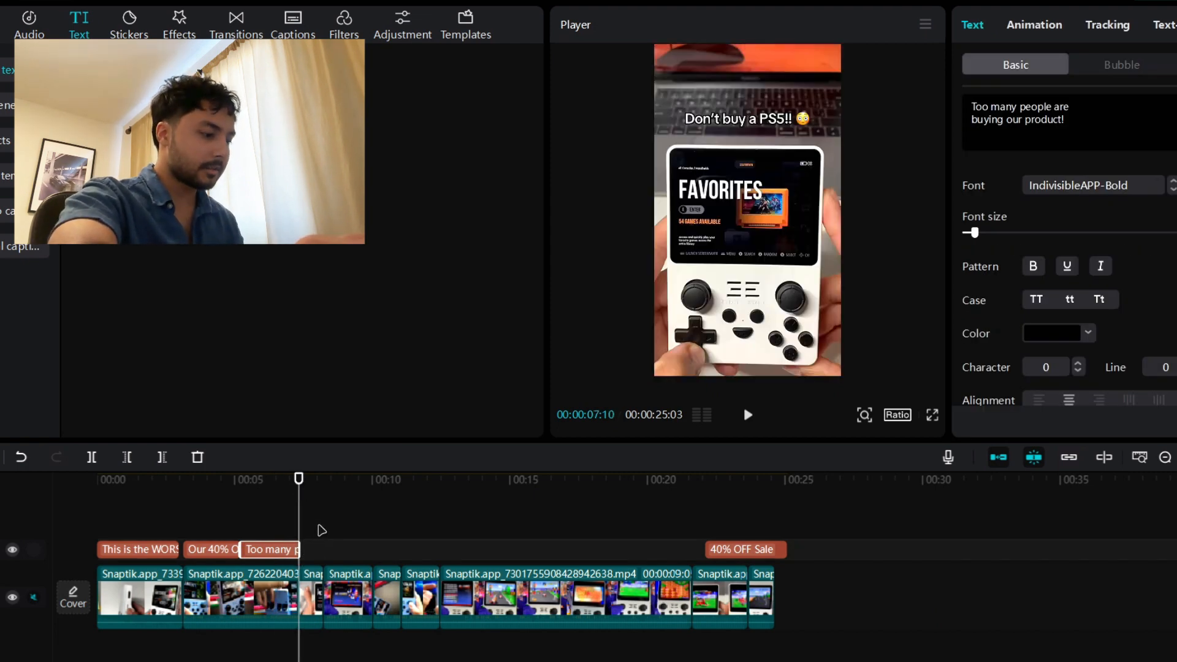
key("ctrl+v")
- Replace the new copy's text with "Over 15,000" and "Pre Installed Games" on two lines, then enlarge and lower it over the clip's built-in caption
left_click_drag(1122, 133, 943, 106)
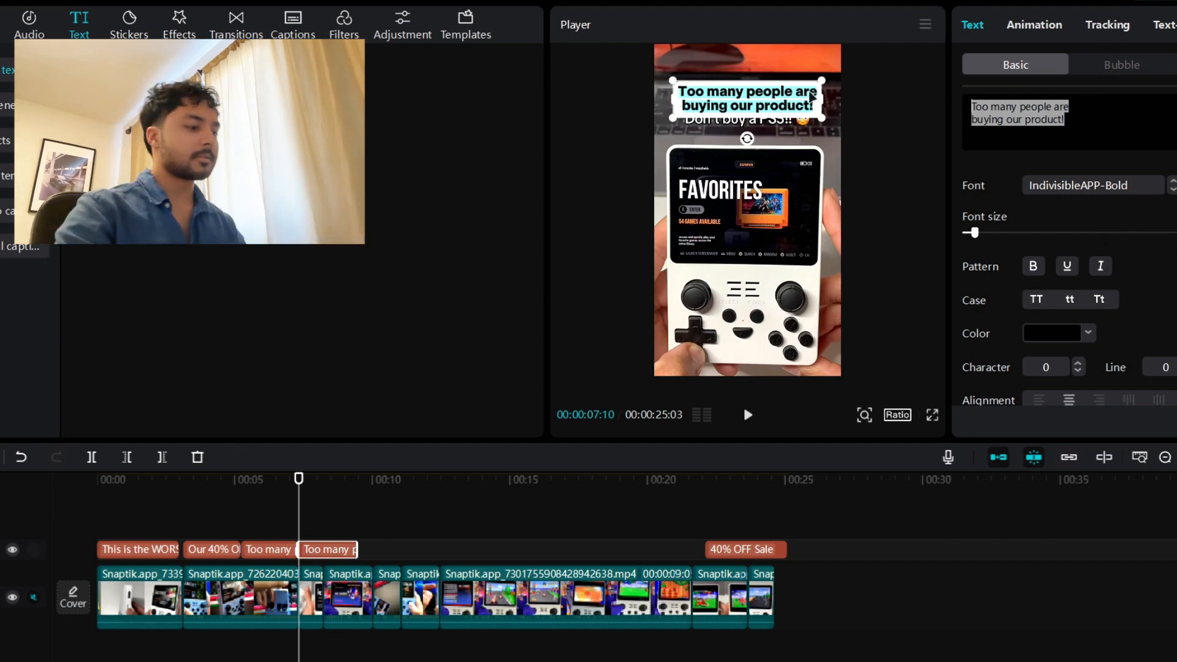
type("15")
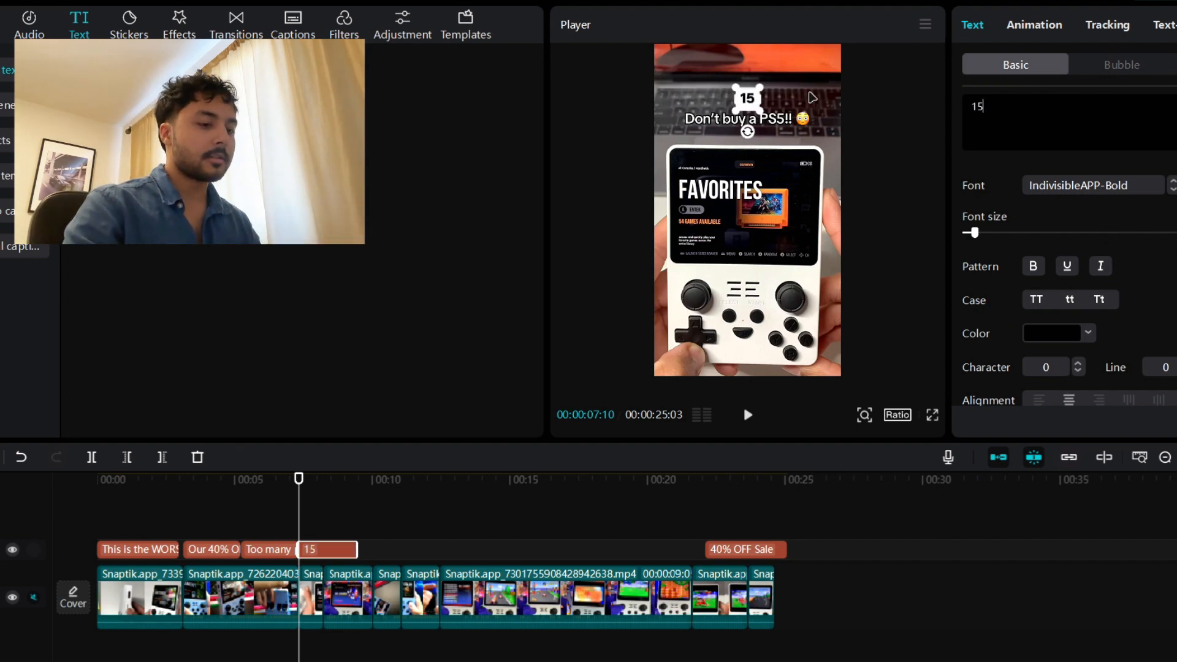
type(",000")
key("BackSpace")
key("BackSpace")
key("BackSpace")
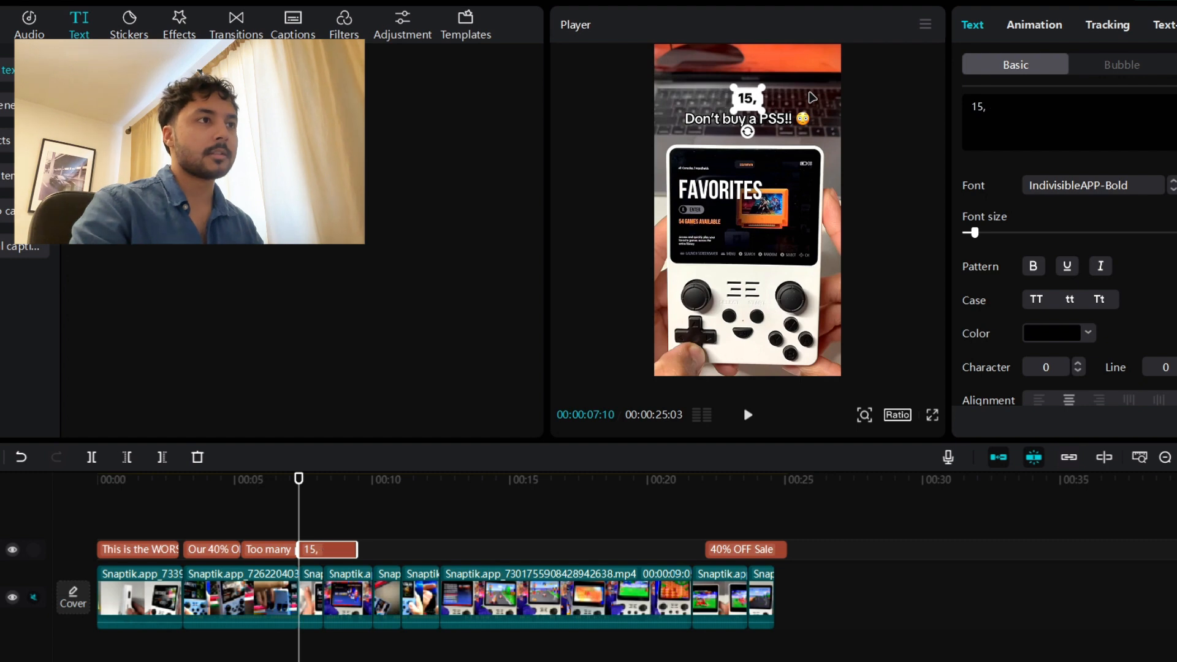
key("BackSpace")
type(",000")
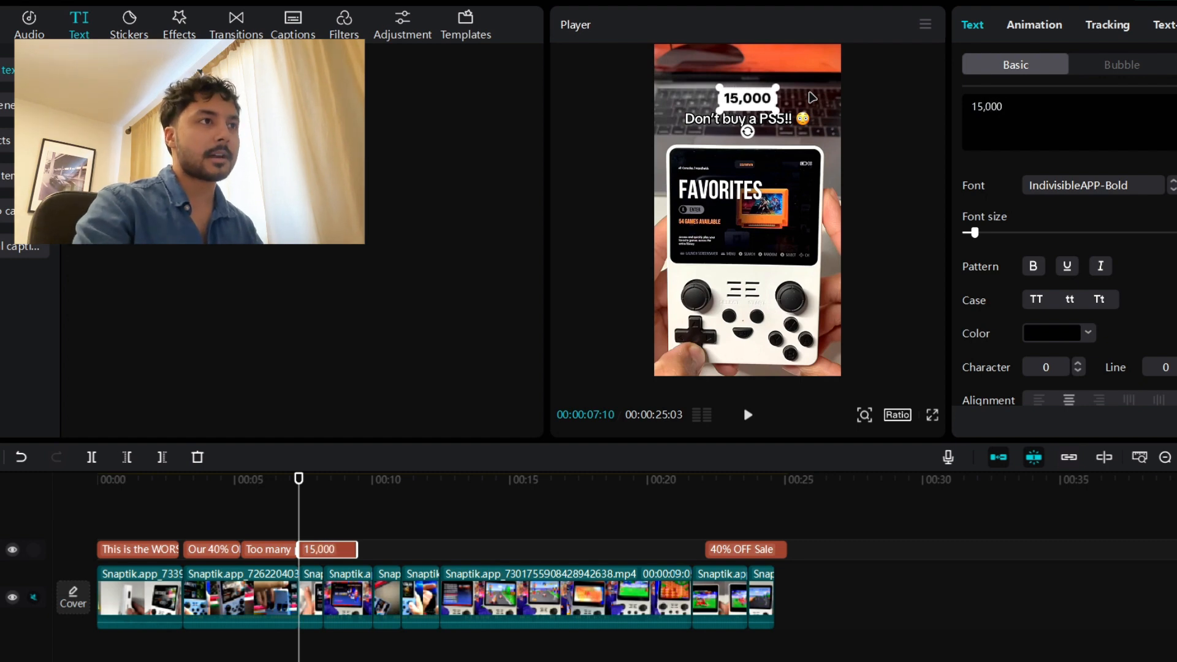
type("+ Games")
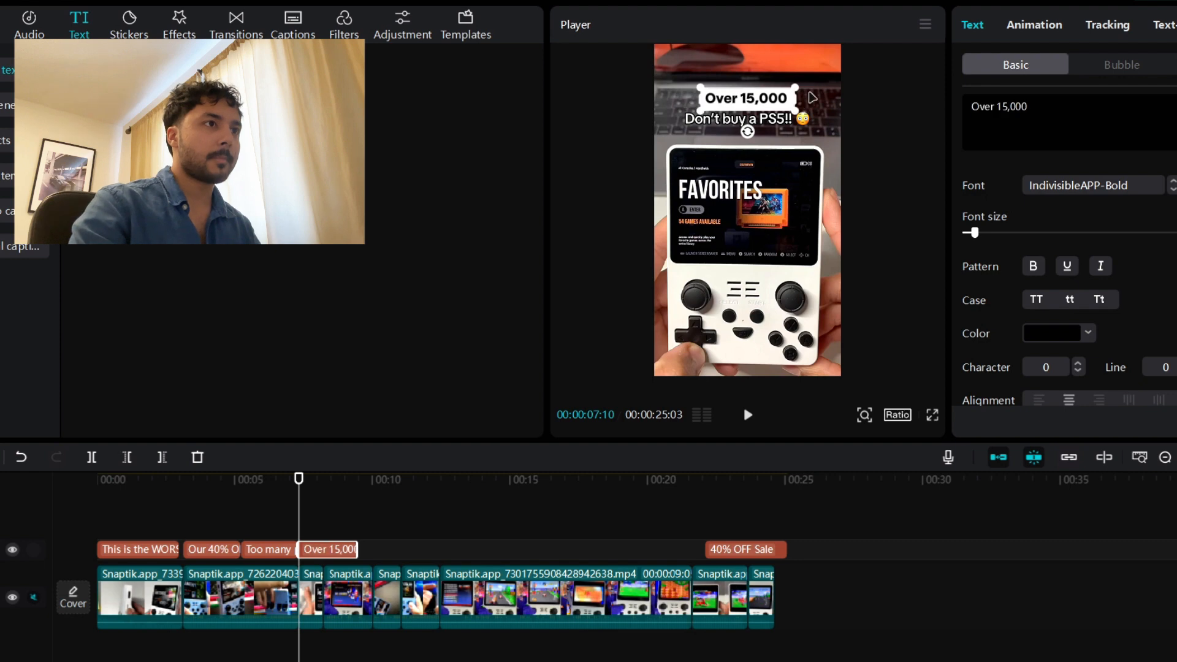
key("Return")
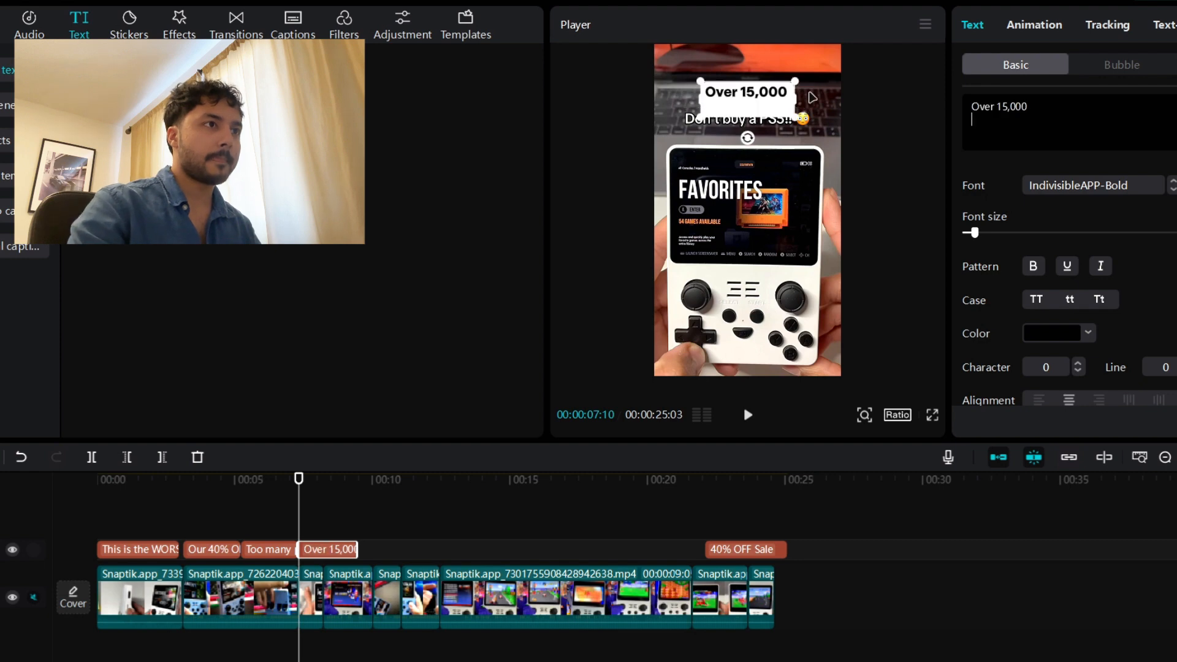
type("Pre Inst")
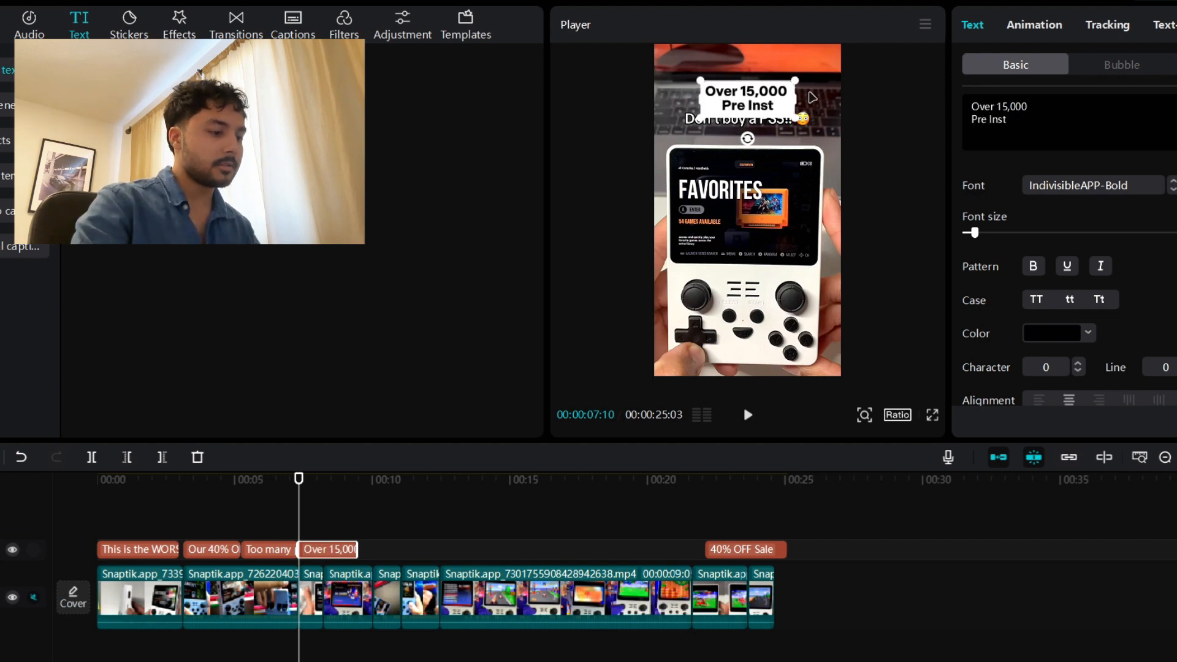
type("alled Games")
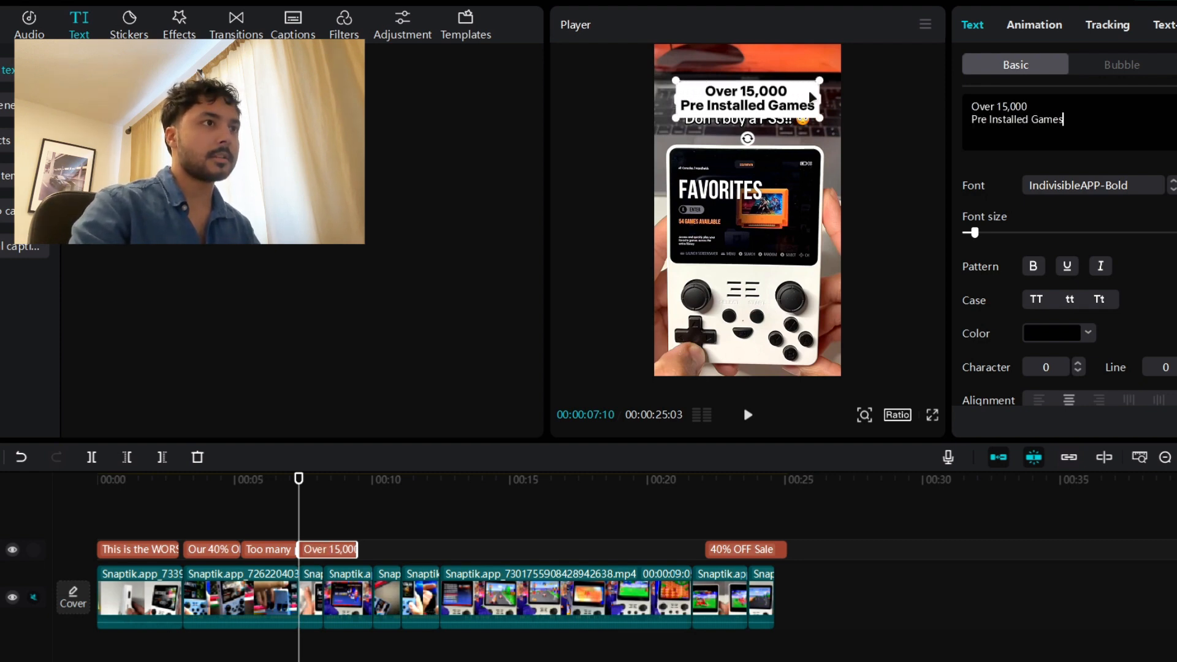
left_click_drag(822, 120, 785, 115)
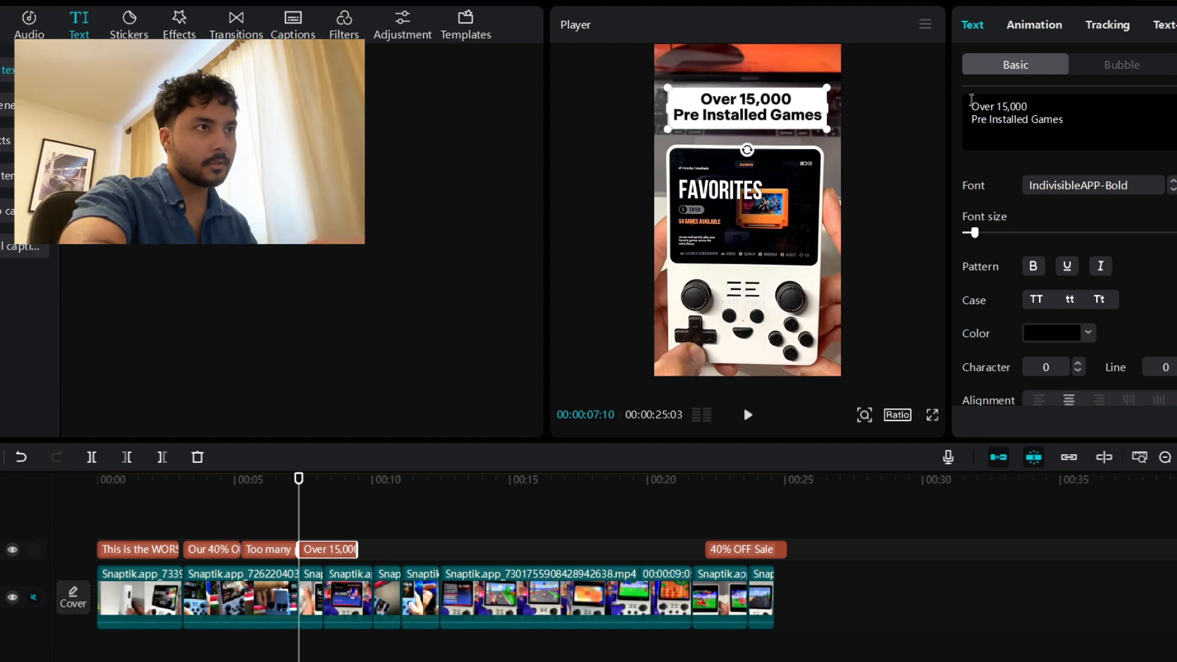
- Make only the "15,000" in the new text italic and red
left_click_drag(1041, 110, 998, 105)
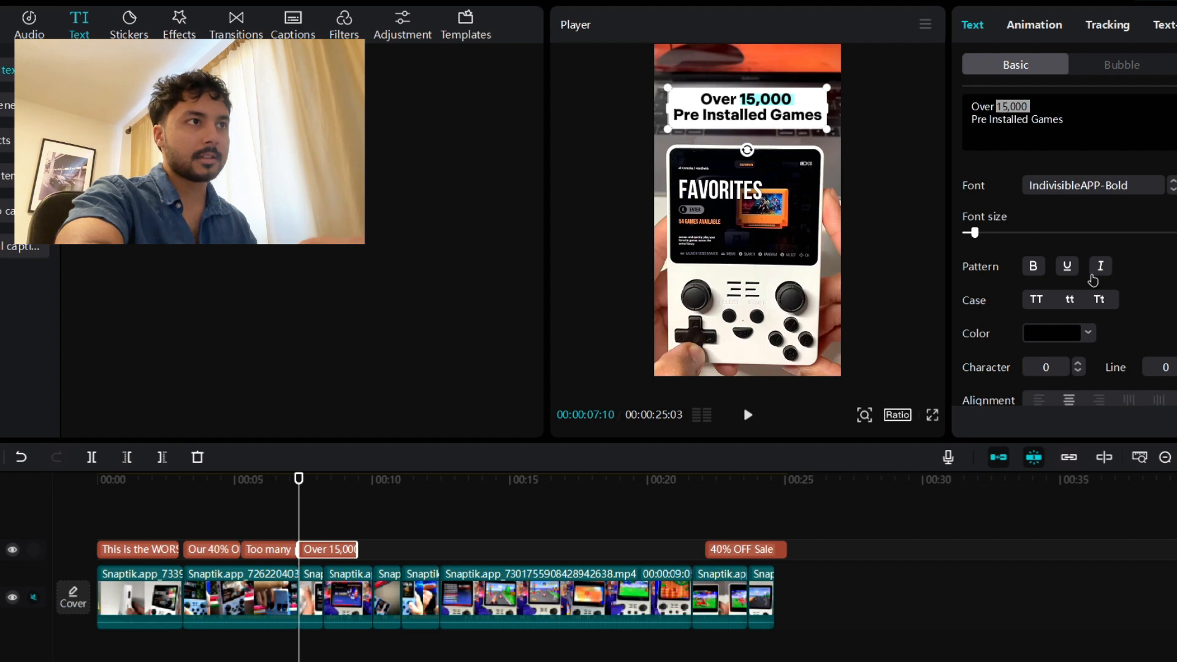
left_click(1100, 268)
left_click(1066, 334)
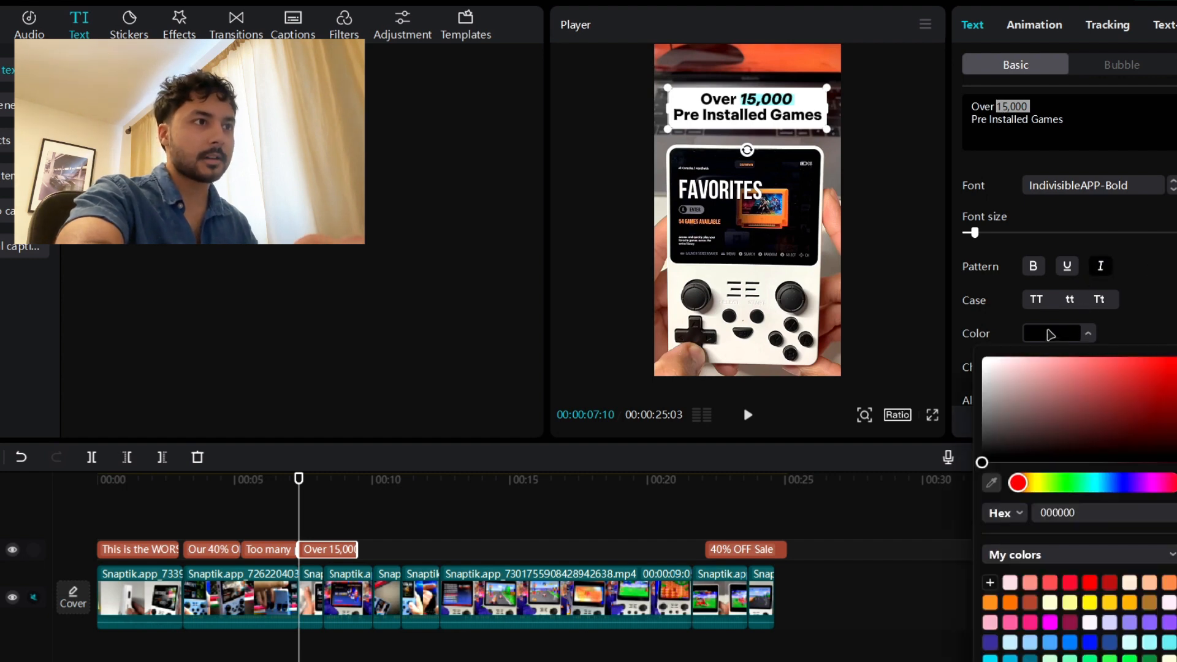
left_click(1130, 374)
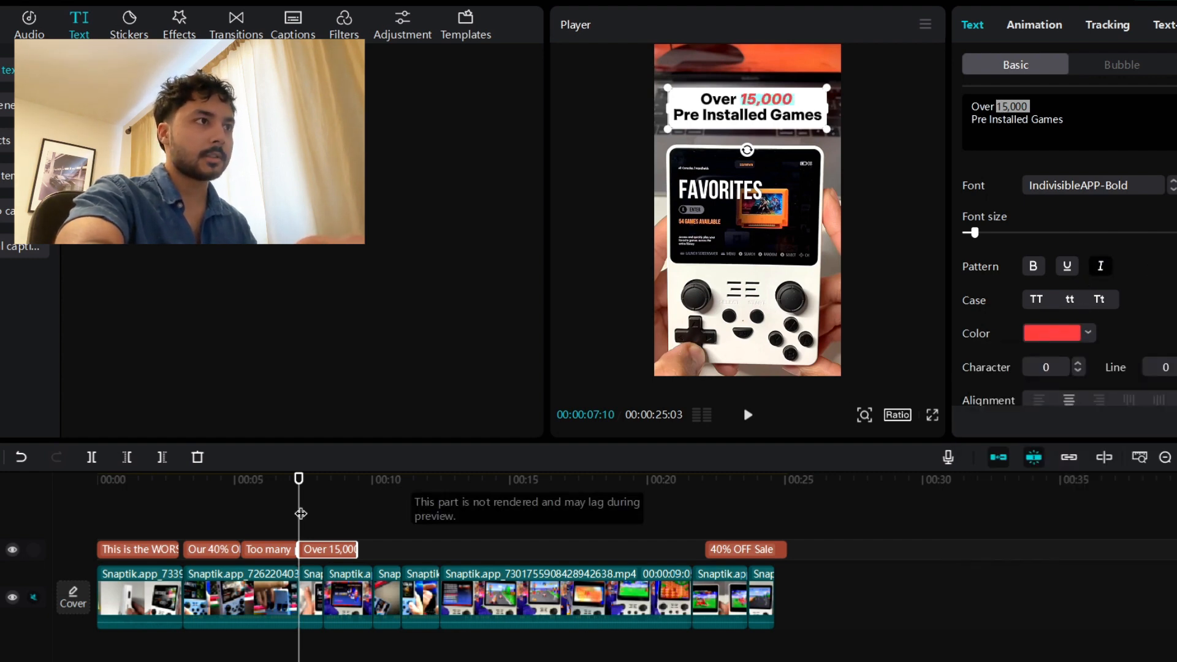
- Extend the "Over 15,000 Pre Installed Games" text to end with its clip at 00:00:10:01
left_click(371, 516)
left_click(356, 484)
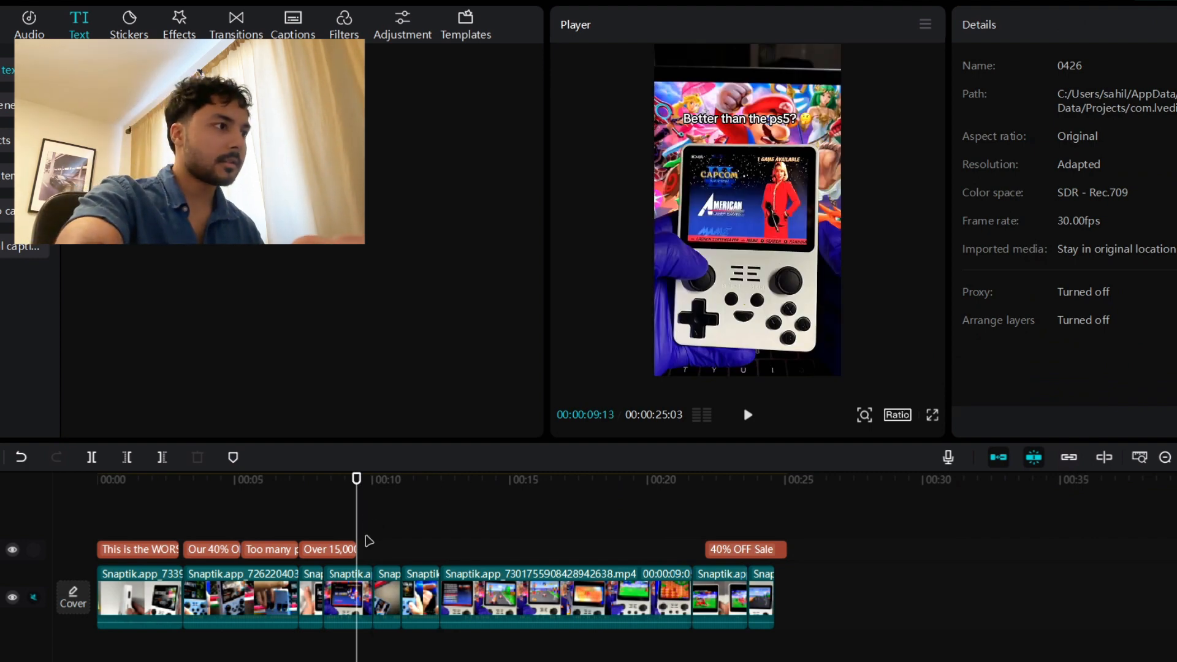
left_click_drag(367, 483, 372, 488)
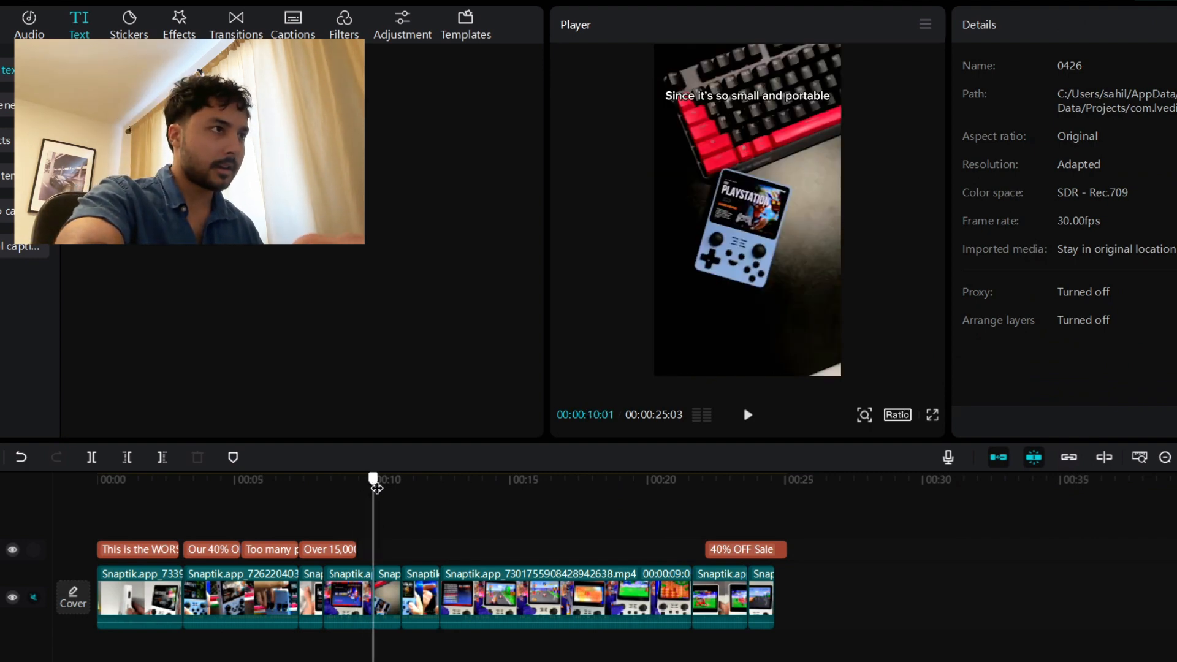
left_click(348, 548)
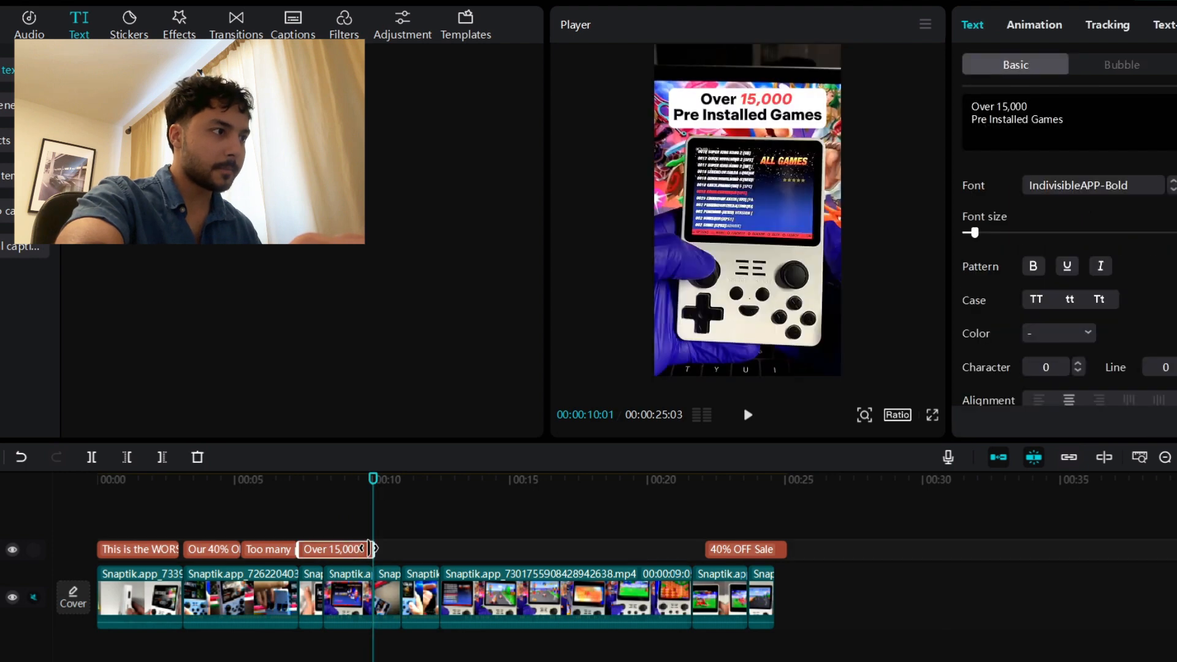
- Play the clips following 00:00:10:01 to check their footage and built-in captions for the next text
left_click(751, 415)
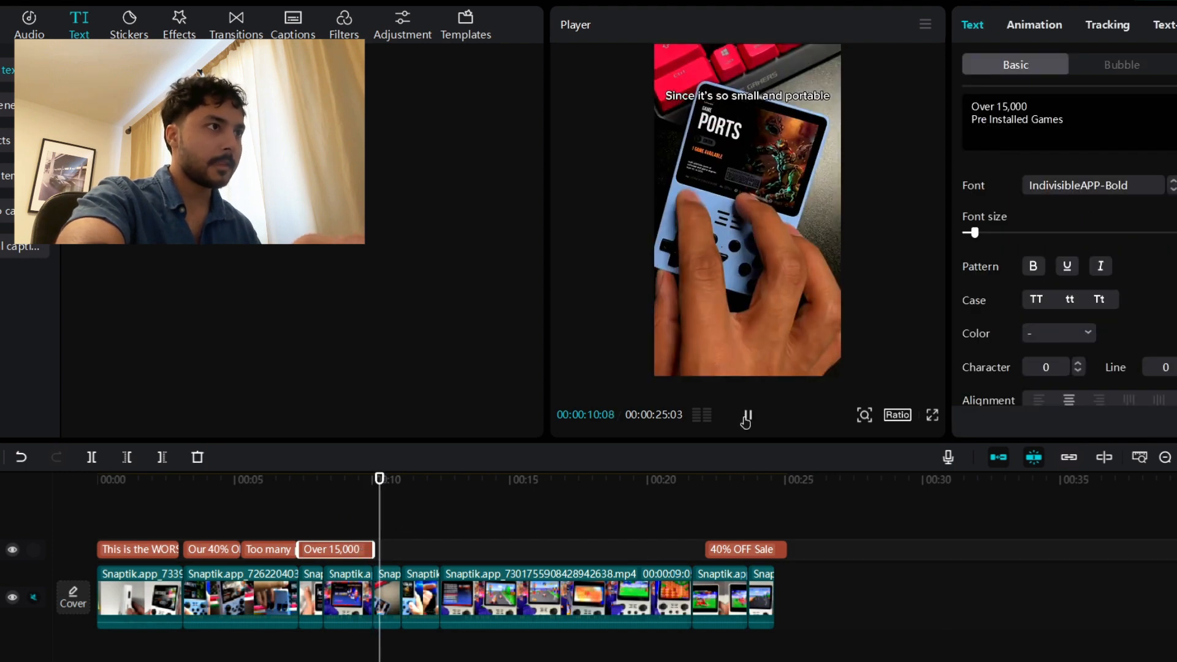
left_click(747, 419)
left_click(746, 421)
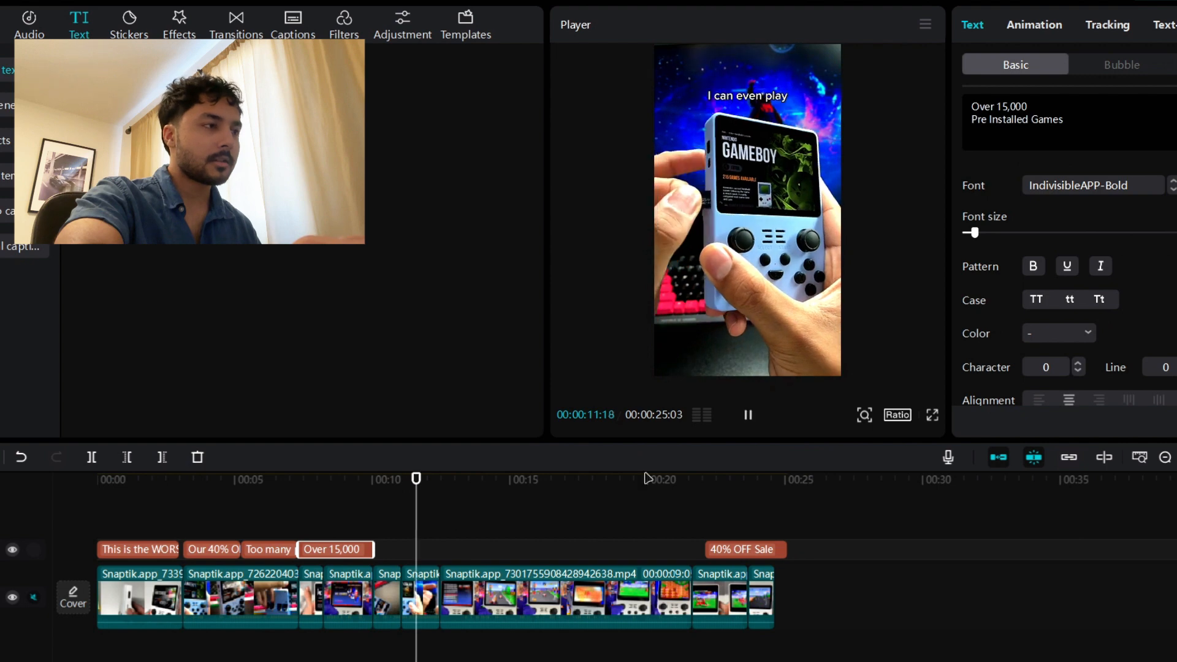
left_click(333, 526)
left_click(373, 496)
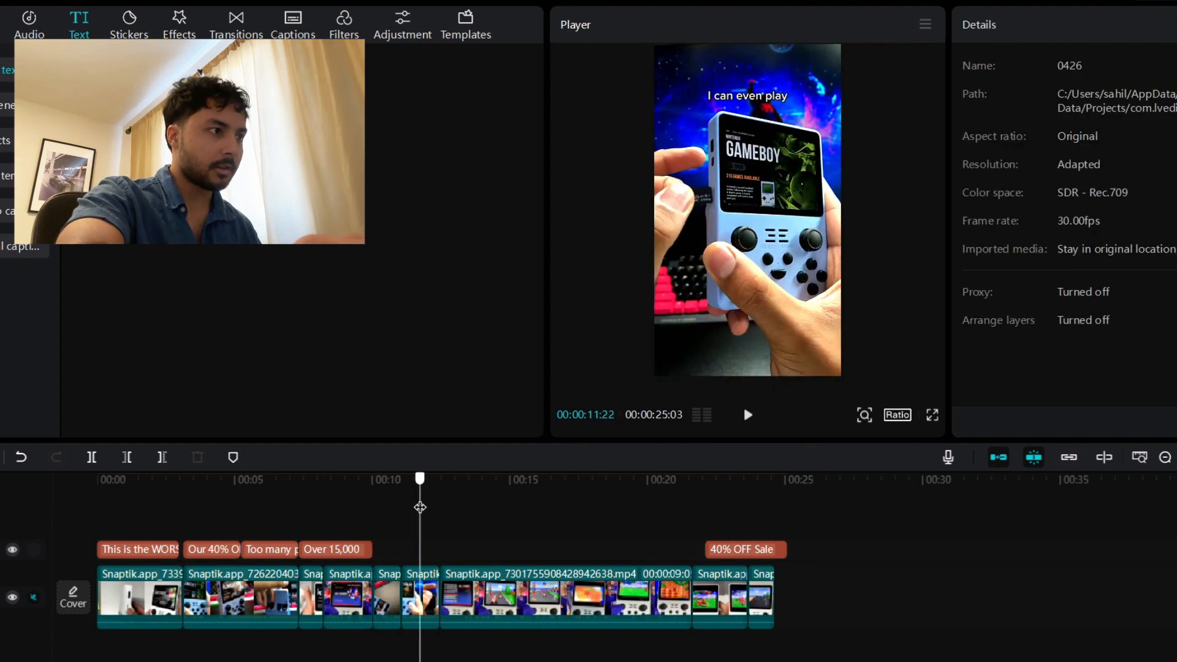
left_click(401, 512)
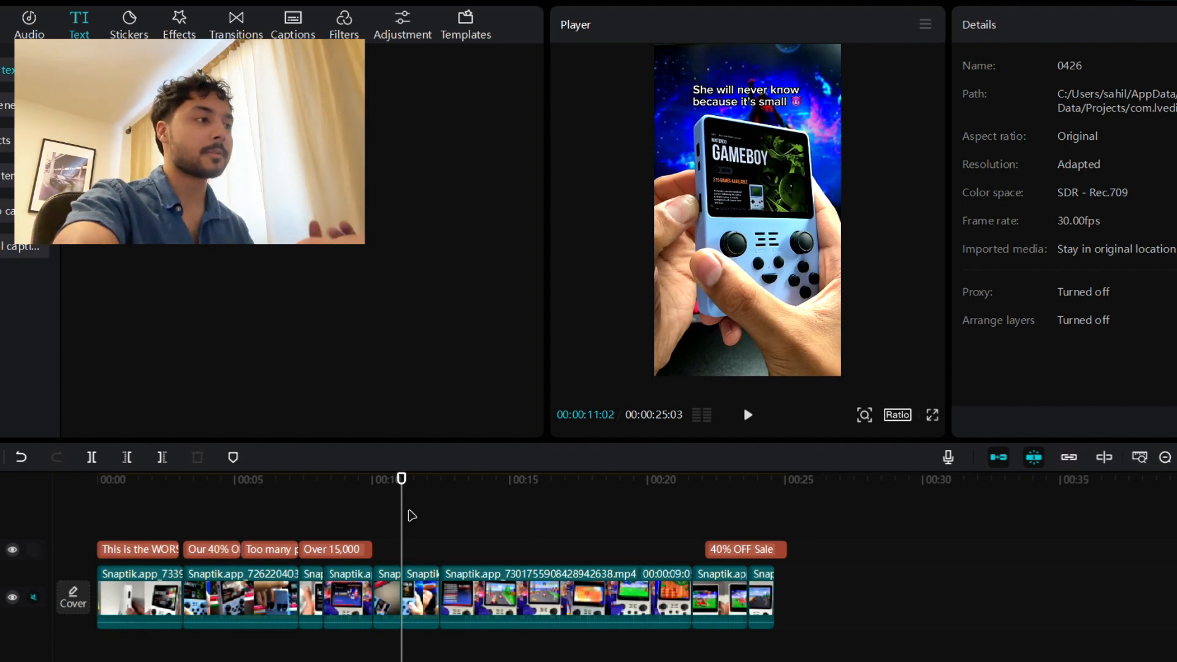
- Add a text copy at 00:00:10:01 reading "With an optional SD card to" and "add even more!" on two lines, ending at 00:00:12:14
left_click_drag(401, 495, 375, 495)
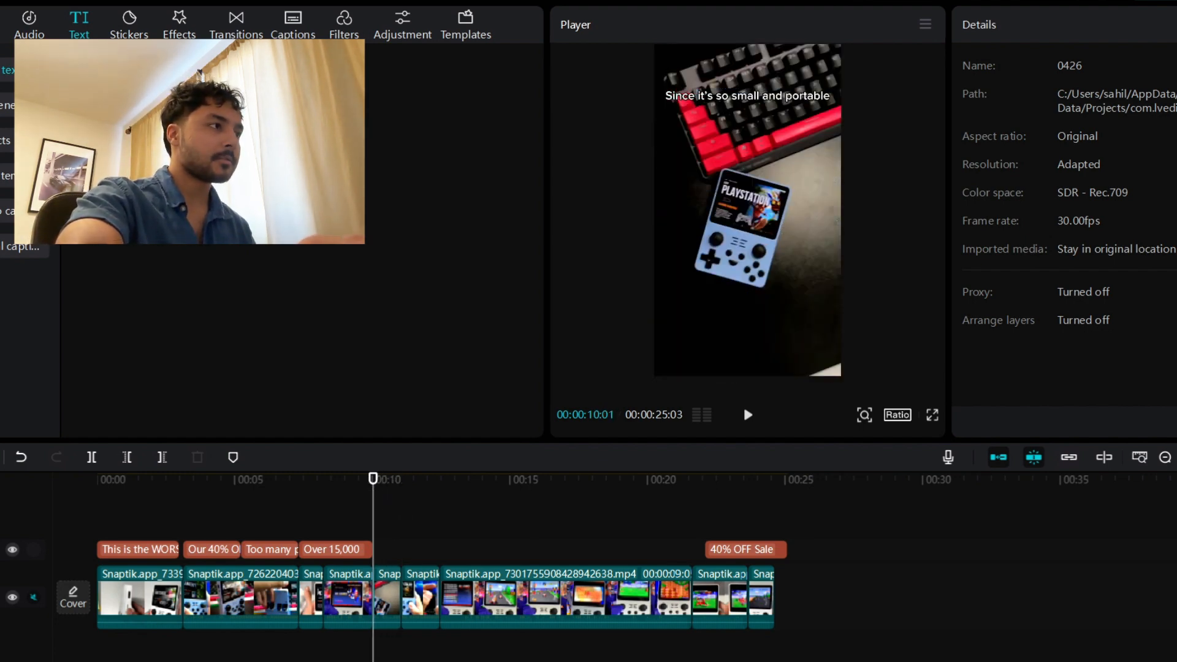
type("With the option to")
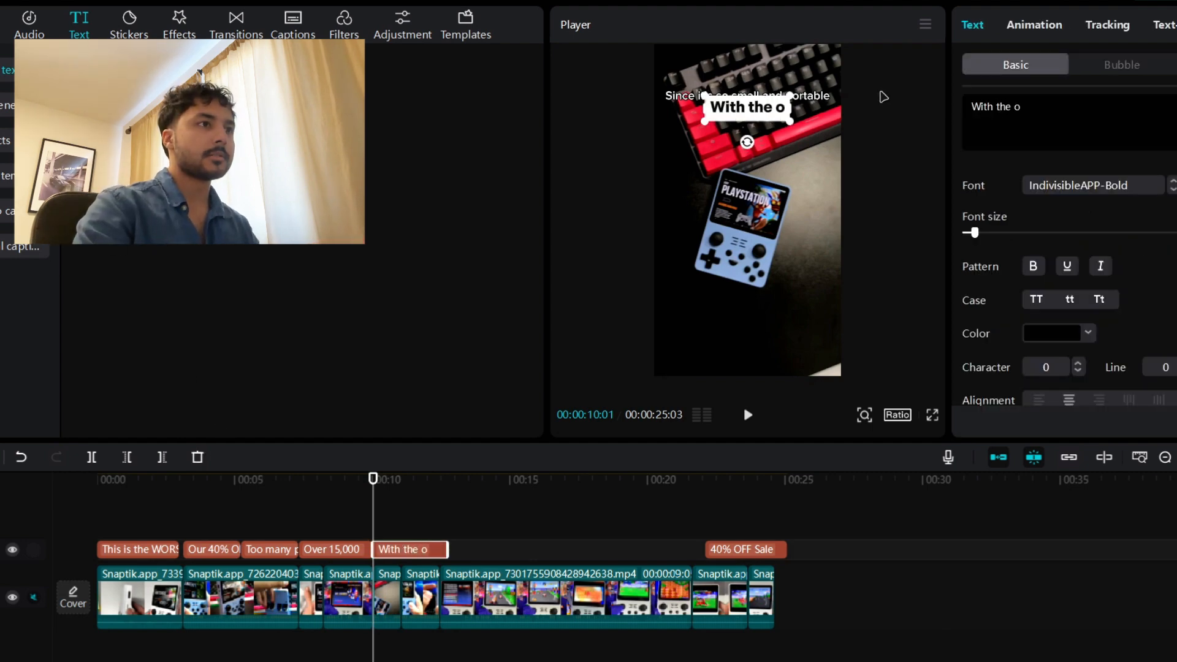
key("BackSpace")
key("BackSpace")
key("BackSpace")
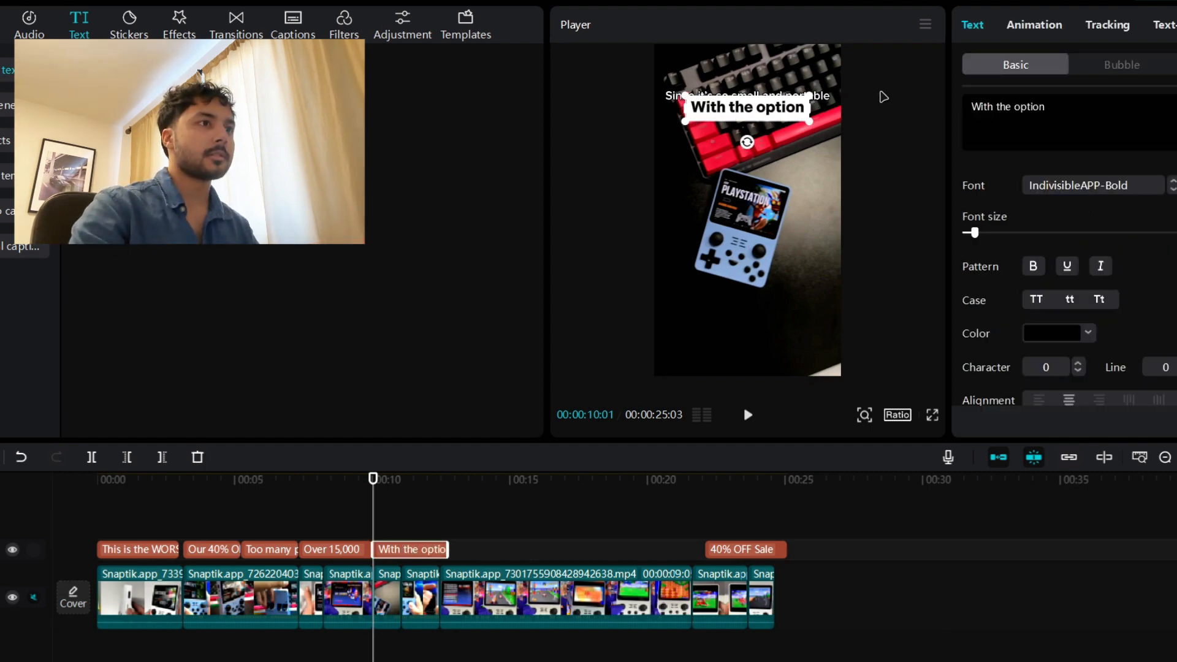
type("to")
key("BackSpace")
key("BackSpace")
type("to")
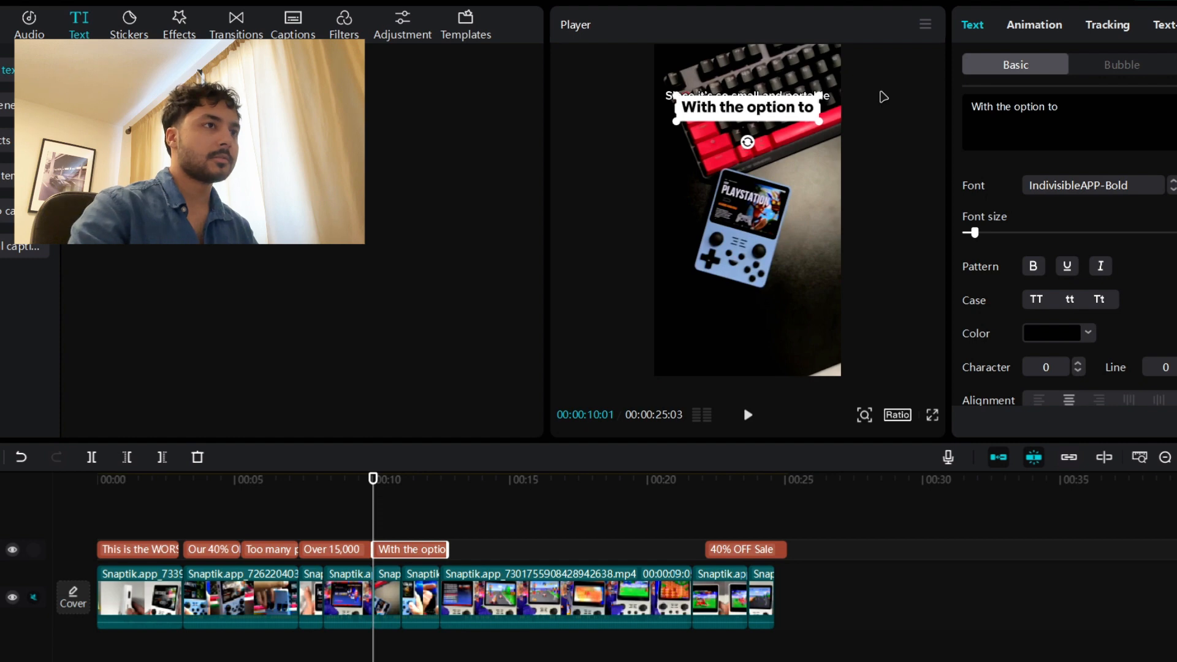
key("Return")
type("add even more!")
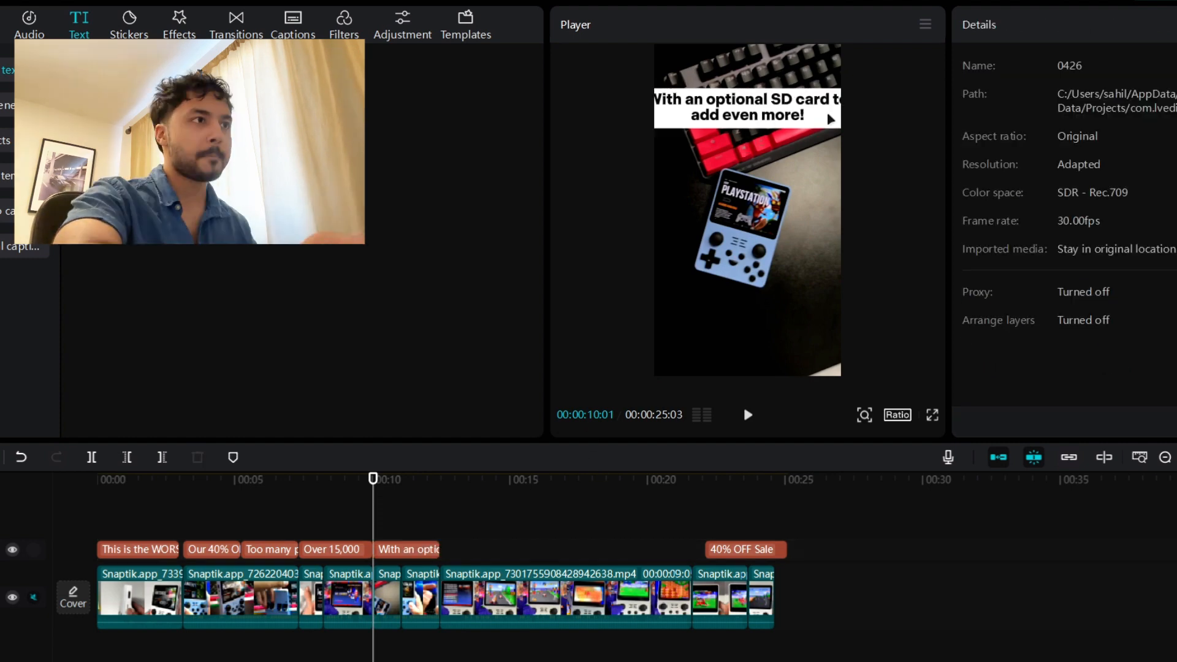
- Shrink the "optional SD card" text to fit inside the frame, raise it over the clip's caption, and play it back
left_click(862, 128)
left_click_drag(861, 127, 816, 108)
left_click(853, 268)
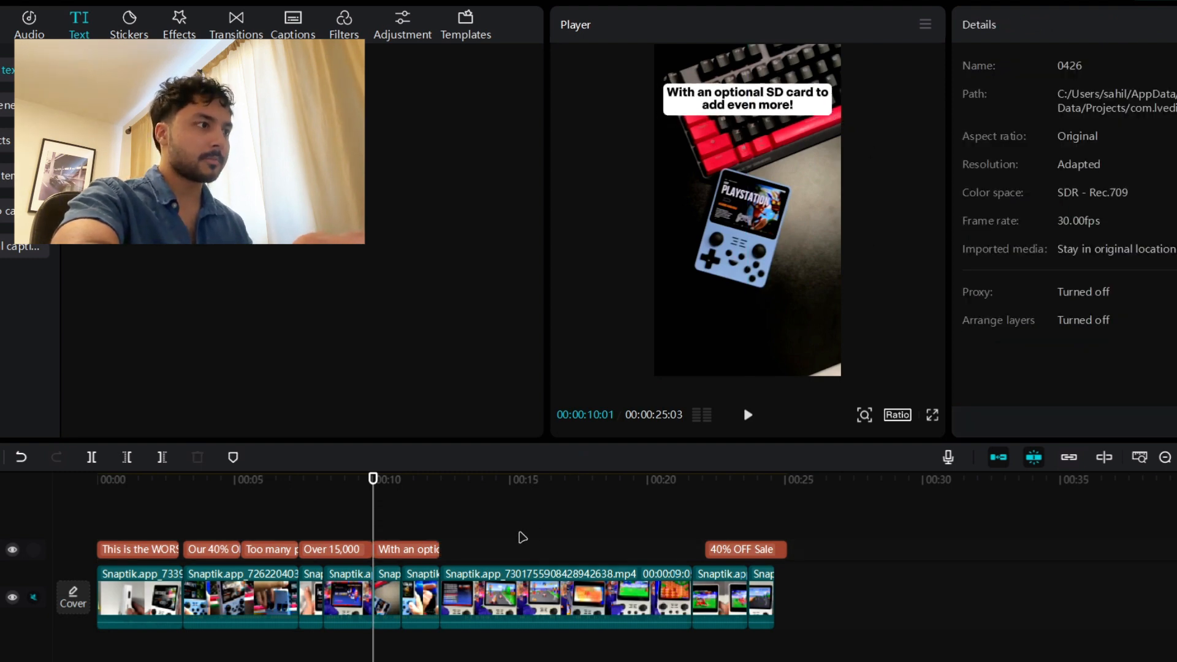
left_click(746, 422)
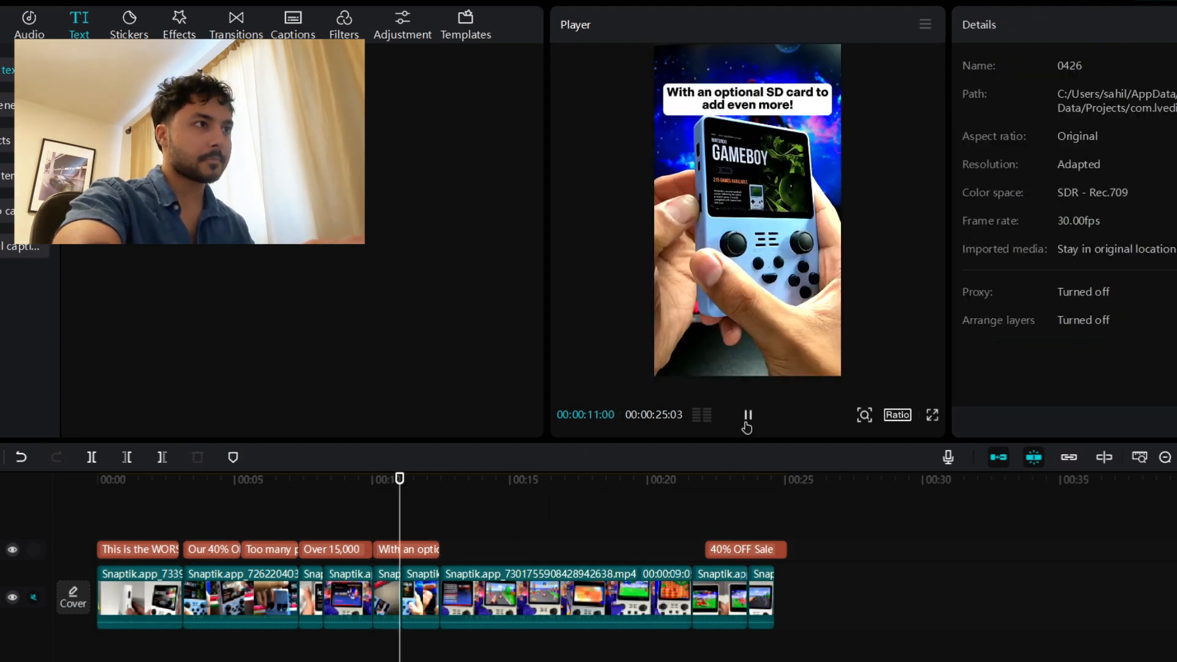
left_click(747, 416)
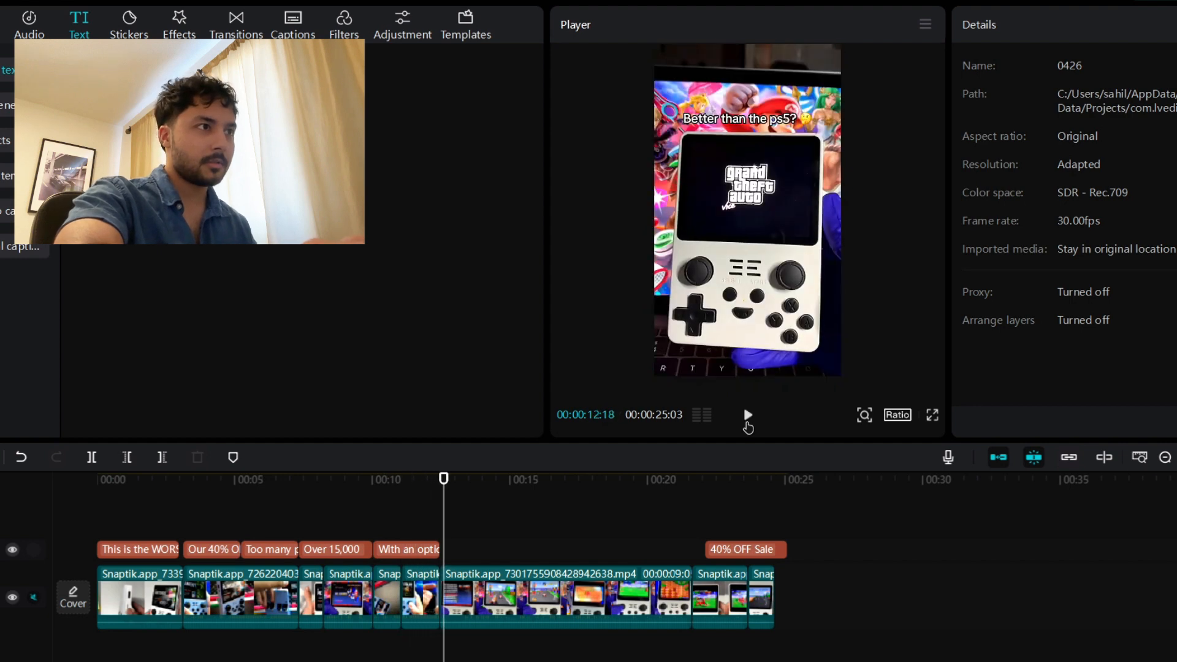
- Add a text copy at 00:00:12:14 reading "SEGA, Nintendo, N64+" and "20 other simulators built in", and lower it over the clip's caption
left_click(440, 493)
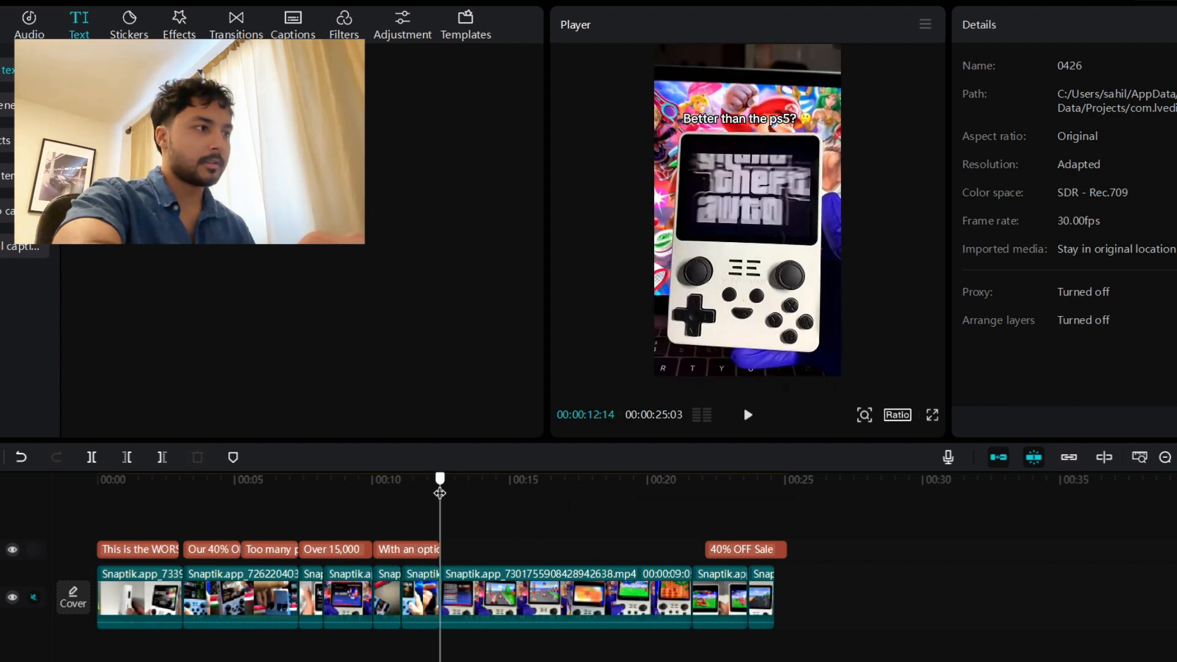
left_click(416, 547)
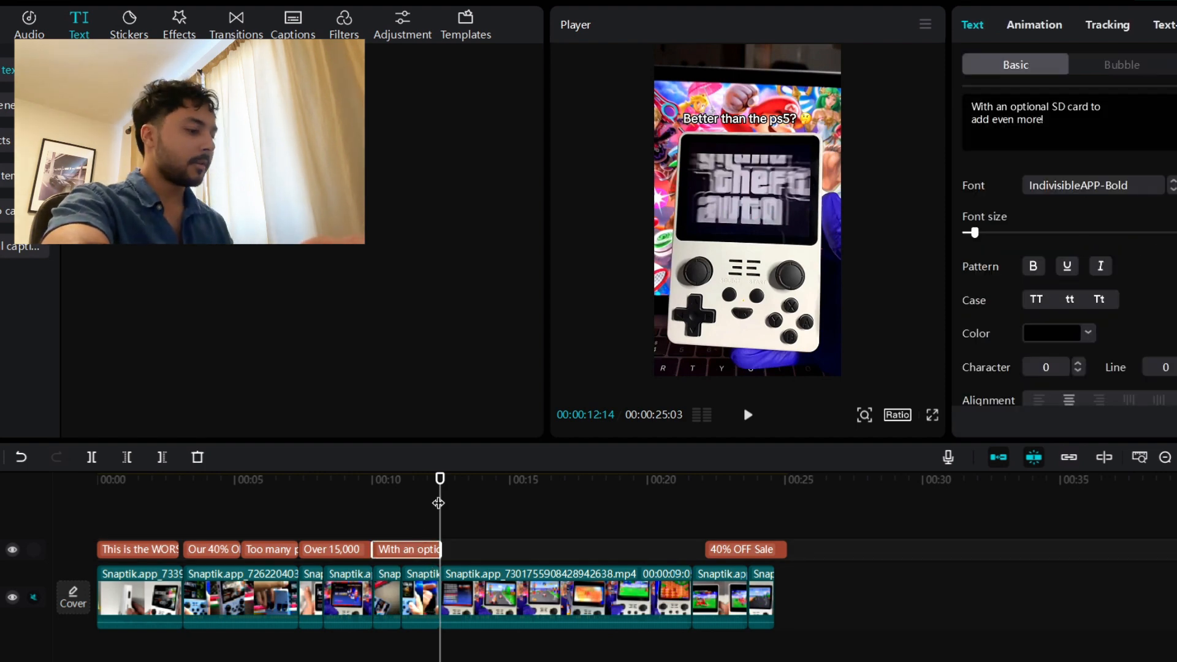
left_click(438, 502)
key("ctrl+v")
left_click_drag(809, 101, 809, 118)
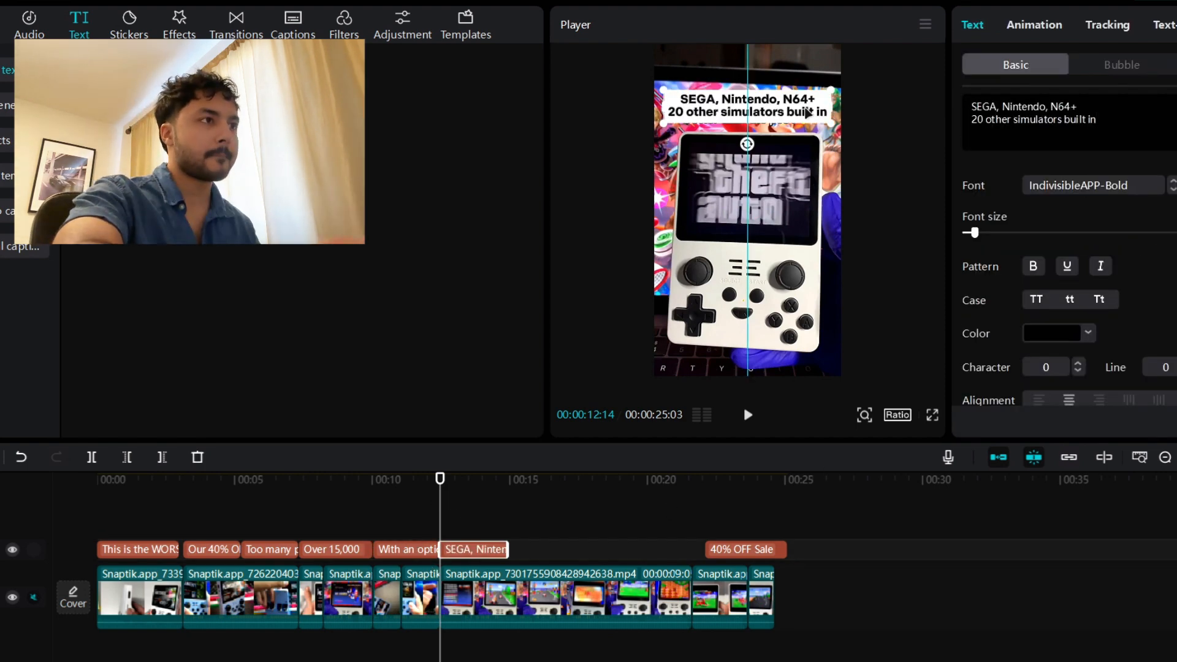
left_click(938, 174)
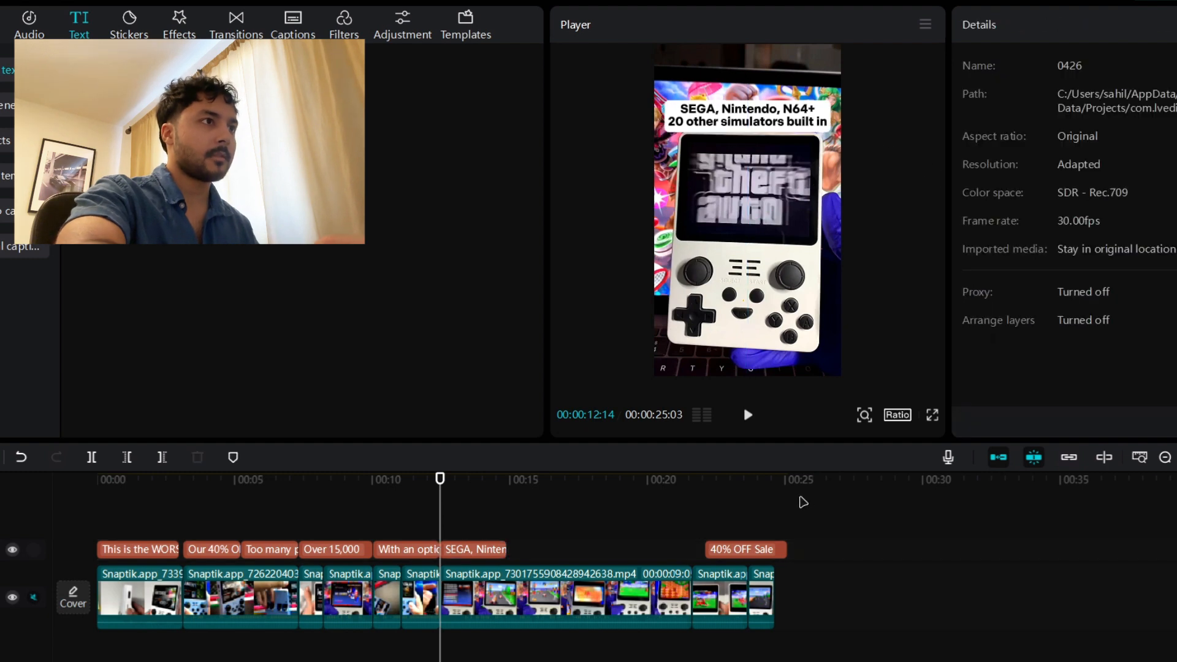
- Place a copy of the "SEGA, Nintendo, N64+" text at 00:00:14:27, directly after the original
left_click(507, 494)
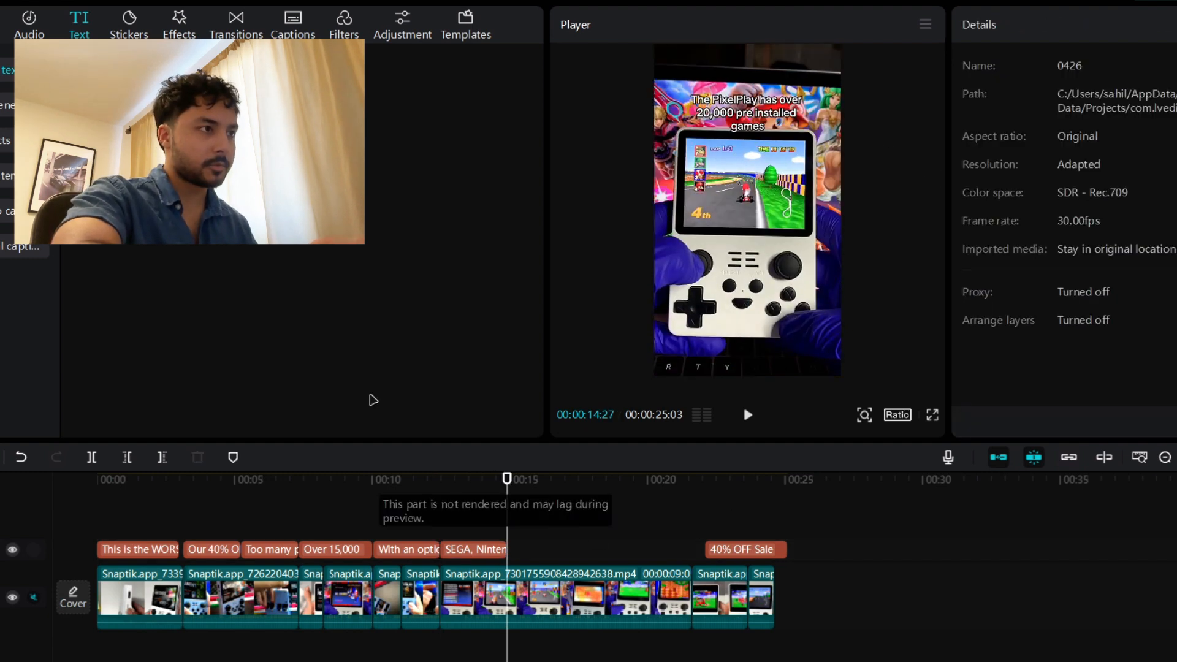
left_click(476, 550)
key("ctrl+v")
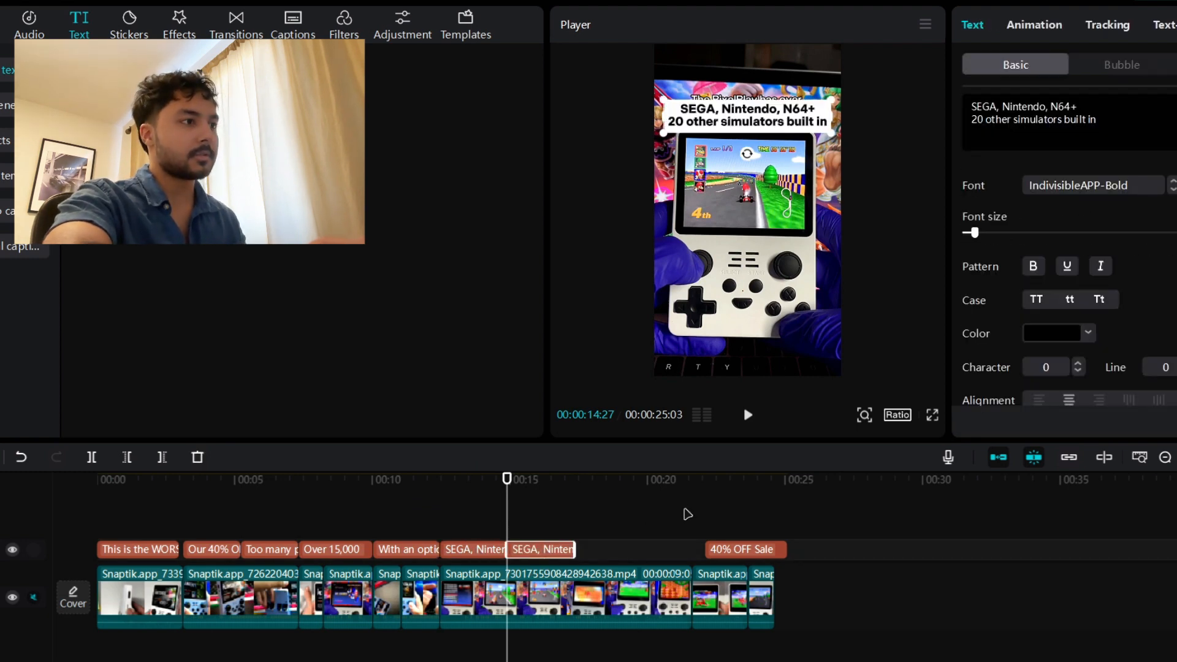
- Reword the text copy at 00:00:14:27 as "GTA, Mario Kart, Pokemon," "Sonic, Mario and everthing" "in between!" on three lines
left_click(1166, 123)
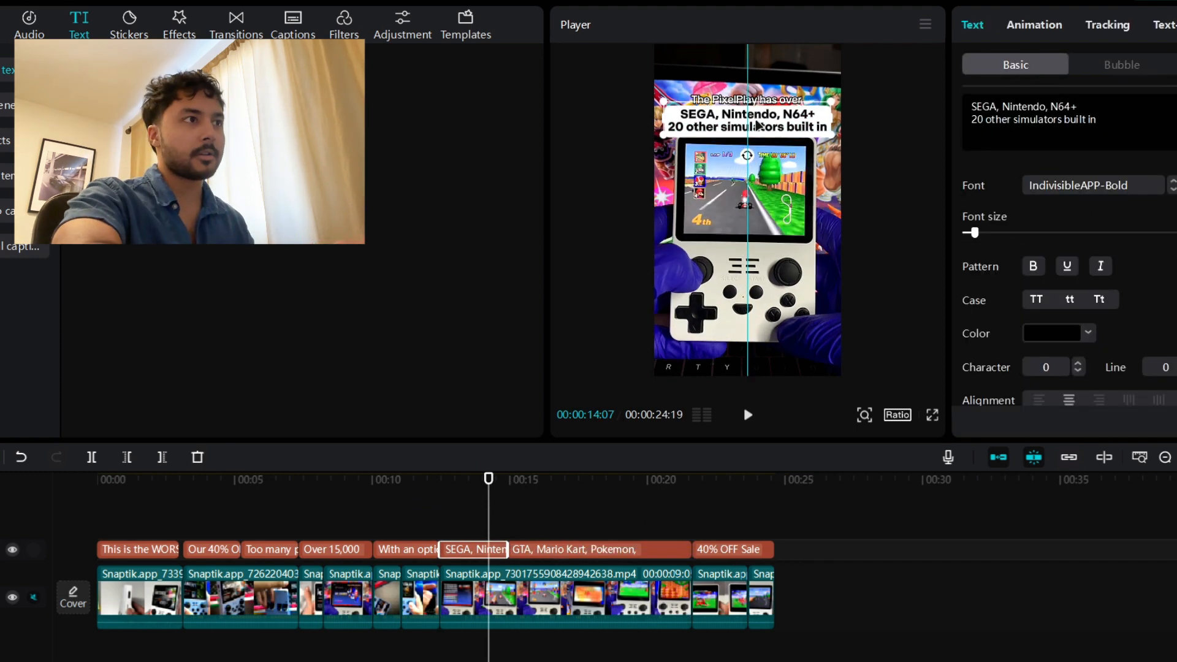
- Raise the "SEGA, Nintendo, N64+" text slightly over the clip's caption, keeping it centred, and check the frame in full screen
mouse_move(758, 127)
left_mouse_down()
mouse_move(758, 114)
mouse_move(758, 123)
left_mouse_up()
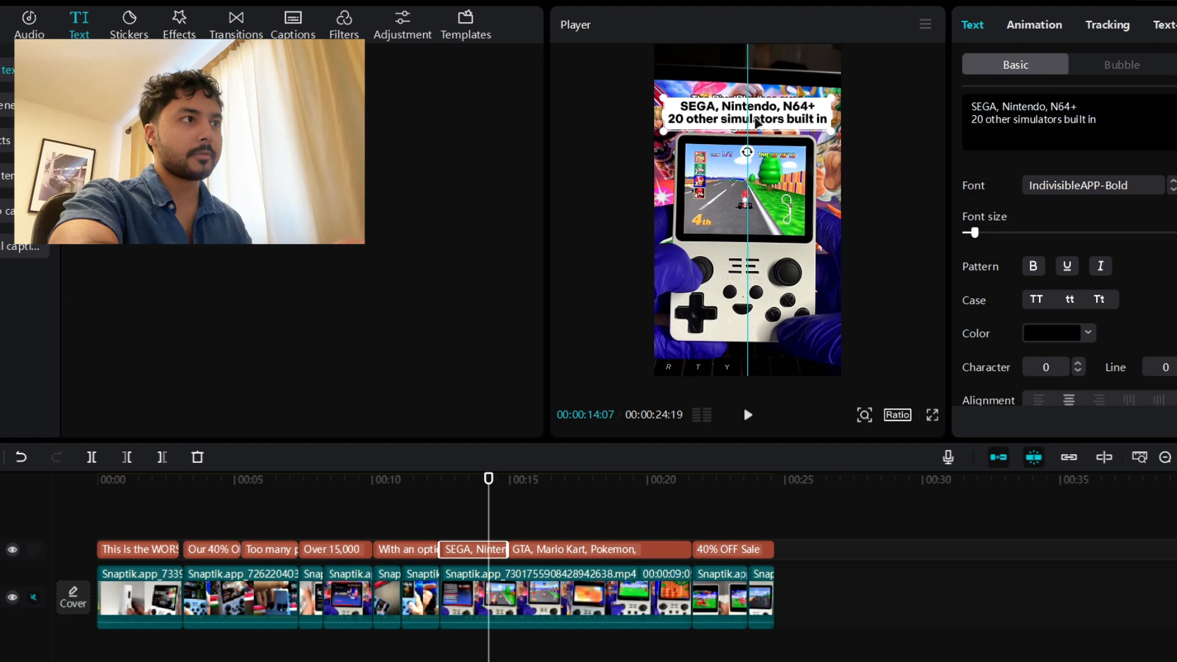
left_click(859, 183)
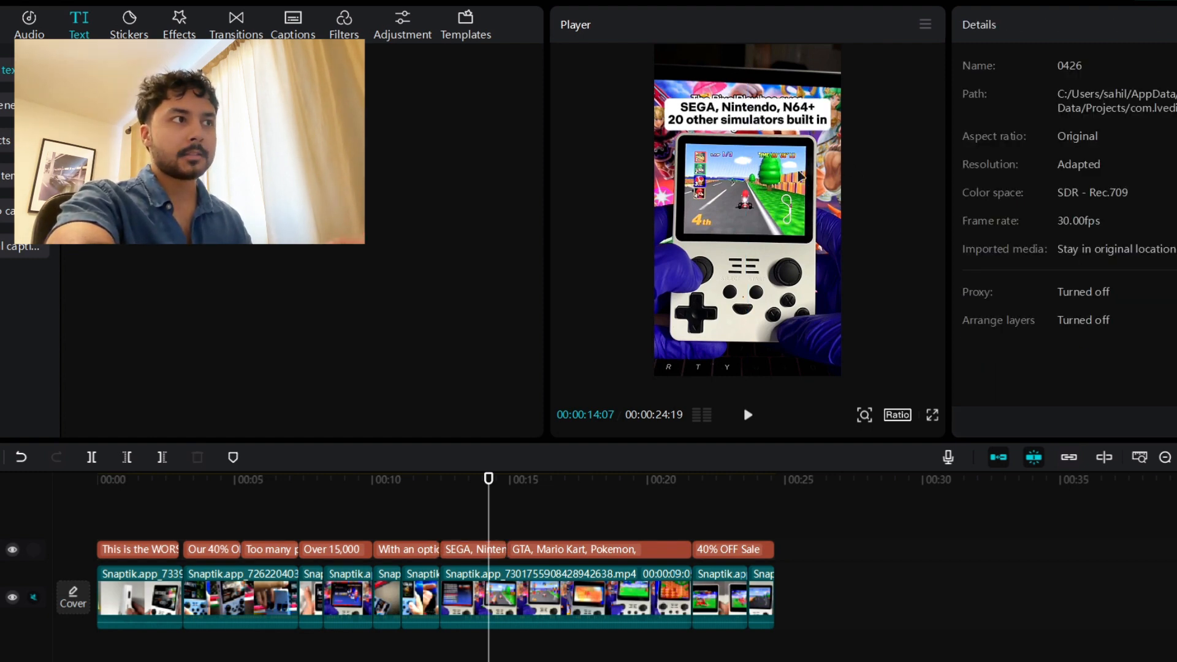
left_click(931, 417)
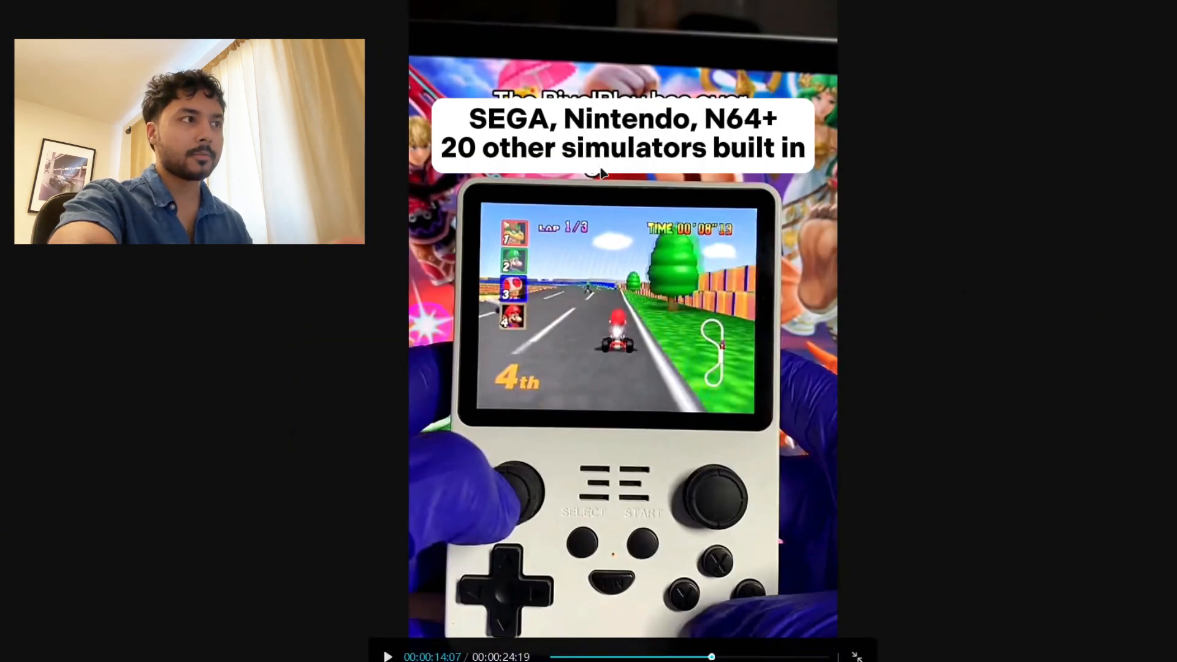
left_click(856, 656)
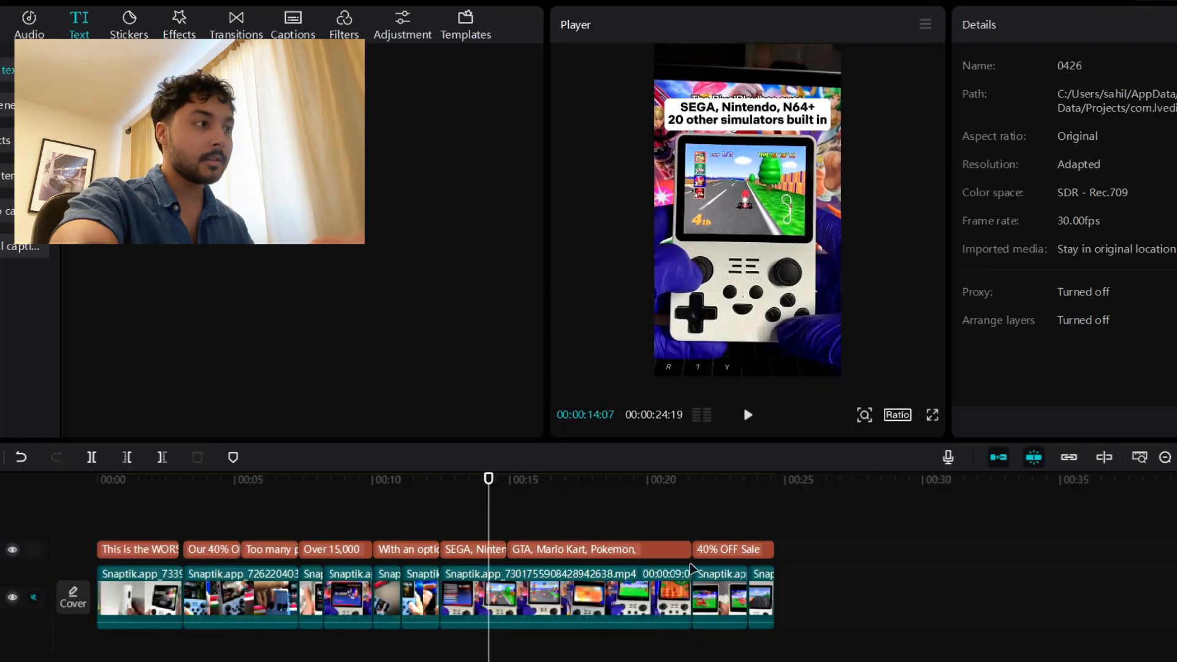
- Increase the background height of the "SEGA, Nintendo, N64+" text so its white box covers the clip's own caption
left_click(461, 551)
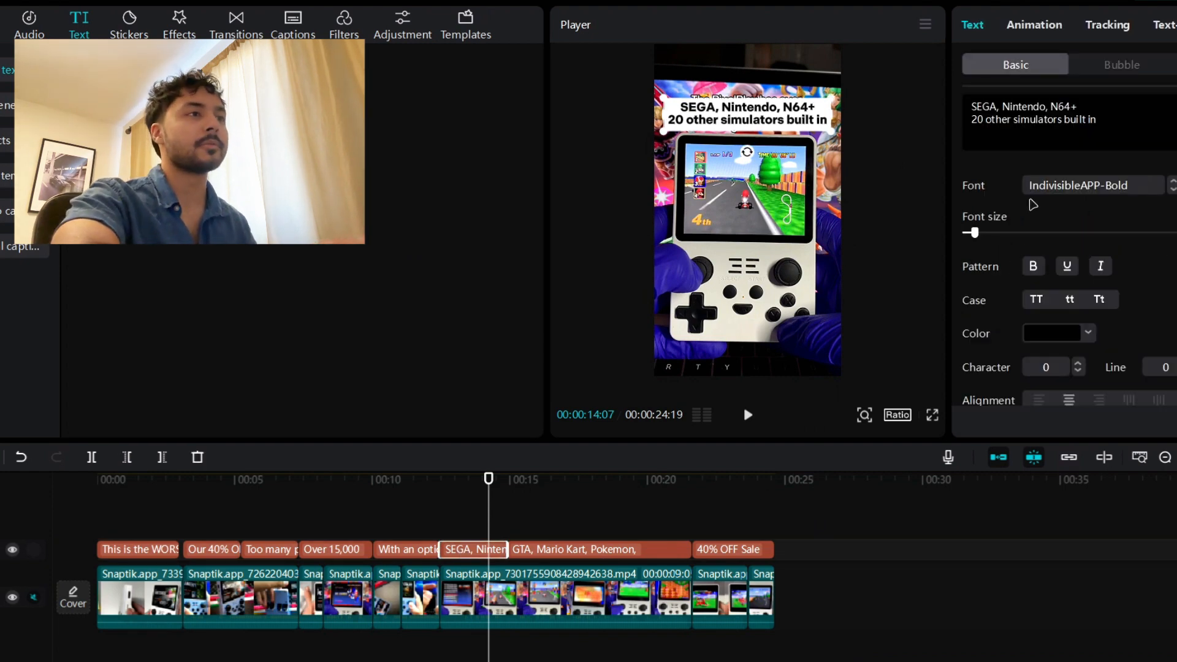
scroll(1010, 279, "down", 10)
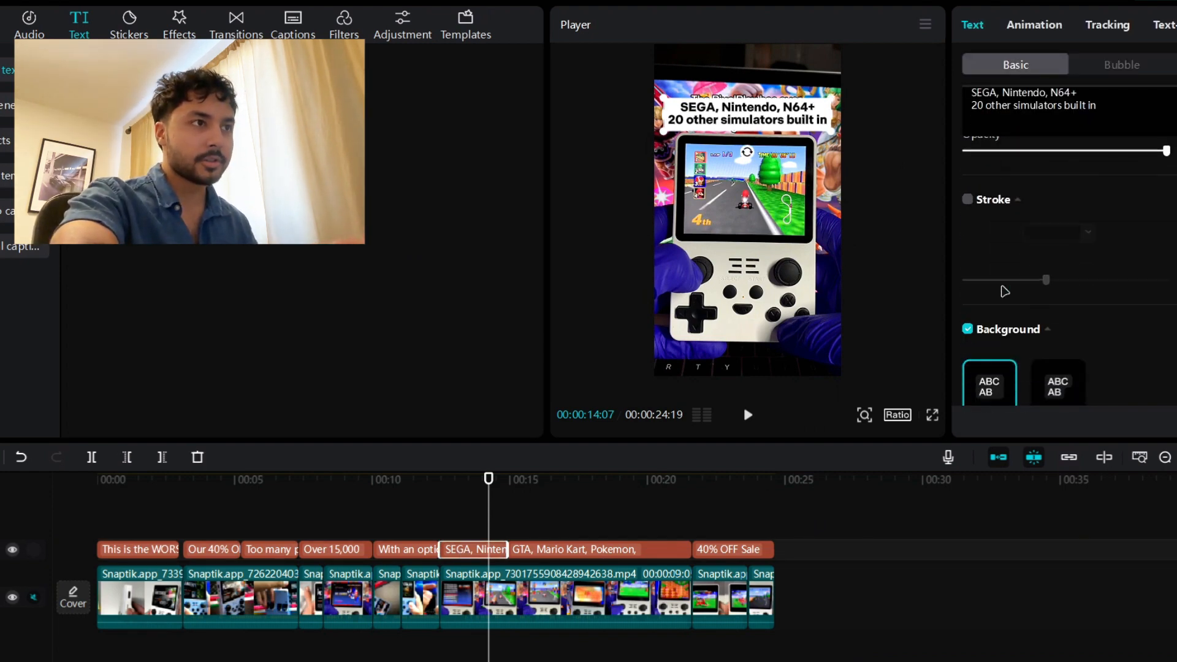
scroll(1005, 293, "down", 3)
scroll(1004, 296, "up", 9)
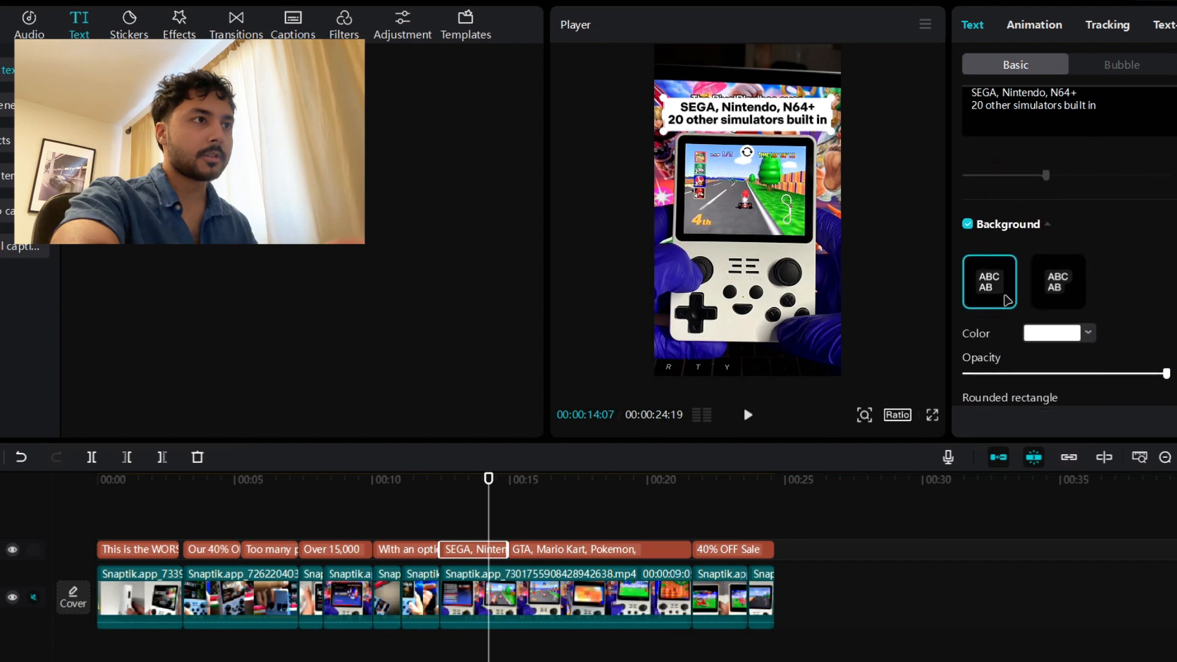
scroll(1006, 298, "down", 1)
scroll(1007, 301, "down", 4)
scroll(1004, 300, "up", 1)
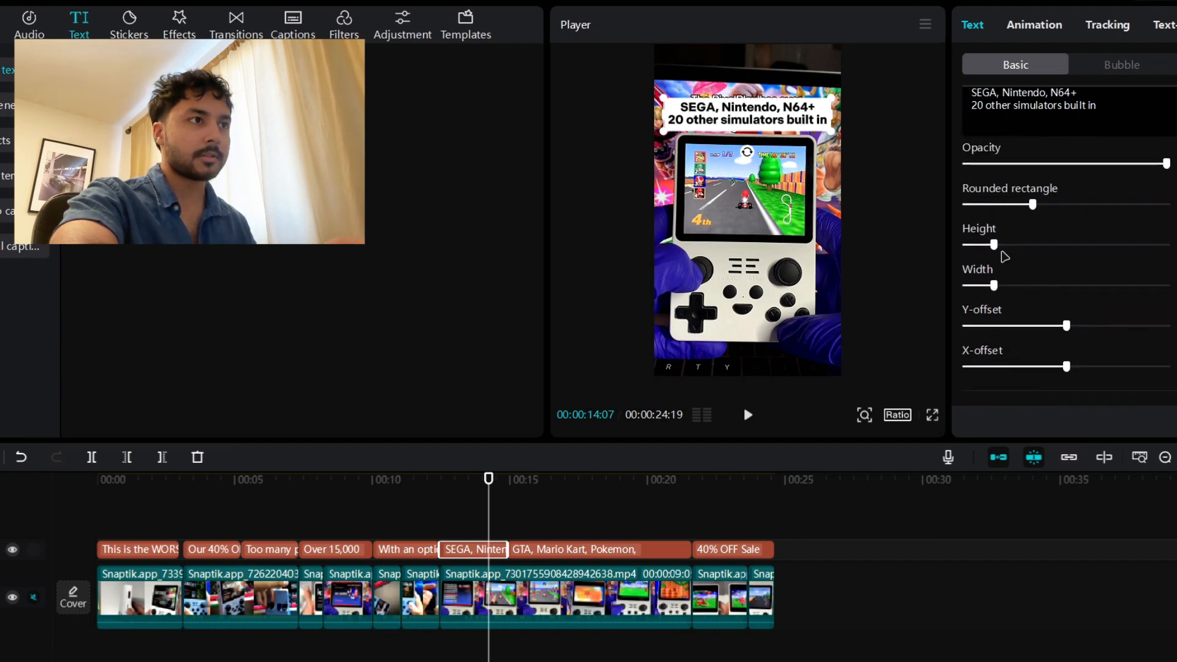
scroll(988, 309, "up", 3)
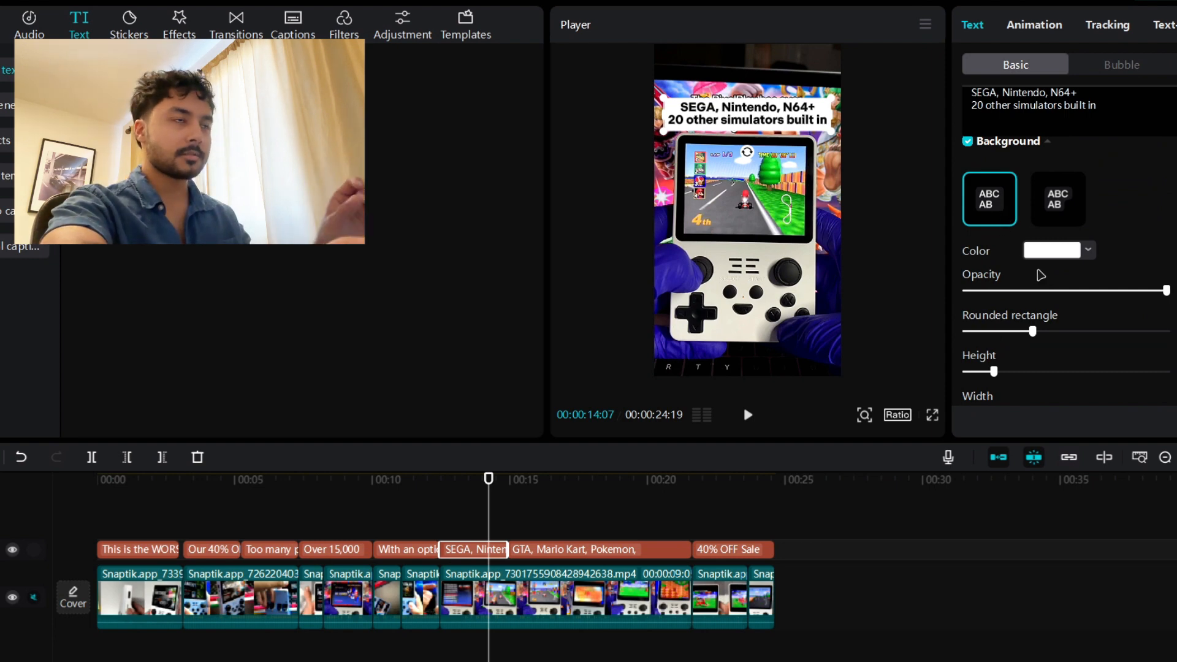
scroll(1060, 315, "down", 1)
scroll(1054, 319, "down", 1)
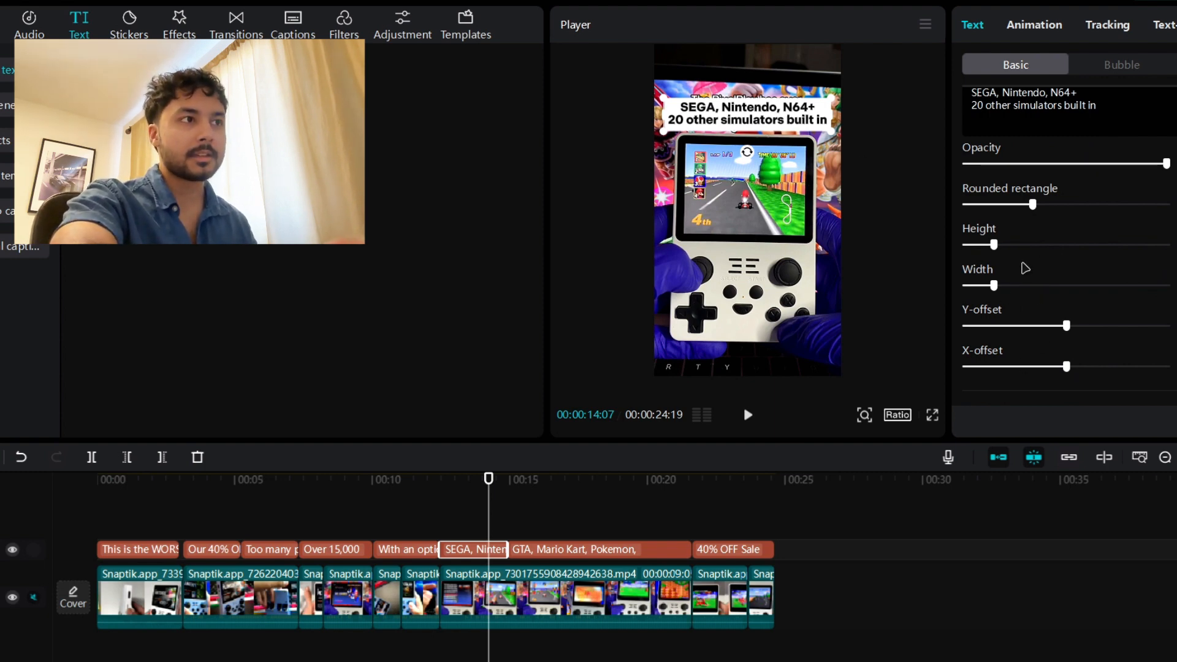
left_click_drag(1007, 247, 1077, 244)
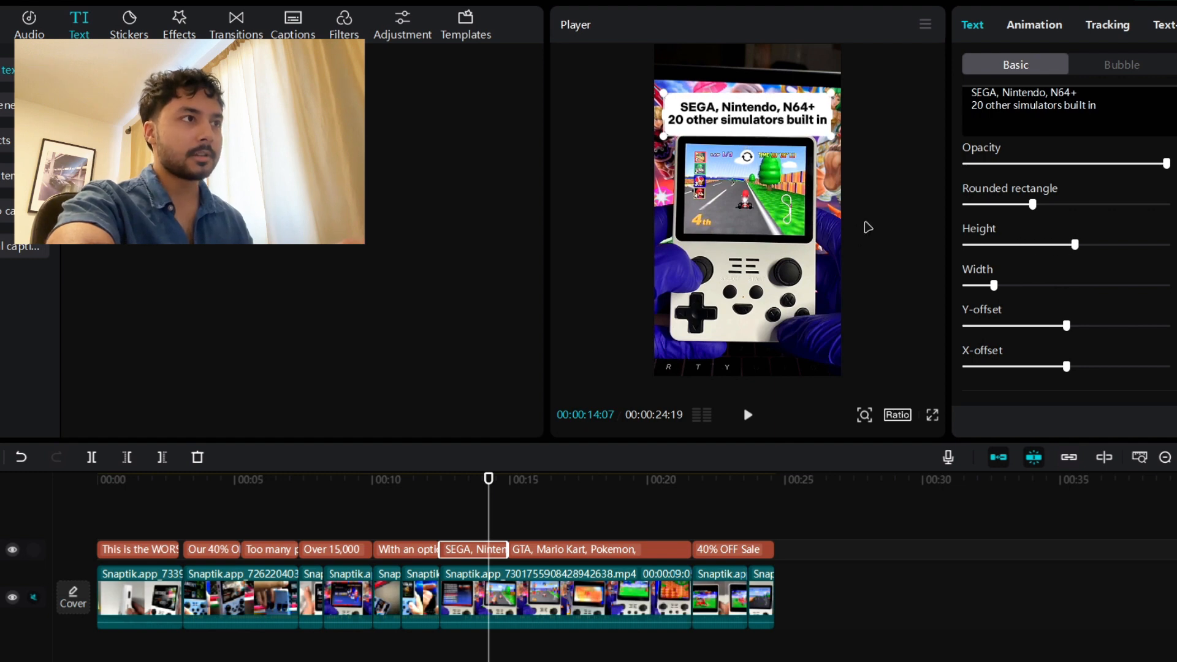
left_click(860, 158)
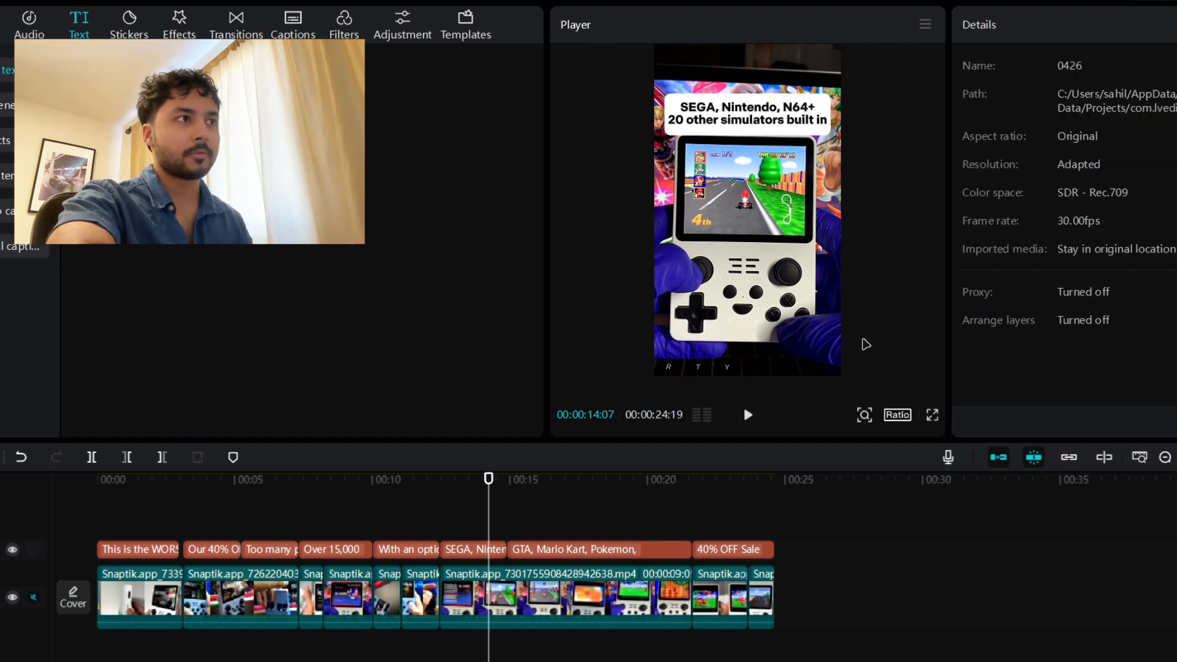
left_click(932, 415)
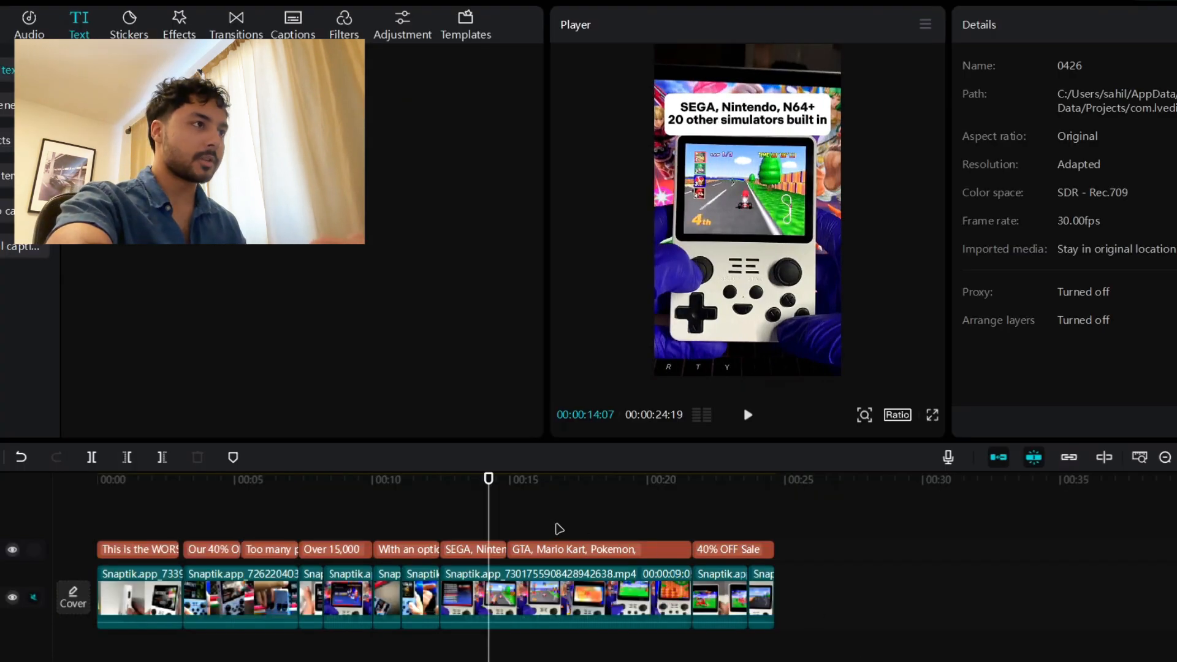
- Play the whole video from the start in full screen to review the texts and pacing, and return to the editor
left_click_drag(463, 483, 97, 483)
left_click(932, 415)
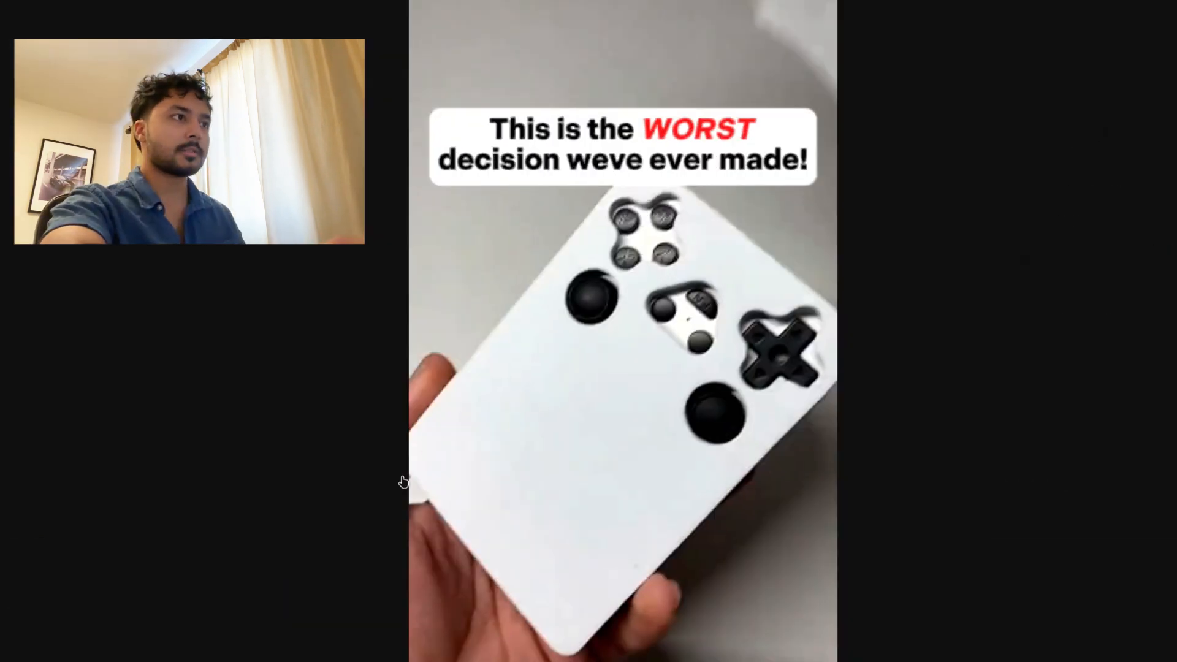
left_click(386, 656)
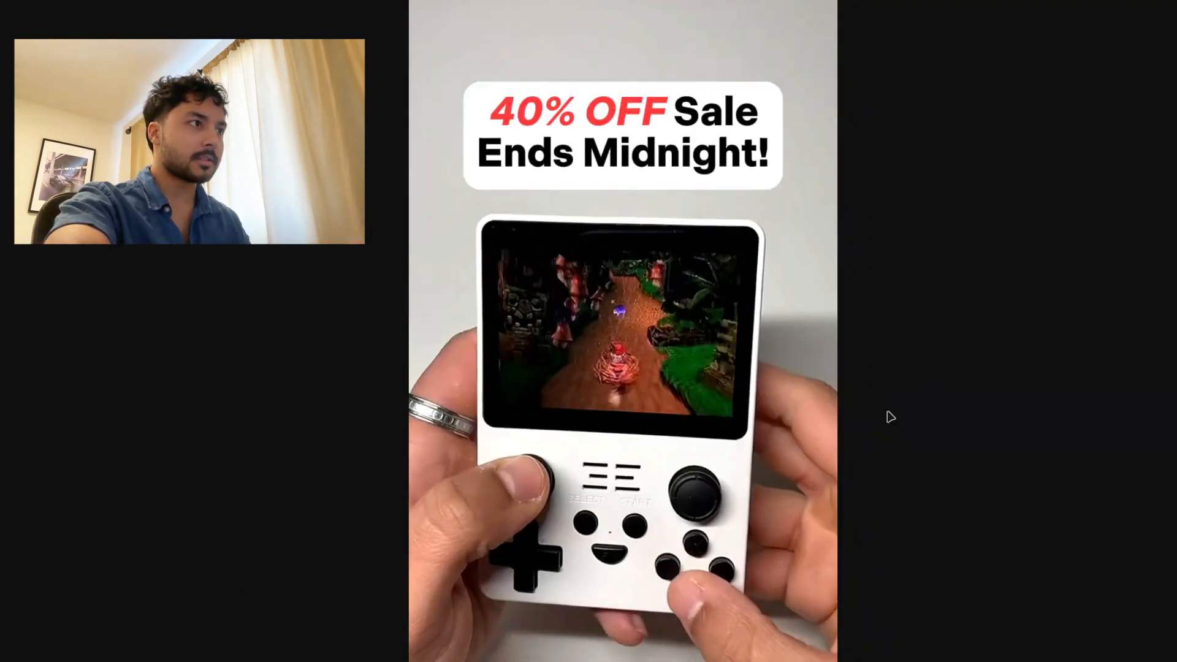
key("Escape")
- Split the long Mario Kart gameplay clip under the "GTA, Mario Kart, Pokemon" text at 00:00:15:23
left_click_drag(592, 488, 509, 501)
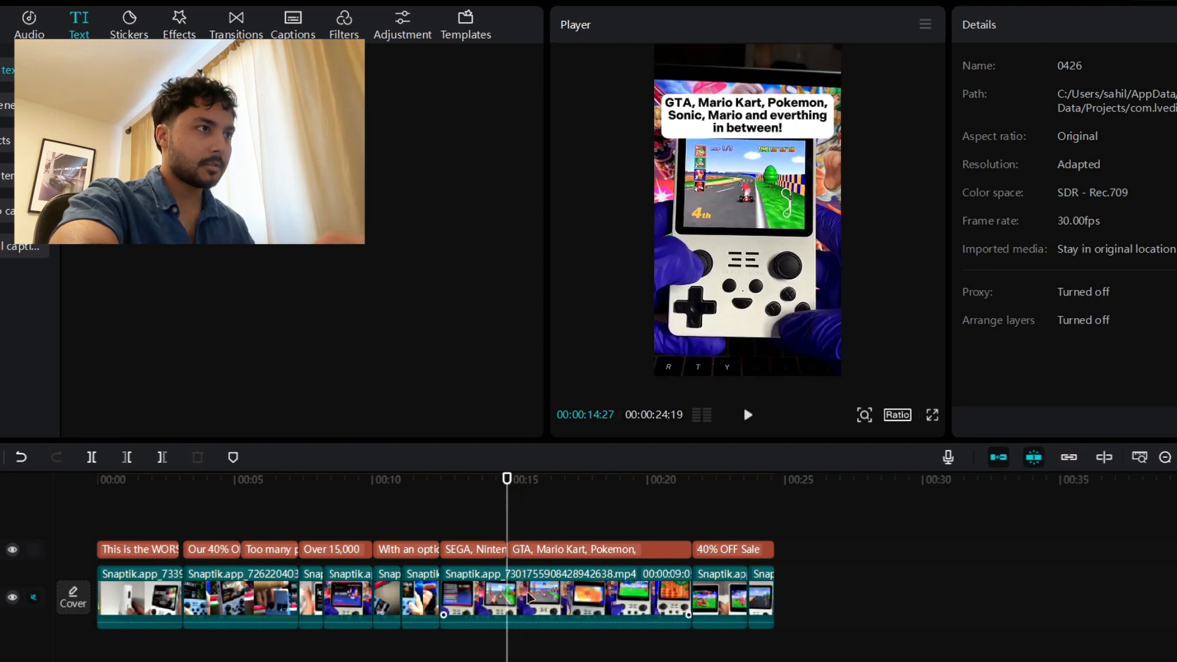
left_click(541, 599)
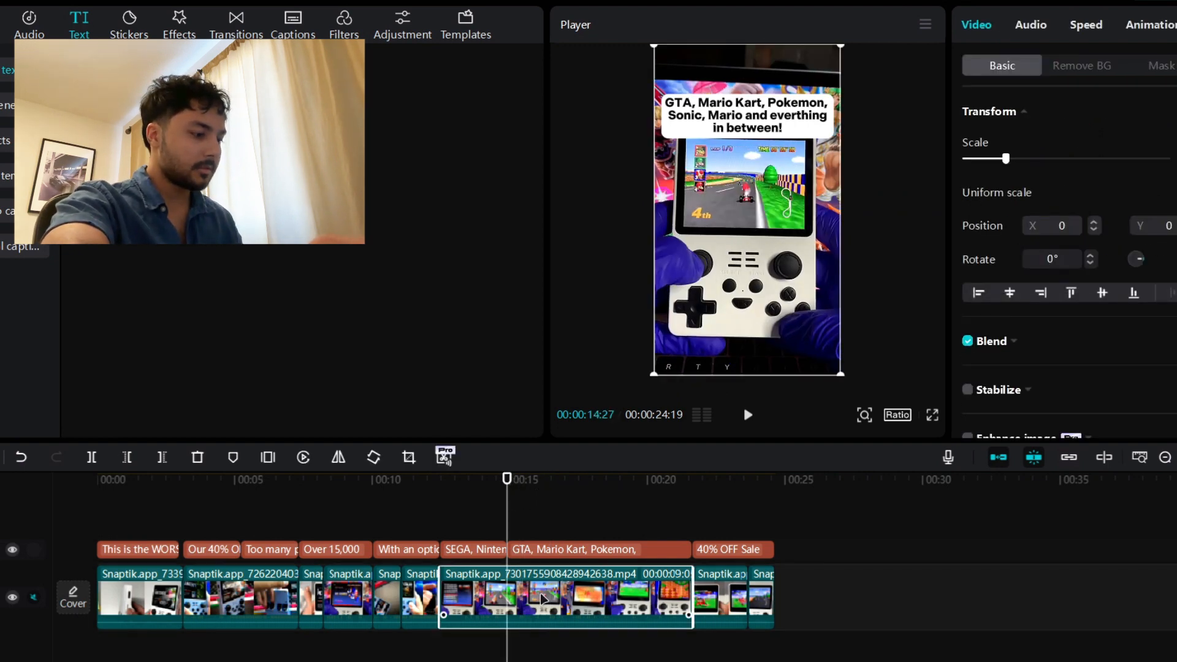
left_click_drag(512, 499, 531, 490)
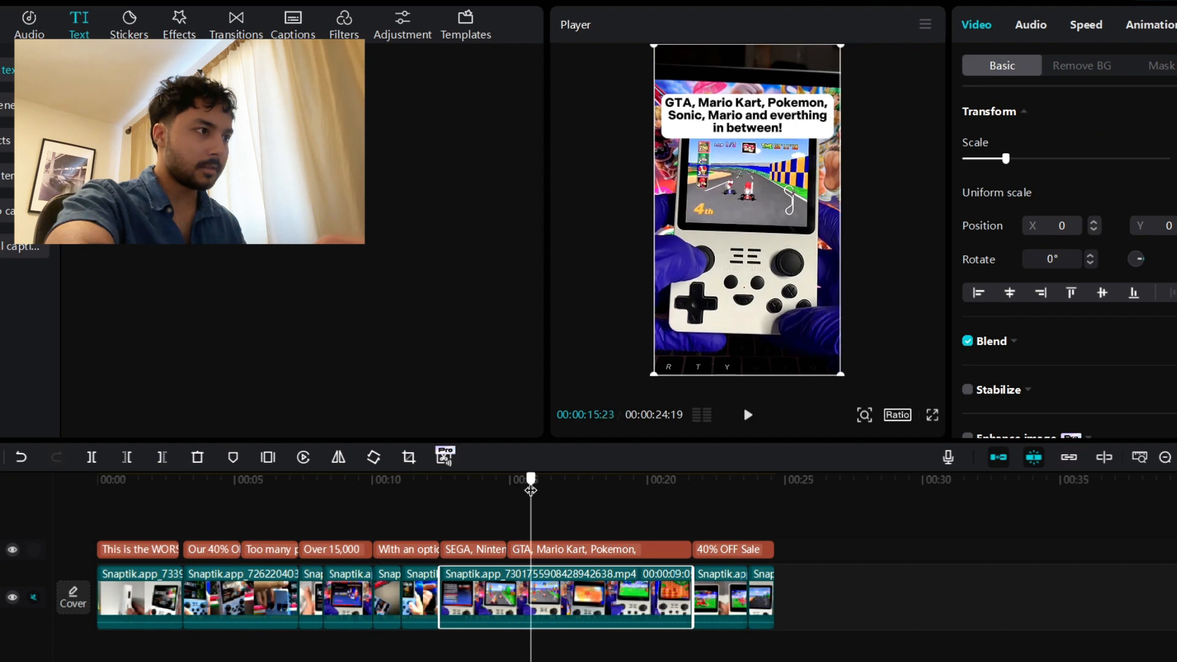
key("ctrl+b")
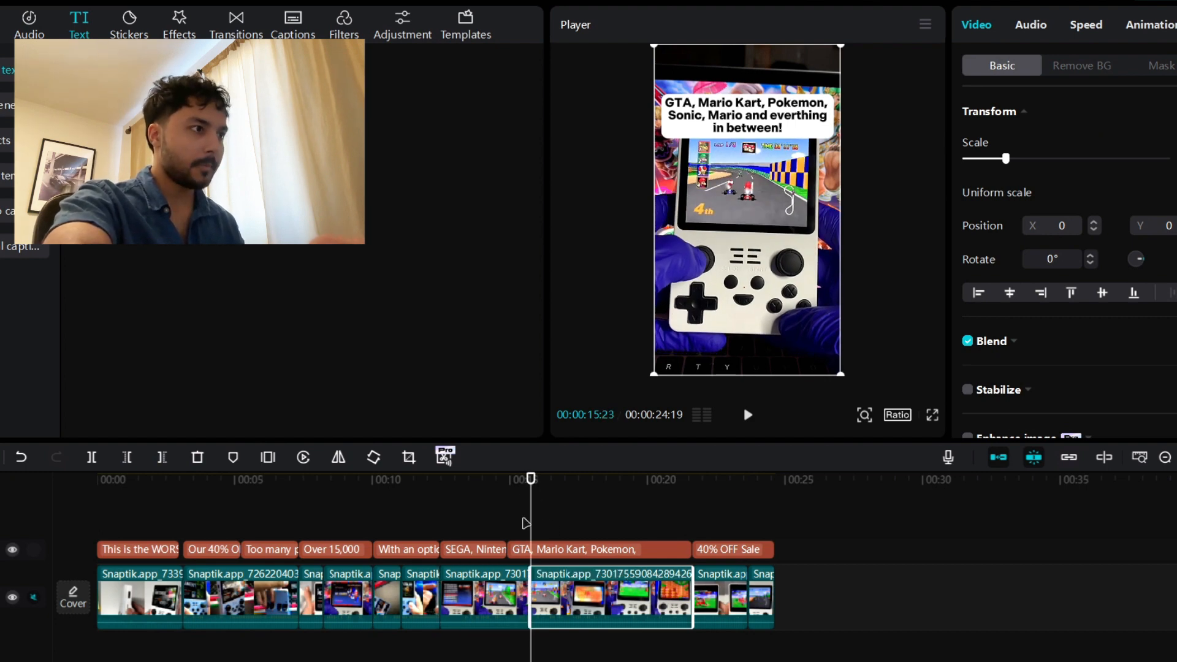
- Trim the start of the split clip's second part to 00:00:17:03, and trim the shortened part again to 00:00:16:20
left_click(552, 483)
left_click_drag(552, 483, 566, 482)
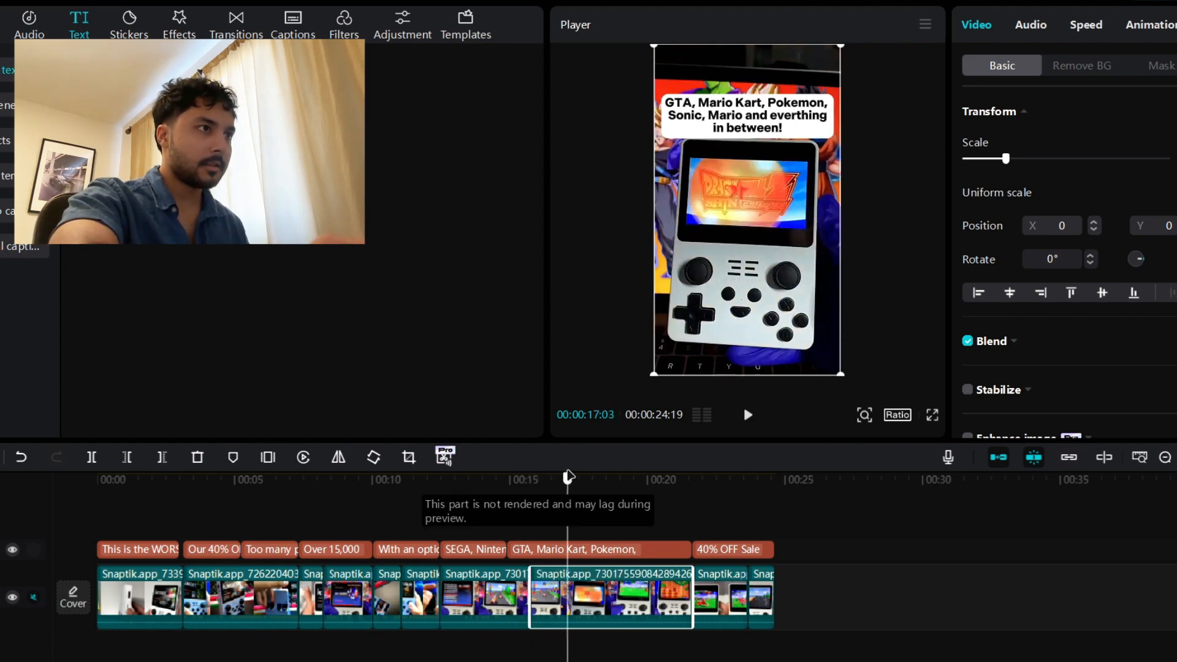
left_click_drag(532, 577, 567, 576)
left_click(533, 519)
left_click_drag(545, 487, 555, 488)
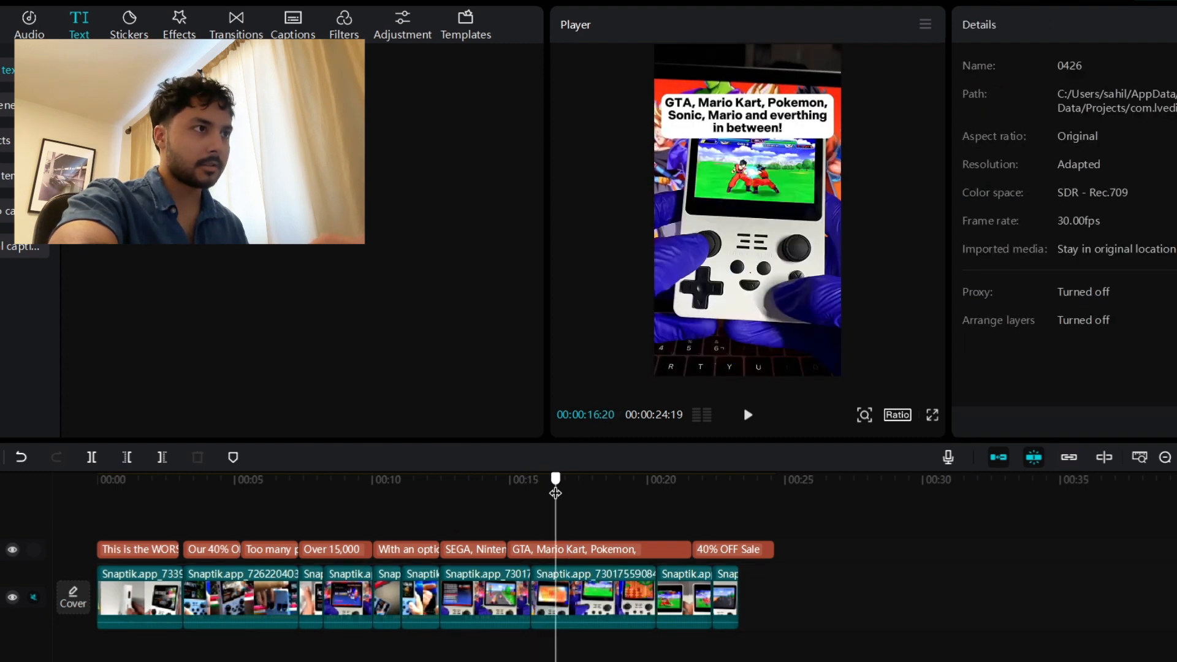
left_click(538, 586)
left_click_drag(536, 586, 559, 585)
left_click(519, 513)
- Fit the "GTA" text to the trimmed second part, extend the "SEGA" text to the split, and align "40% OFF Sale" with the last clips
left_click(671, 551)
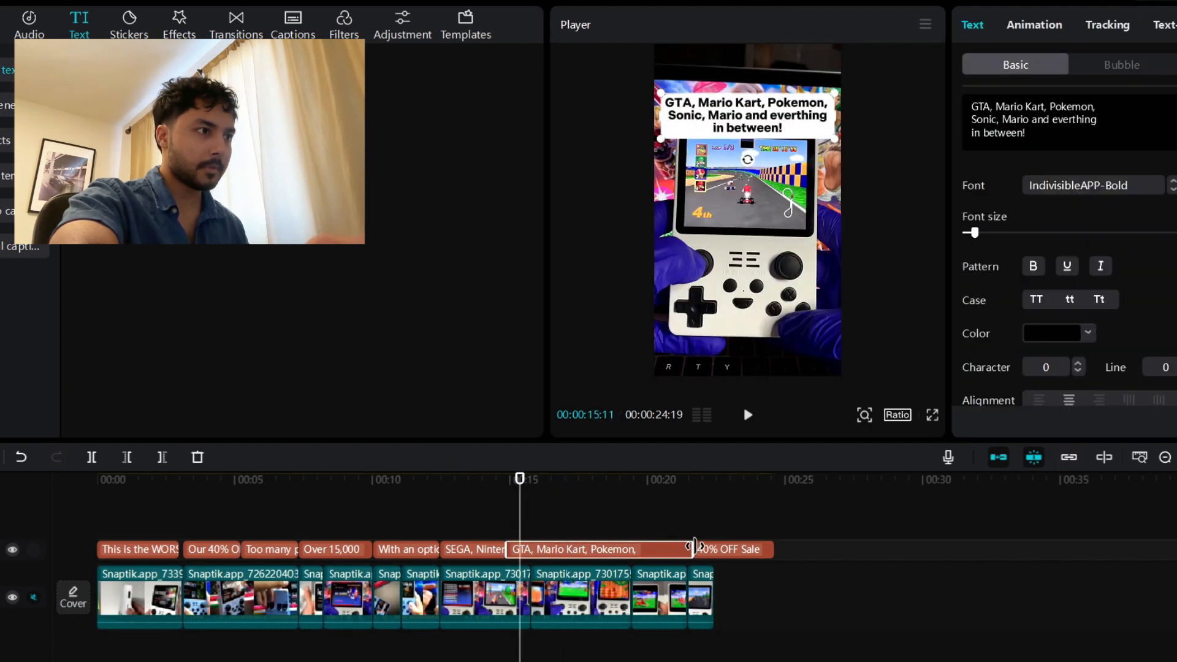
left_click_drag(691, 553, 664, 553)
left_click(587, 507)
left_click_drag(647, 505, 522, 535)
left_click(529, 555)
left_click(499, 535)
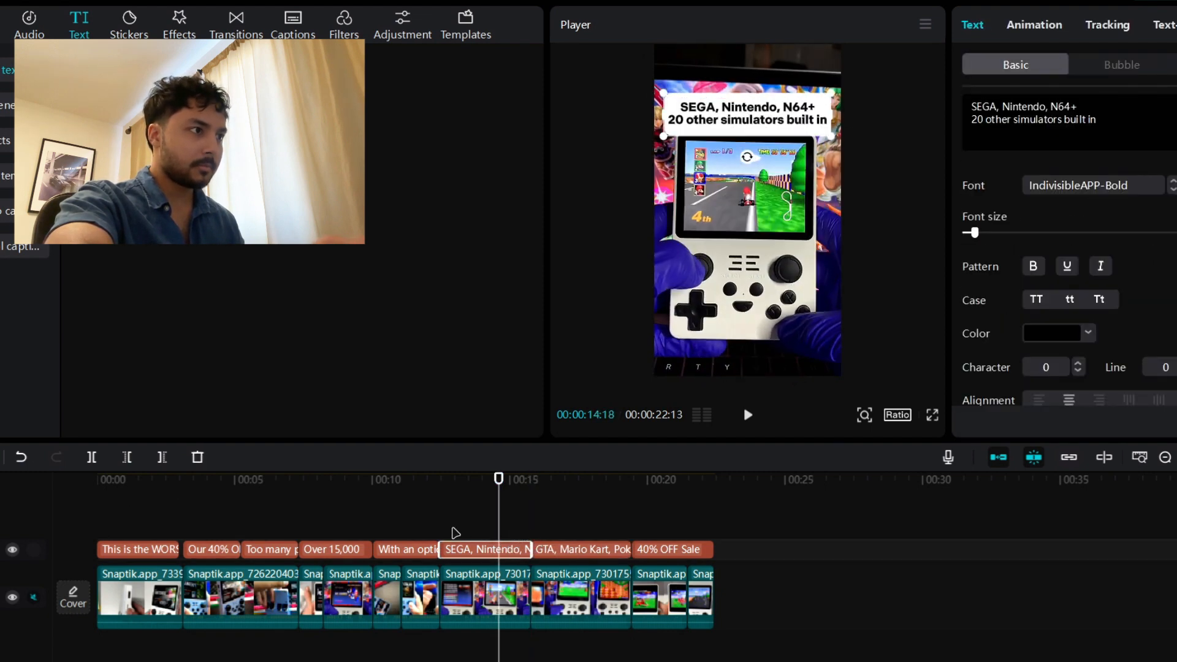
left_click(513, 527)
- Play the retimed video from 00:00:00:00 in full screen
left_click_drag(262, 483, 91, 495)
left_click(931, 416)
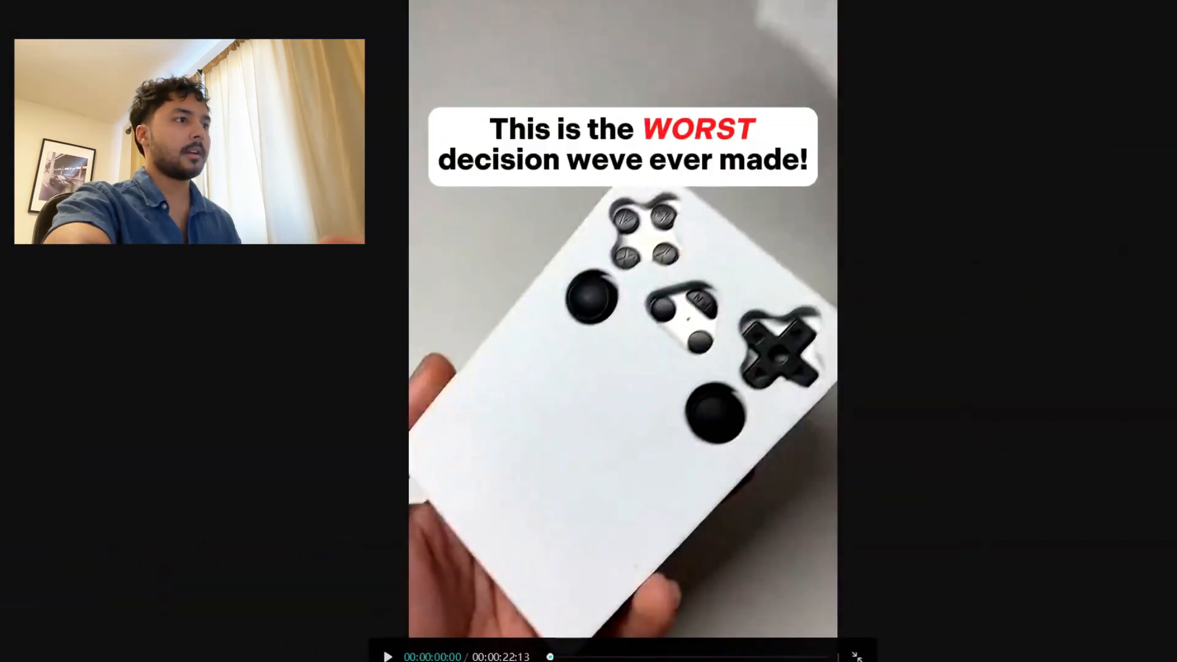
key("space")
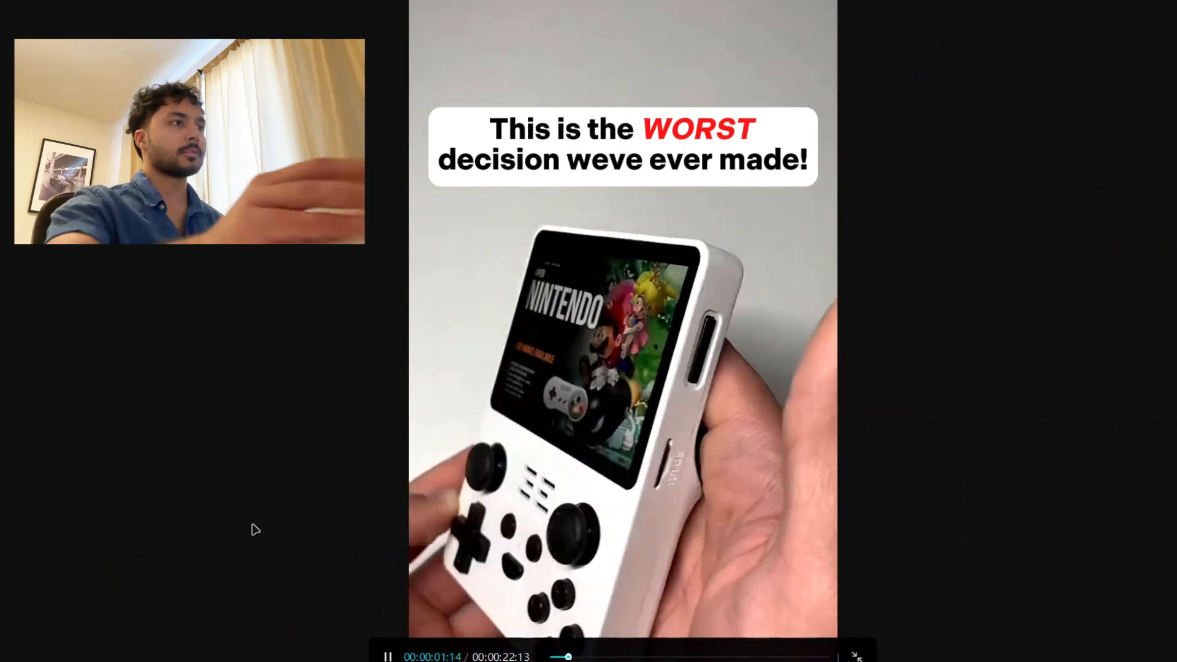